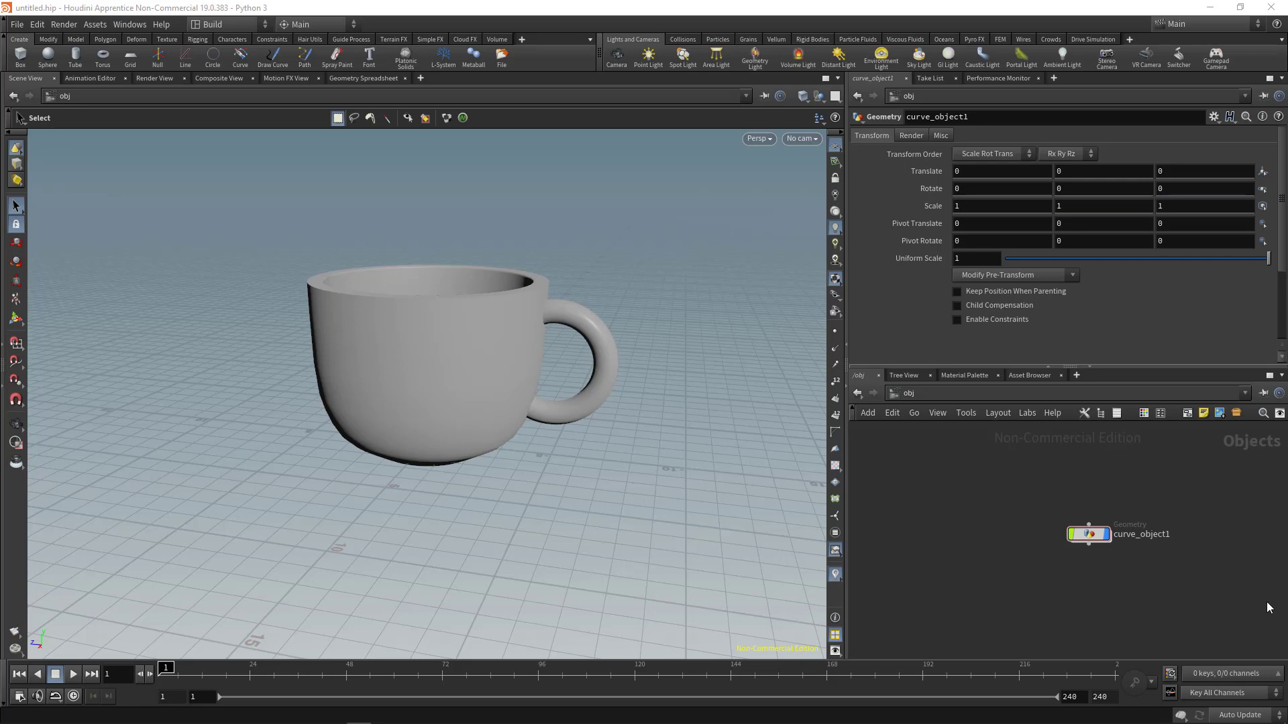
# Step: Start a new scene and discard the unsaved changes of the current mug scene
pyautogui.click(15, 27)
pyautogui.click(30, 35)
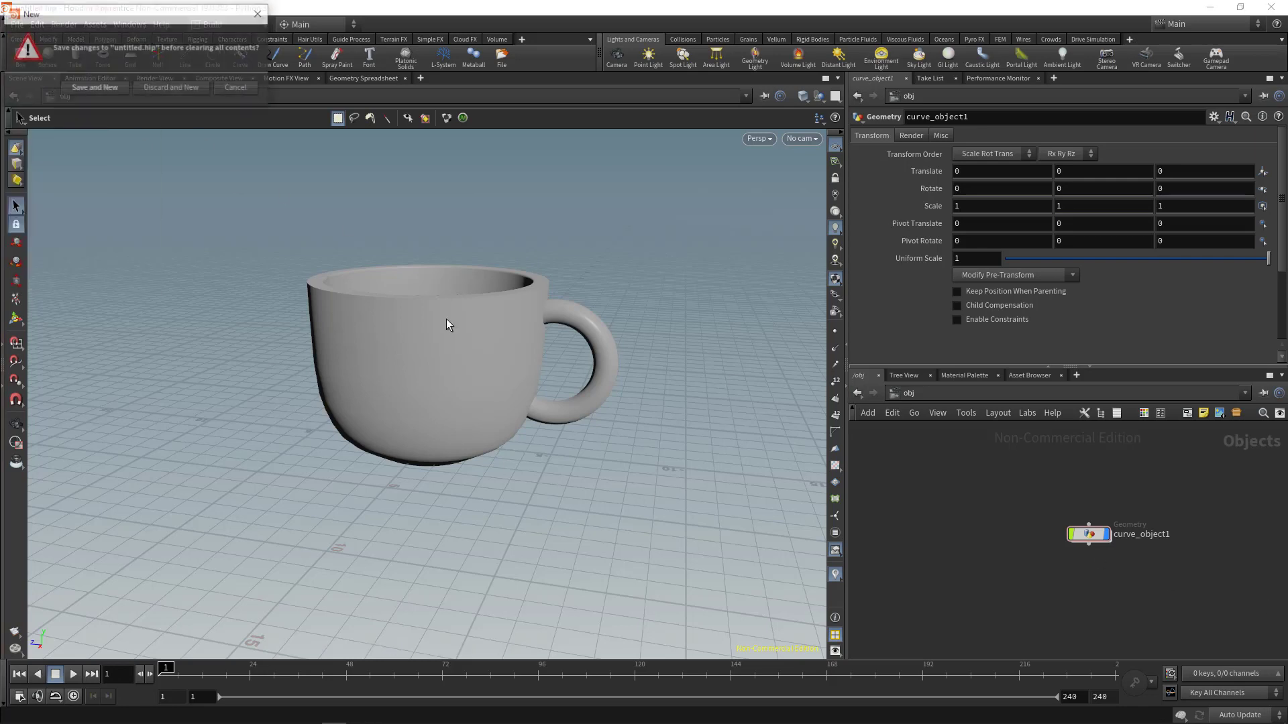
pyautogui.click(172, 88)
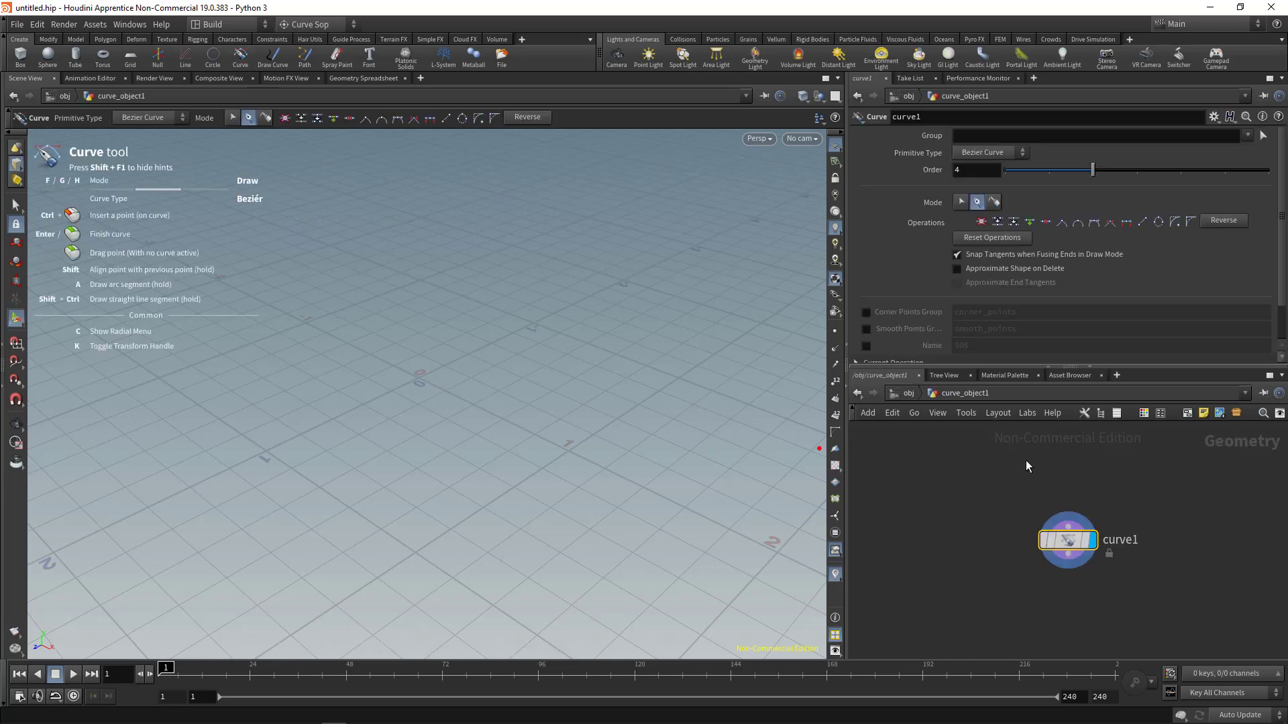
# Step: Cycle the Curve tool through its Edit, Draw and Auto modes, then return it to Draw mode
pyautogui.keyDown('alt'); pyautogui.moveTo(399, 350); pyautogui.dragTo(460, 380, button='right'); pyautogui.keyUp('alt')
pyautogui.keyDown('alt'); pyautogui.moveTo(391, 356); pyautogui.dragTo(469, 399); pyautogui.keyUp('alt')
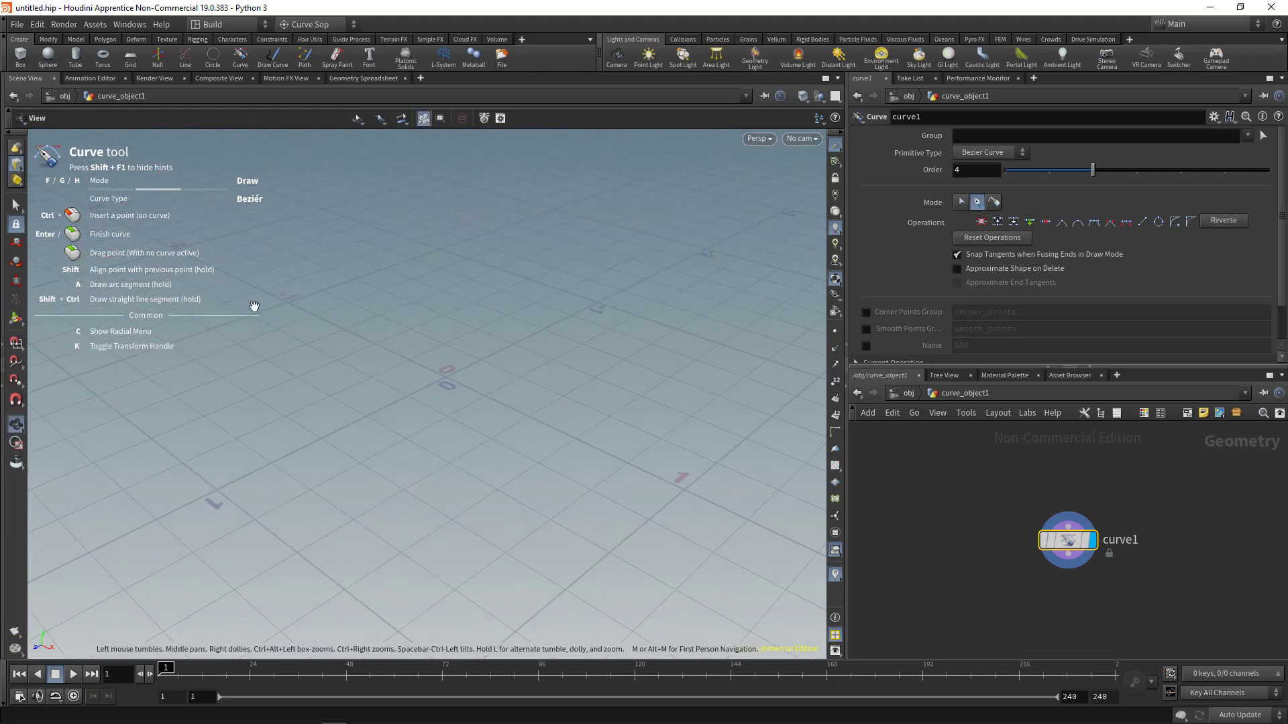
pyautogui.keyDown('alt'); pyautogui.moveTo(343, 340); pyautogui.dragTo(336, 325); pyautogui.keyUp('alt')
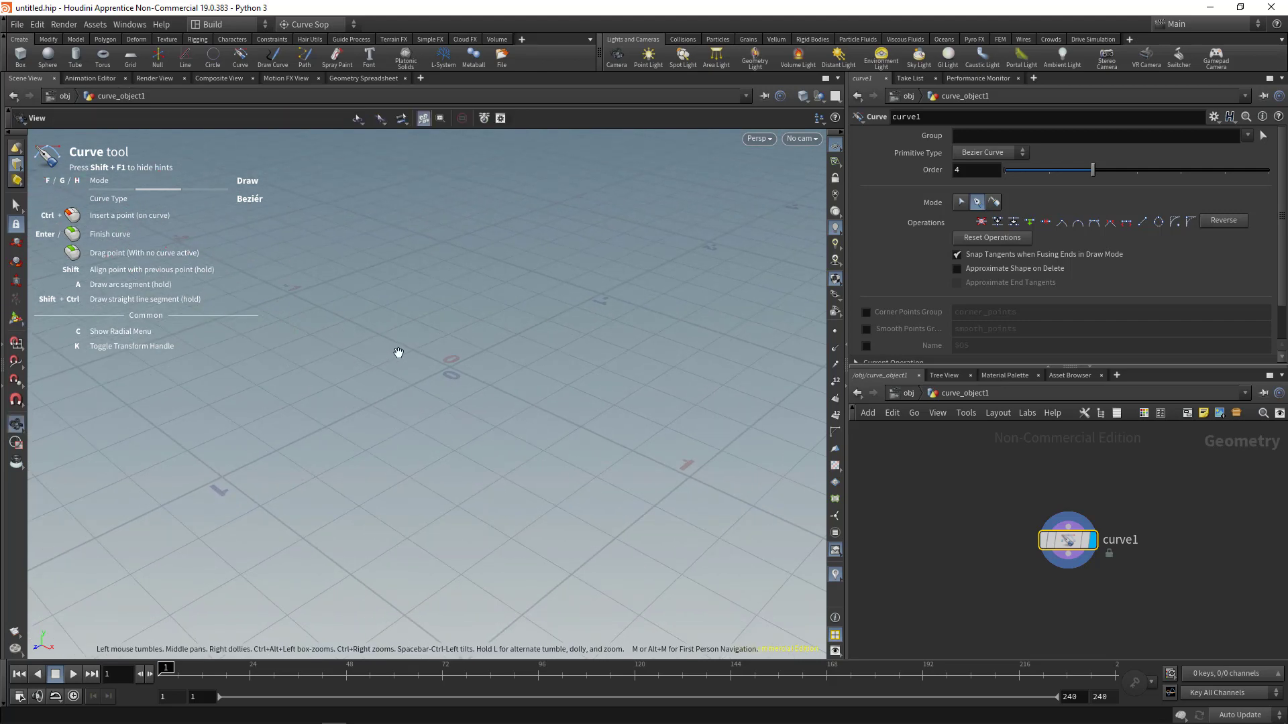
pyautogui.keyDown('alt'); pyautogui.moveTo(440, 359); pyautogui.dragTo(463, 372); pyautogui.keyUp('alt')
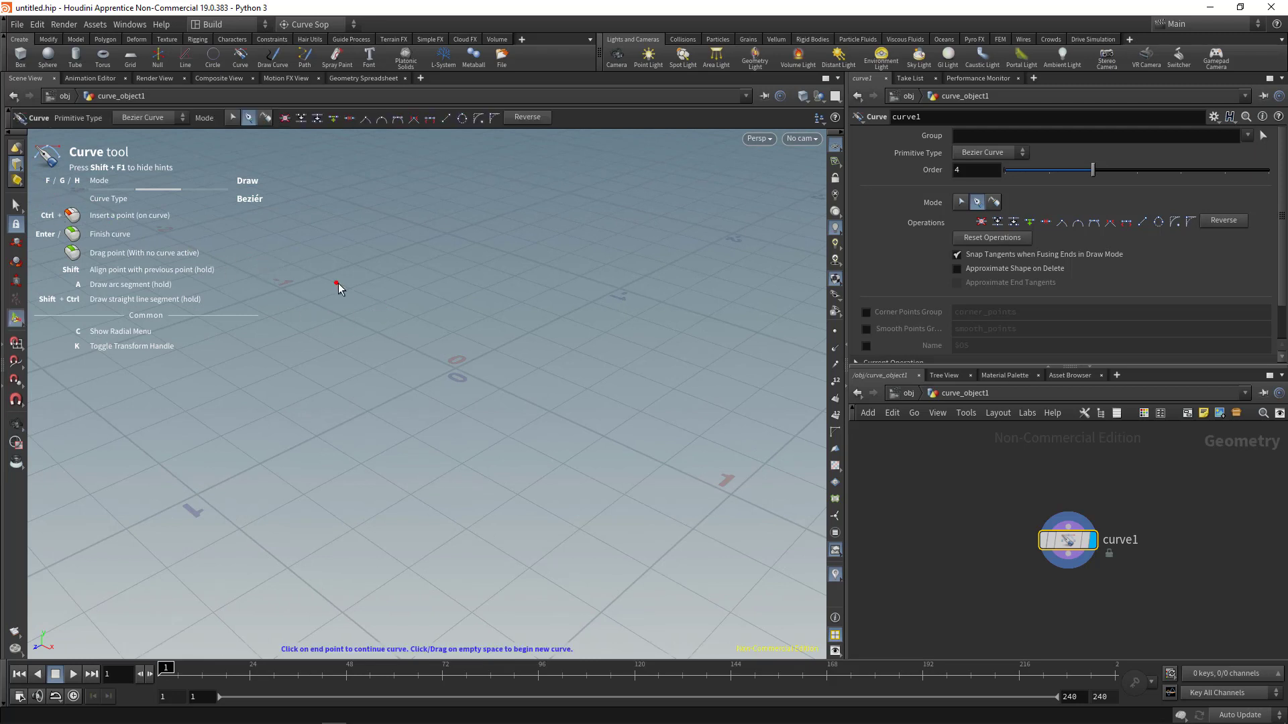
pyautogui.press('f')
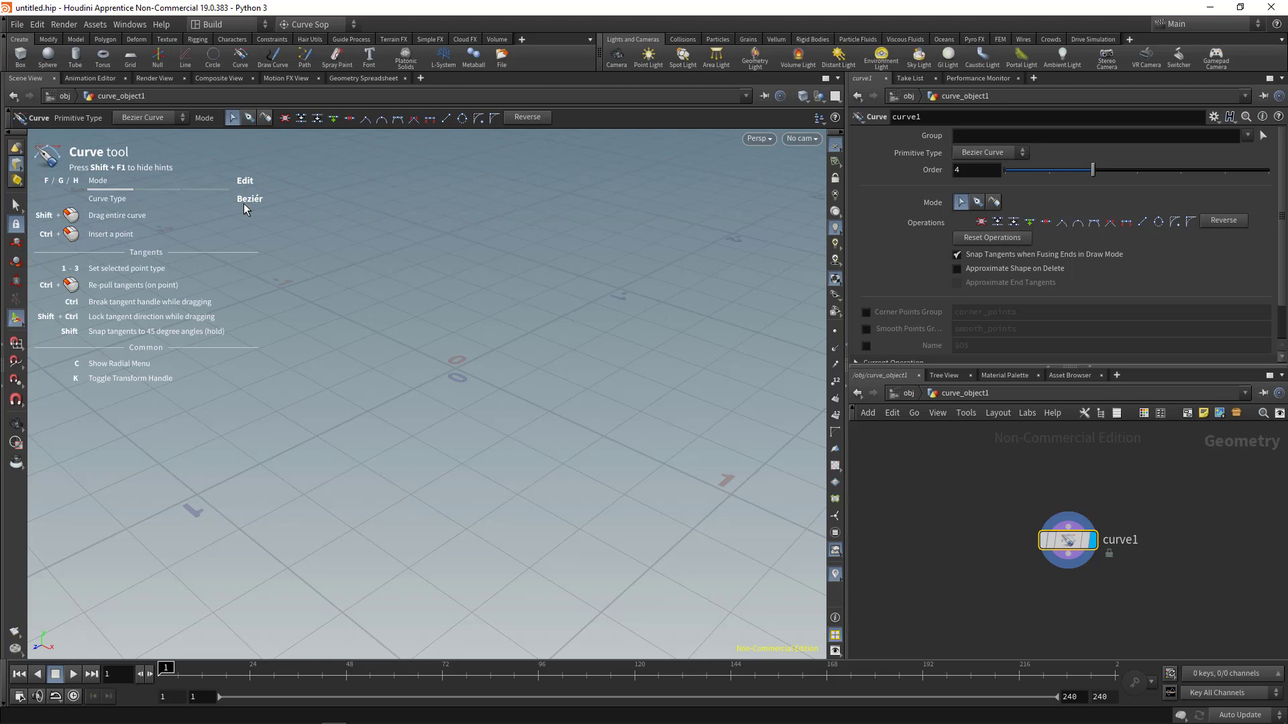
pyautogui.press('g')
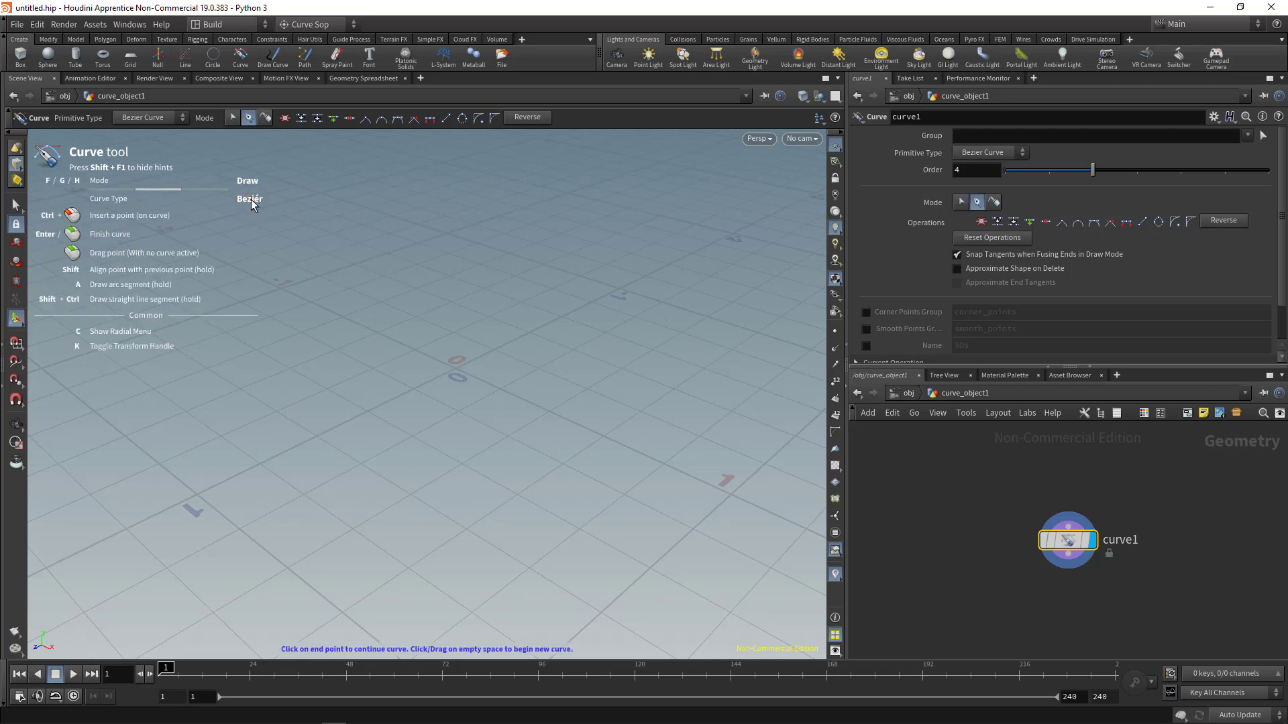
pyautogui.press('h')
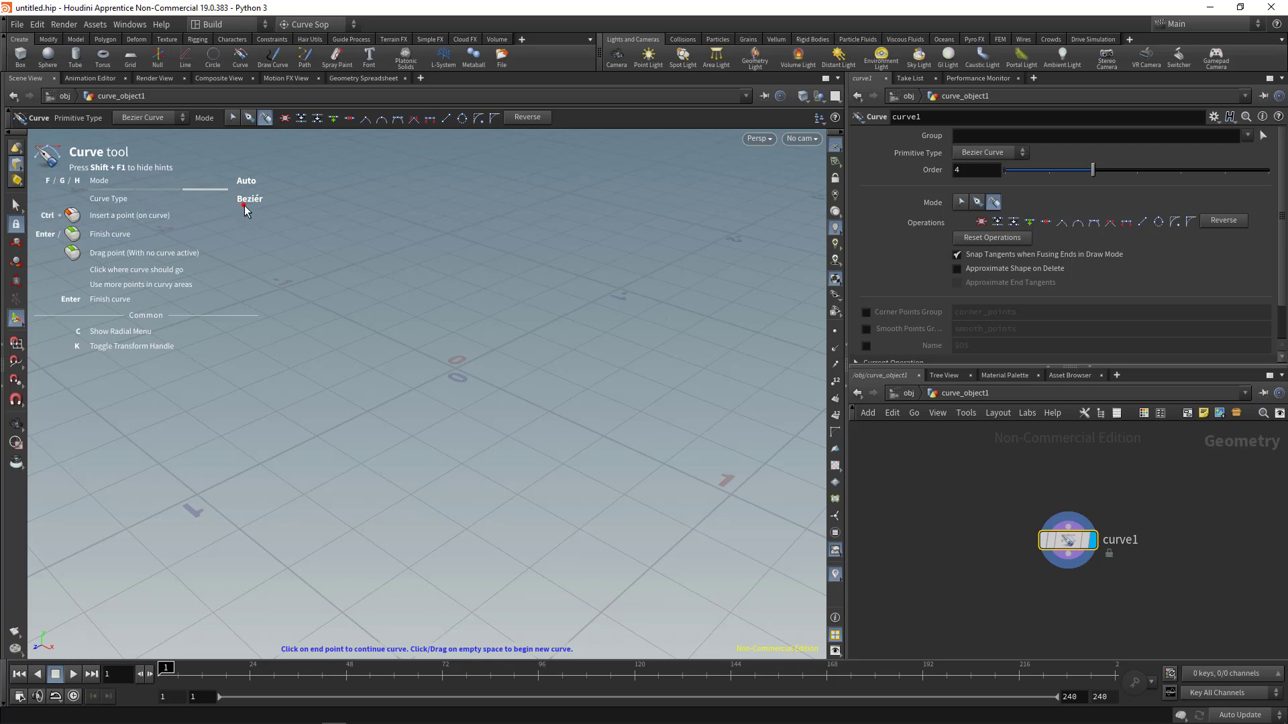
pyautogui.press('g')
pyautogui.scroll(-2, 416, 350)
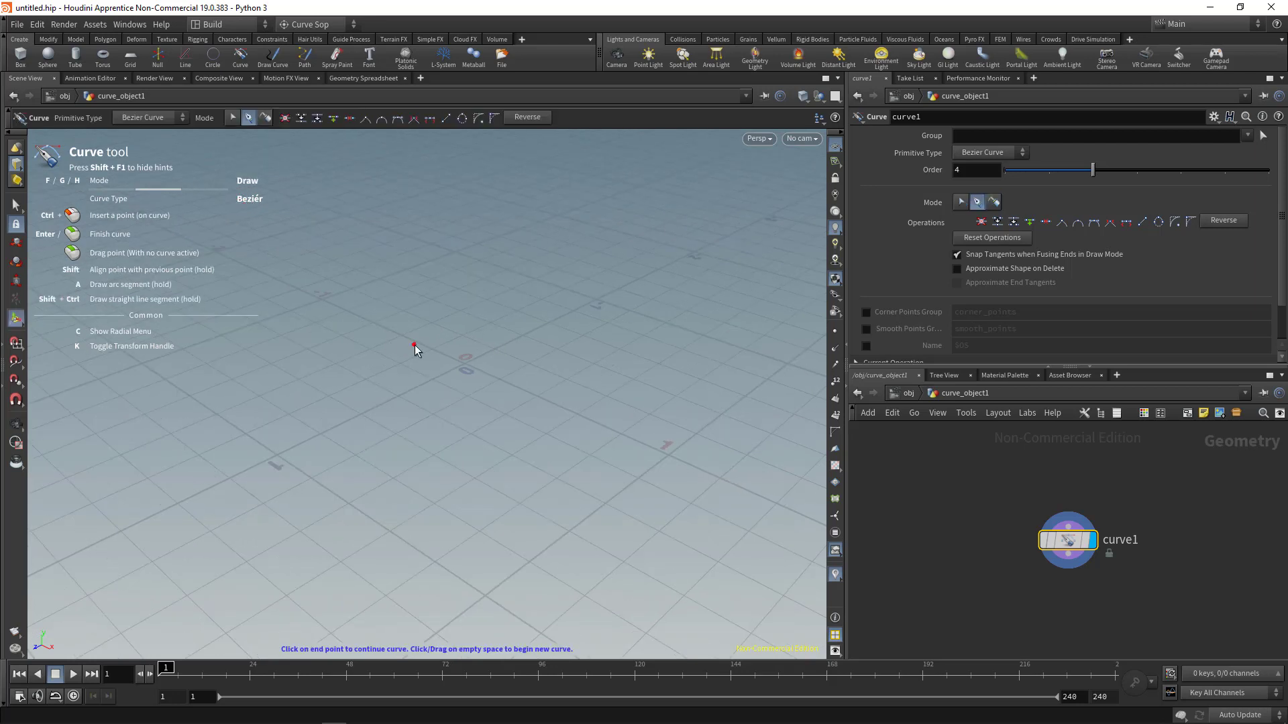
pyautogui.scroll(-3, 493, 384)
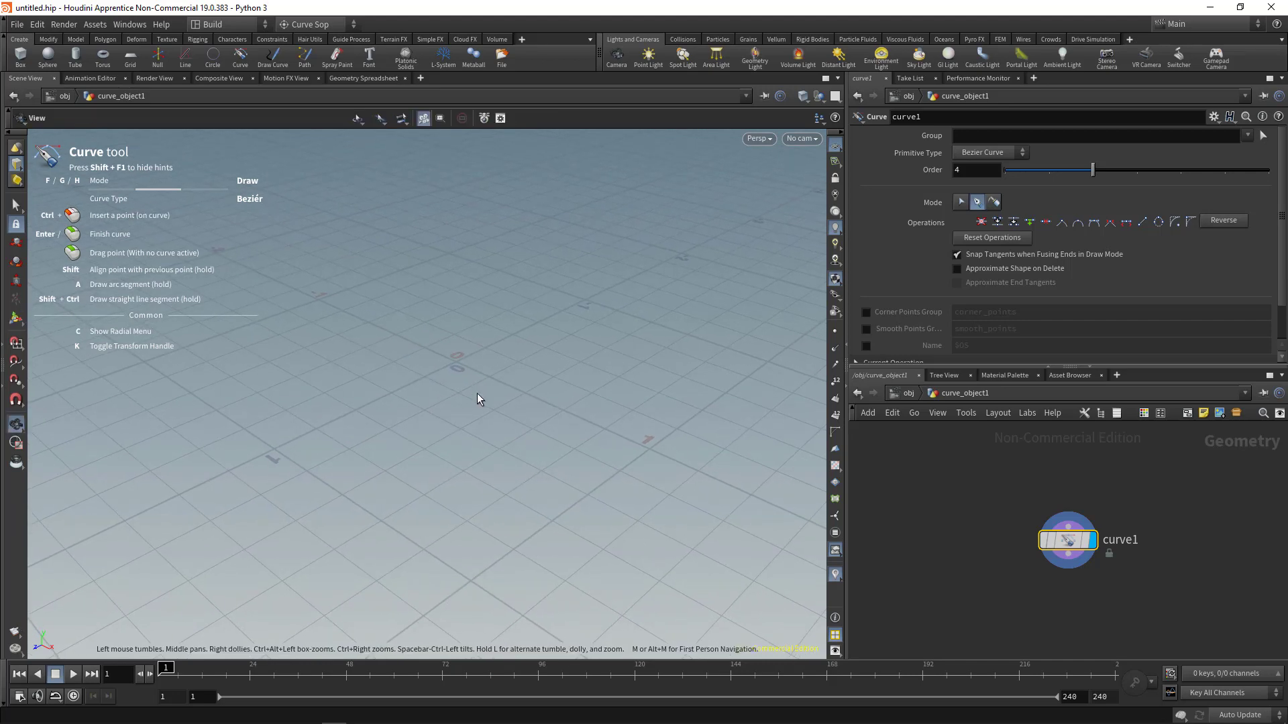
# Step: Switch from the perspective view to a maximized Right orthographic view for drawing the curve
pyautogui.hotkey('space', 'b')
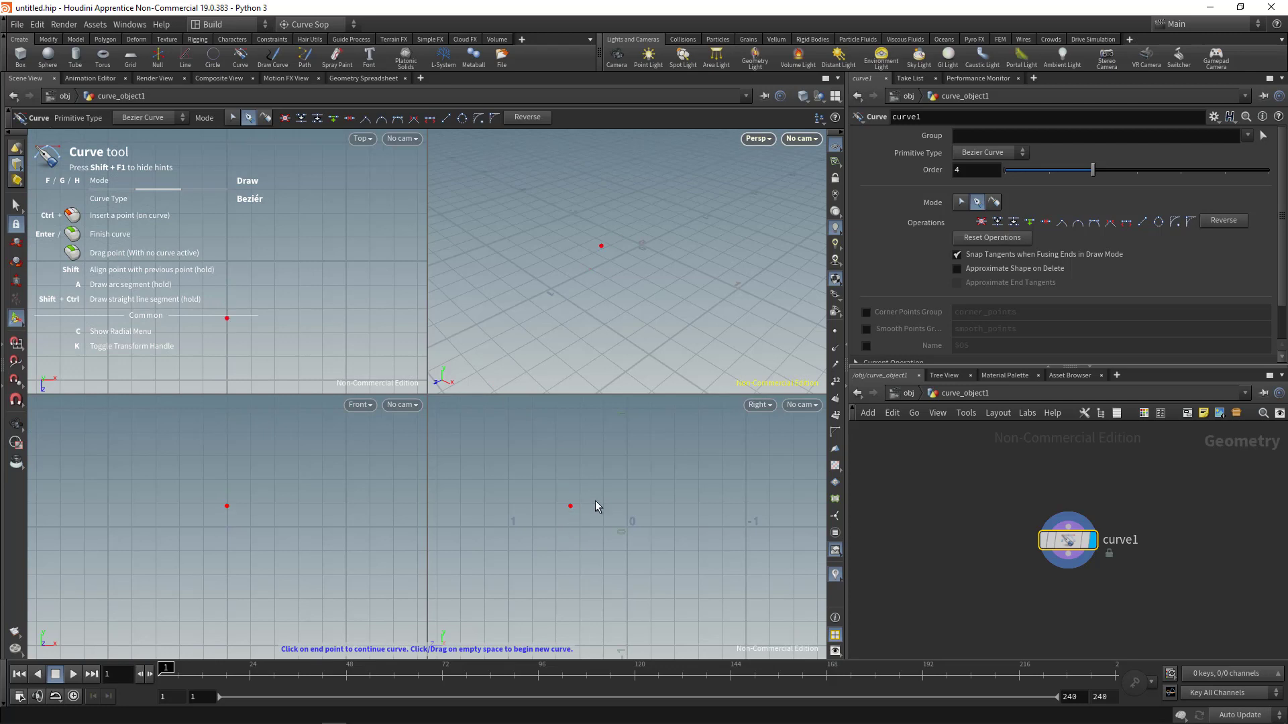
pyautogui.keyDown('alt'); pyautogui.moveTo(631, 496); pyautogui.dragTo(591, 526, button='middle'); pyautogui.keyUp('alt')
pyautogui.moveTo(599, 508); pyautogui.dragTo(591, 497)
pyautogui.hotkey('space', 'b')
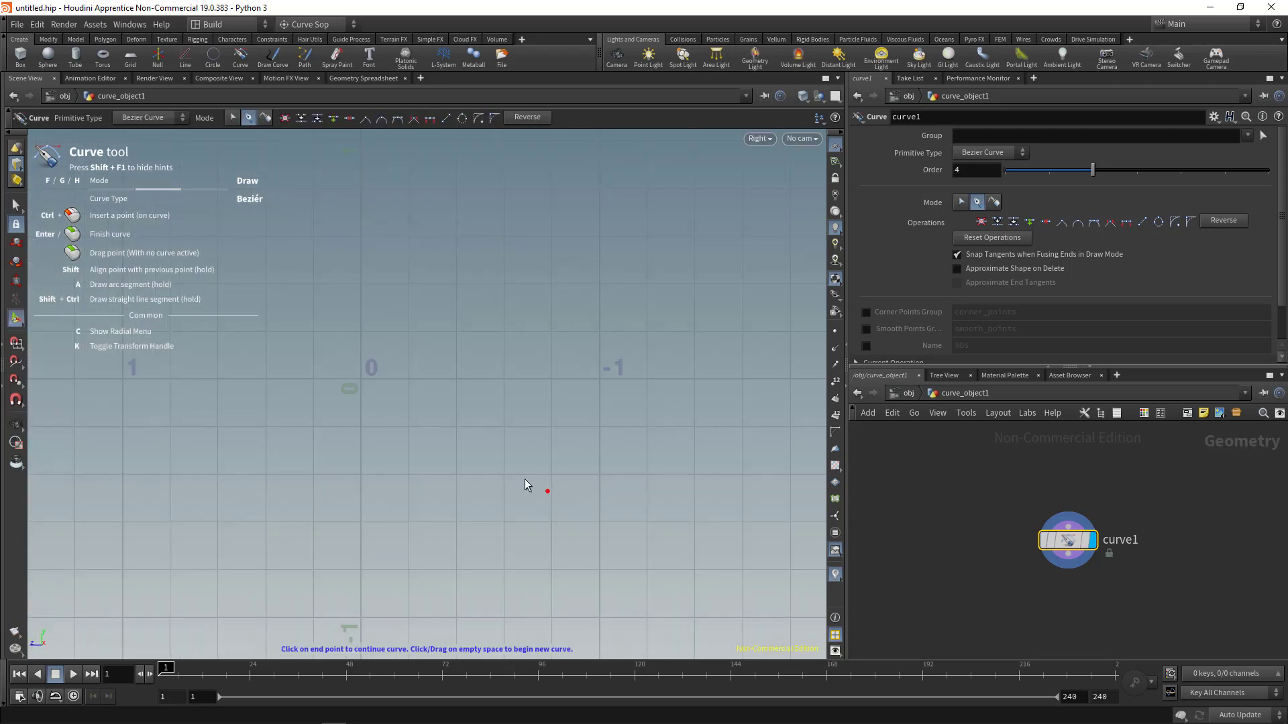
# Step: Place three corner points of a Bezier curve, forming a vertical segment and a short diagonal segment below it
pyautogui.moveTo(557, 473); pyautogui.dragTo(587, 491, button='middle')
pyautogui.moveTo(586, 491); pyautogui.dragTo(411, 493, button='right')
pyautogui.moveTo(411, 425); pyautogui.dragTo(345, 336, button='middle')
pyautogui.click(361, 240)
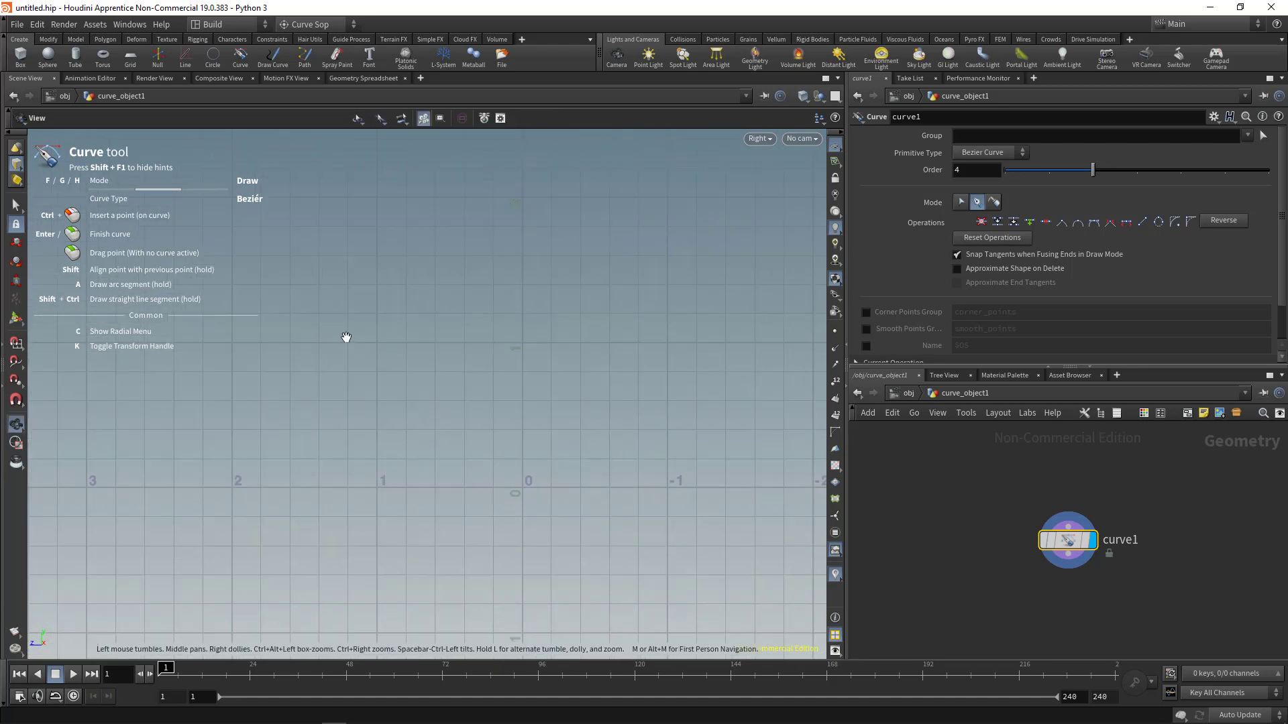
pyautogui.click(345, 336)
pyautogui.press('Return')
pyautogui.moveTo(391, 405); pyautogui.dragTo(400, 440, button='middle')
pyautogui.click(381, 395)
pyautogui.moveTo(405, 439); pyautogui.dragTo(465, 470, button='right')
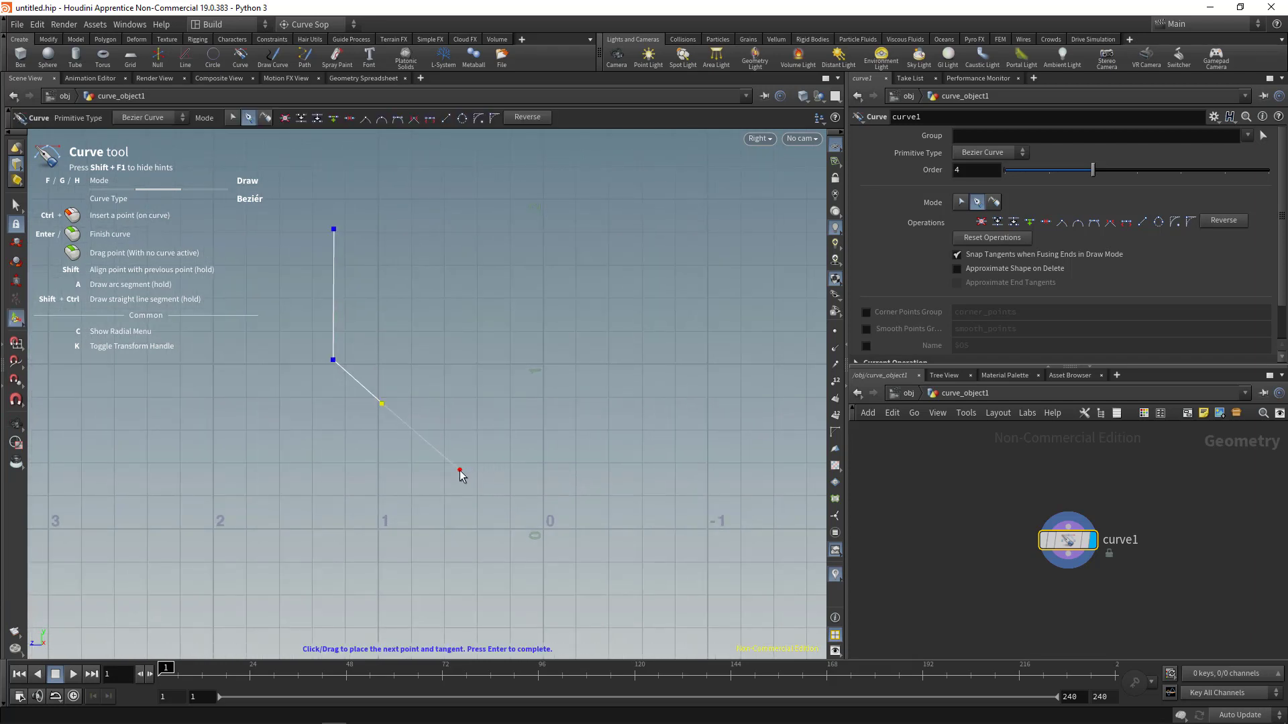
pyautogui.moveTo(437, 436); pyautogui.dragTo(409, 419, button='middle')
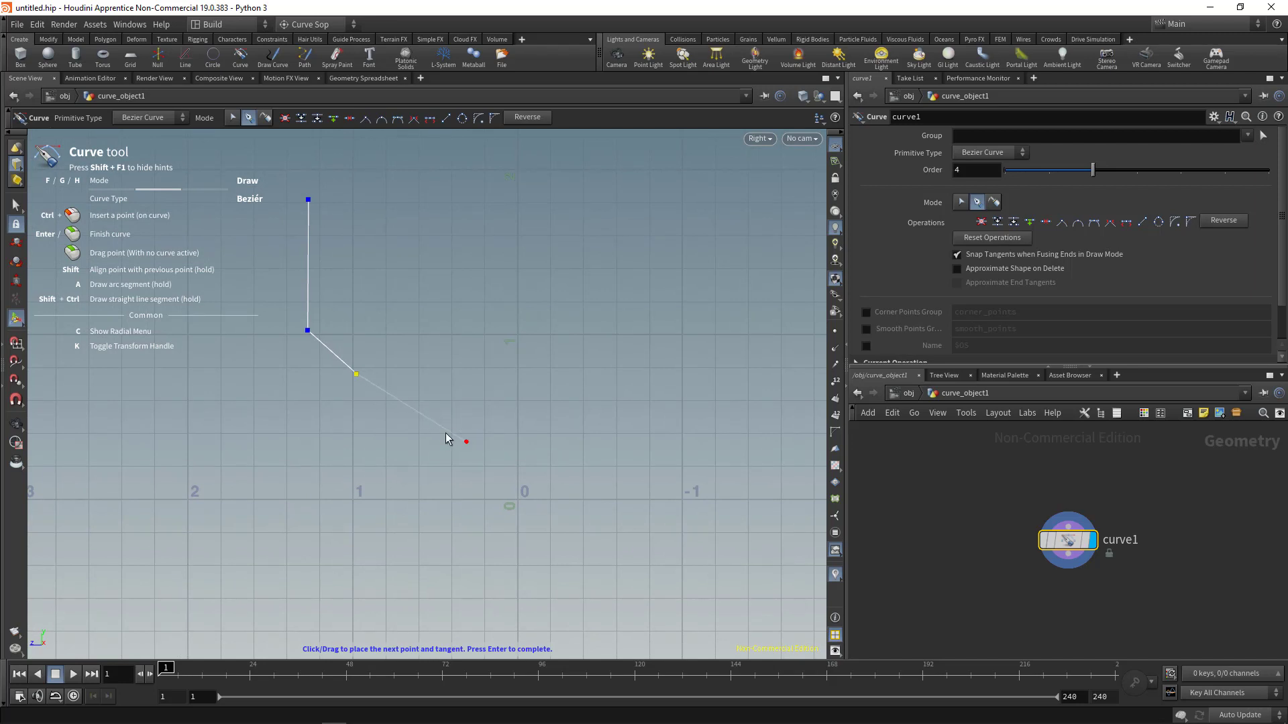
# Step: Continue the Bezier curve with three smooth points, rounding its bottom and rising on the opposite side
pyautogui.moveTo(458, 433); pyautogui.dragTo(498, 446)
pyautogui.keyDown('alt'); pyautogui.moveTo(517, 454); pyautogui.dragTo(469, 463, button='middle'); pyautogui.keyUp('alt')
pyautogui.moveTo(519, 438); pyautogui.dragTo(546, 422)
pyautogui.moveTo(585, 335); pyautogui.dragTo(584, 316)
pyautogui.keyDown('alt'); pyautogui.moveTo(647, 321); pyautogui.dragTo(590, 460, button='middle'); pyautogui.keyUp('alt')
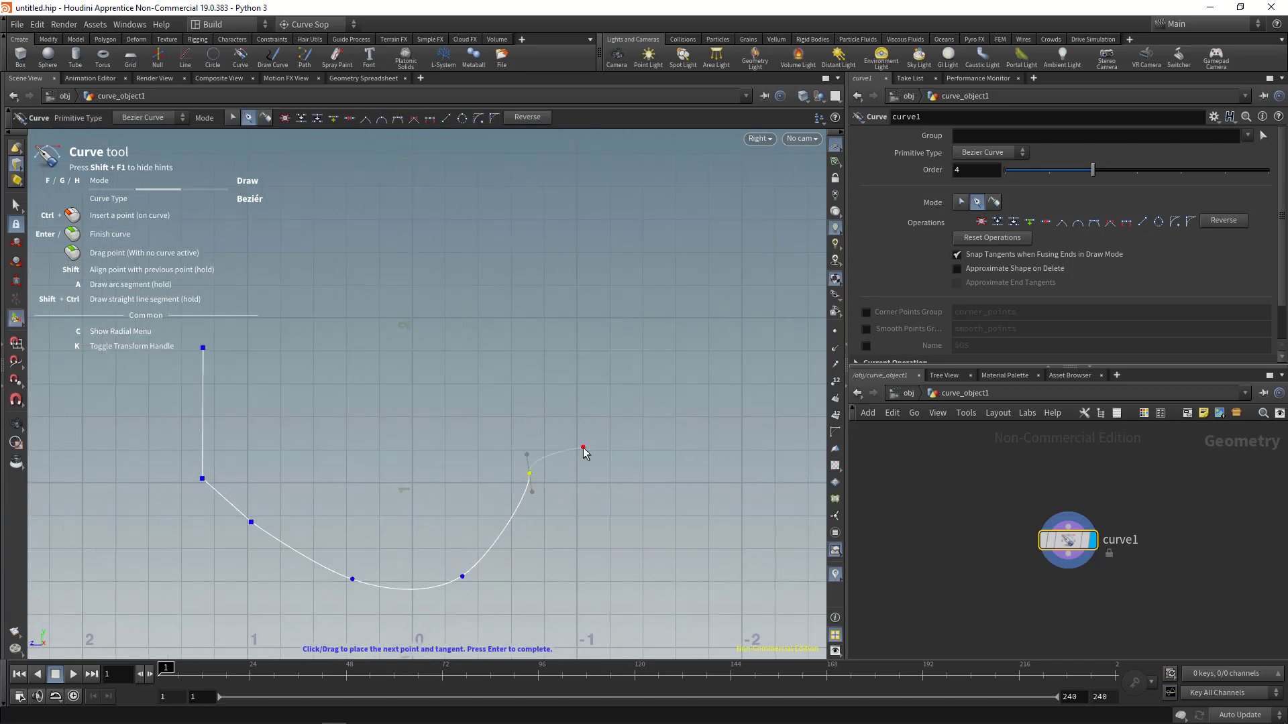
# Step: Extend the Bezier curve into an inward spiral and finish the curve
pyautogui.keyDown('alt'); pyautogui.moveTo(583, 449); pyautogui.dragTo(512, 448, button='right'); pyautogui.keyUp('alt')
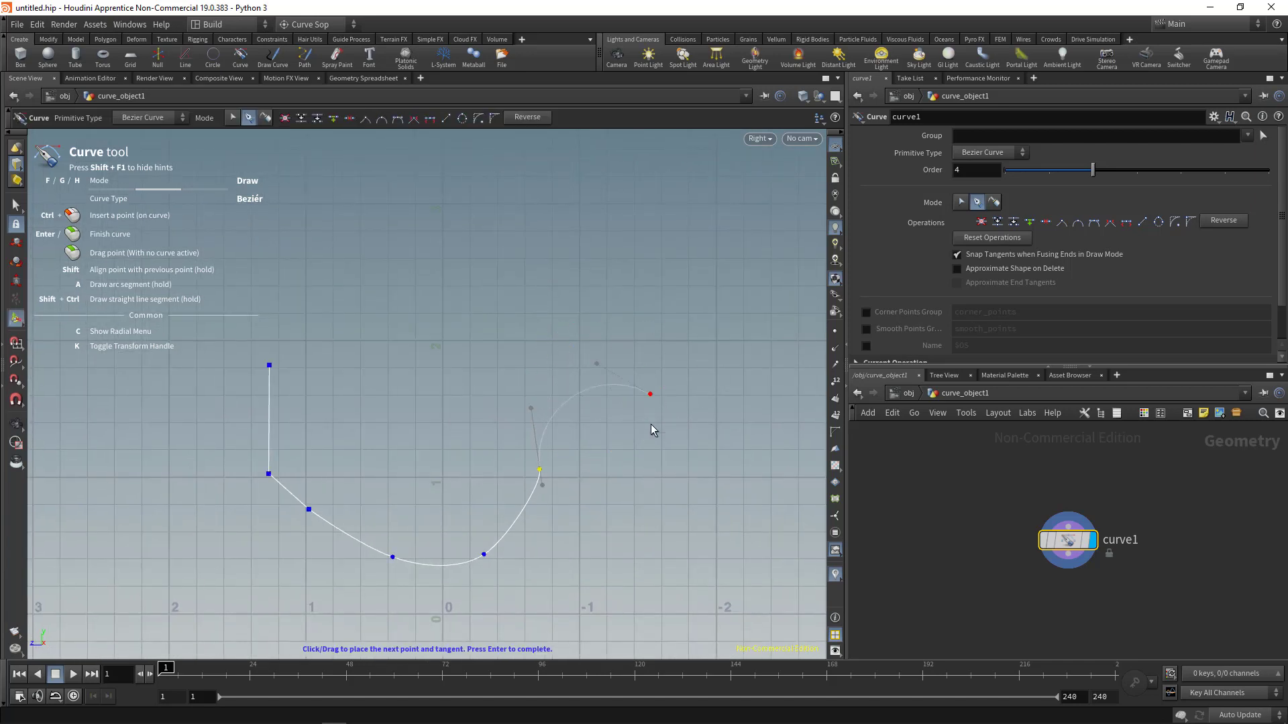
pyautogui.click(652, 452)
pyautogui.click(579, 516)
pyautogui.click(617, 452)
pyautogui.click(582, 492)
pyautogui.keyDown('alt'); pyautogui.moveTo(591, 544); pyautogui.dragTo(589, 444, button='middle'); pyautogui.keyUp('alt')
pyautogui.keyDown('alt'); pyautogui.moveTo(590, 444); pyautogui.dragTo(761, 443, button='right'); pyautogui.keyUp('alt')
pyautogui.keyDown('alt'); pyautogui.moveTo(611, 425); pyautogui.dragTo(609, 470, button='middle'); pyautogui.keyUp('alt')
pyautogui.keyDown('alt'); pyautogui.moveTo(609, 470); pyautogui.dragTo(564, 456, button='right'); pyautogui.keyUp('alt')
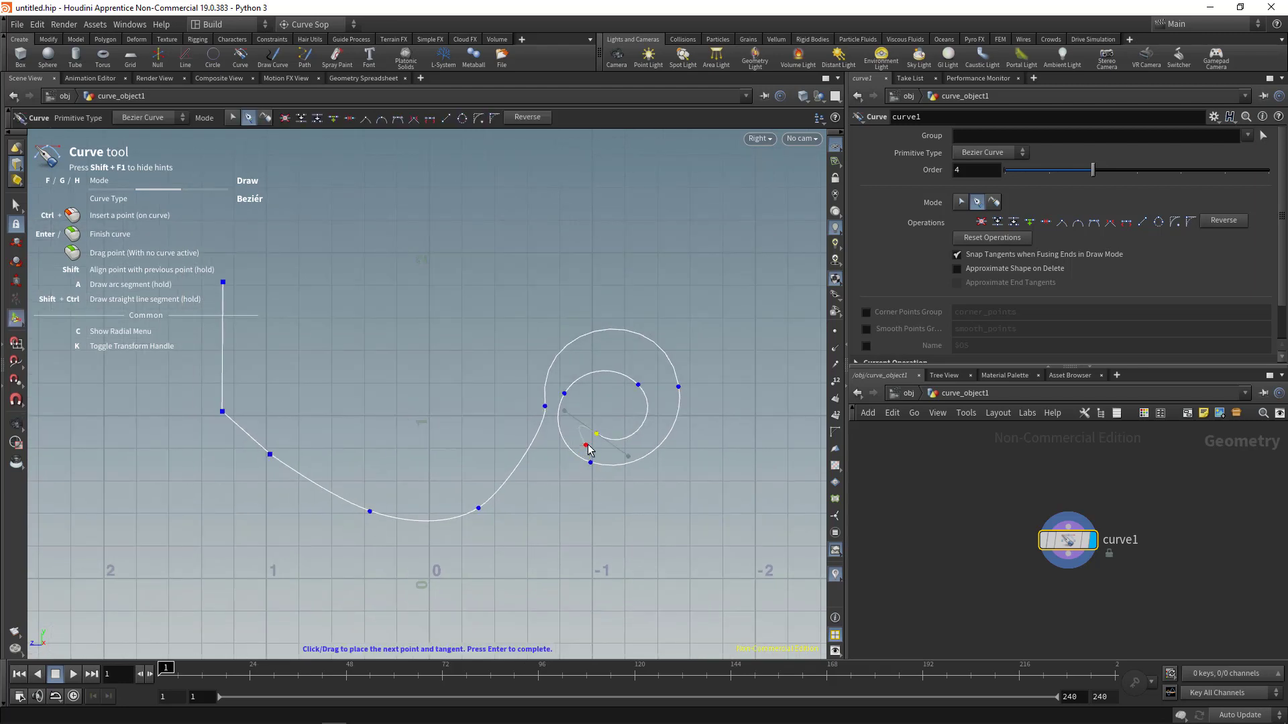
pyautogui.press('Return')
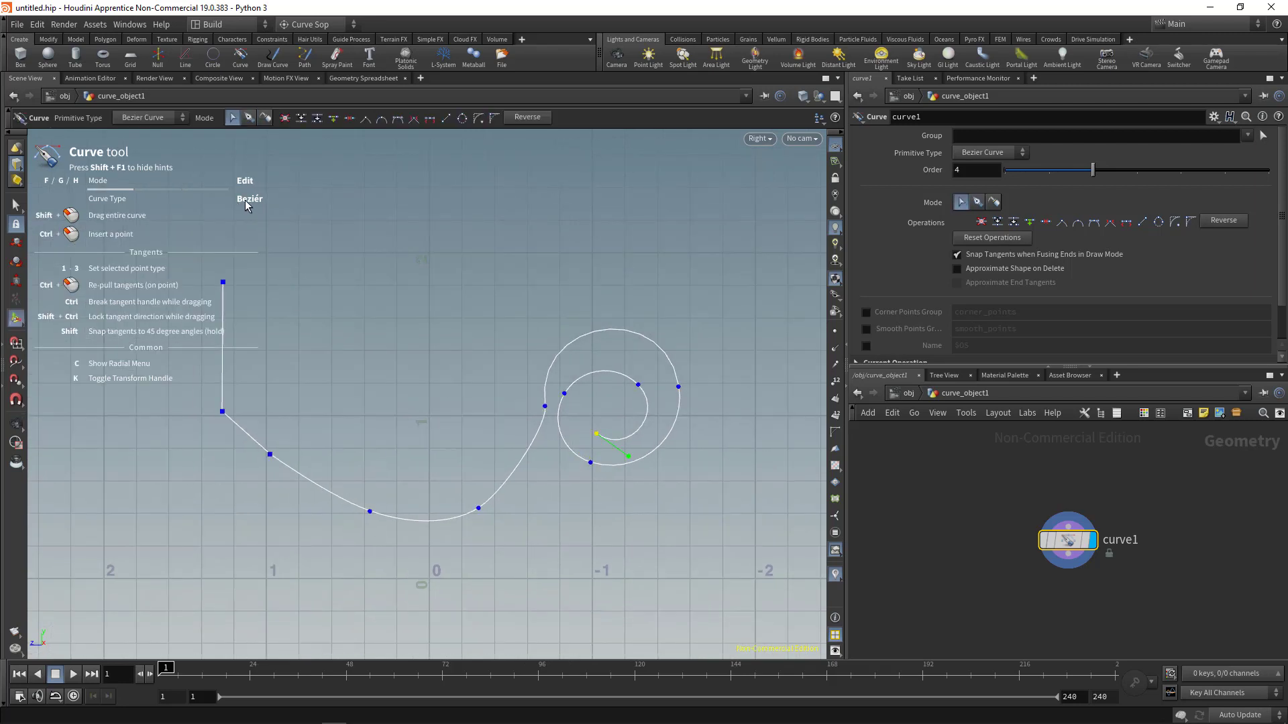
# Step: In Edit mode, move the two lowest points of the curve down and apart to flatten its bottom
pyautogui.keyDown('alt'); pyautogui.moveTo(552, 469); pyautogui.dragTo(622, 477, button='right'); pyautogui.keyUp('alt')
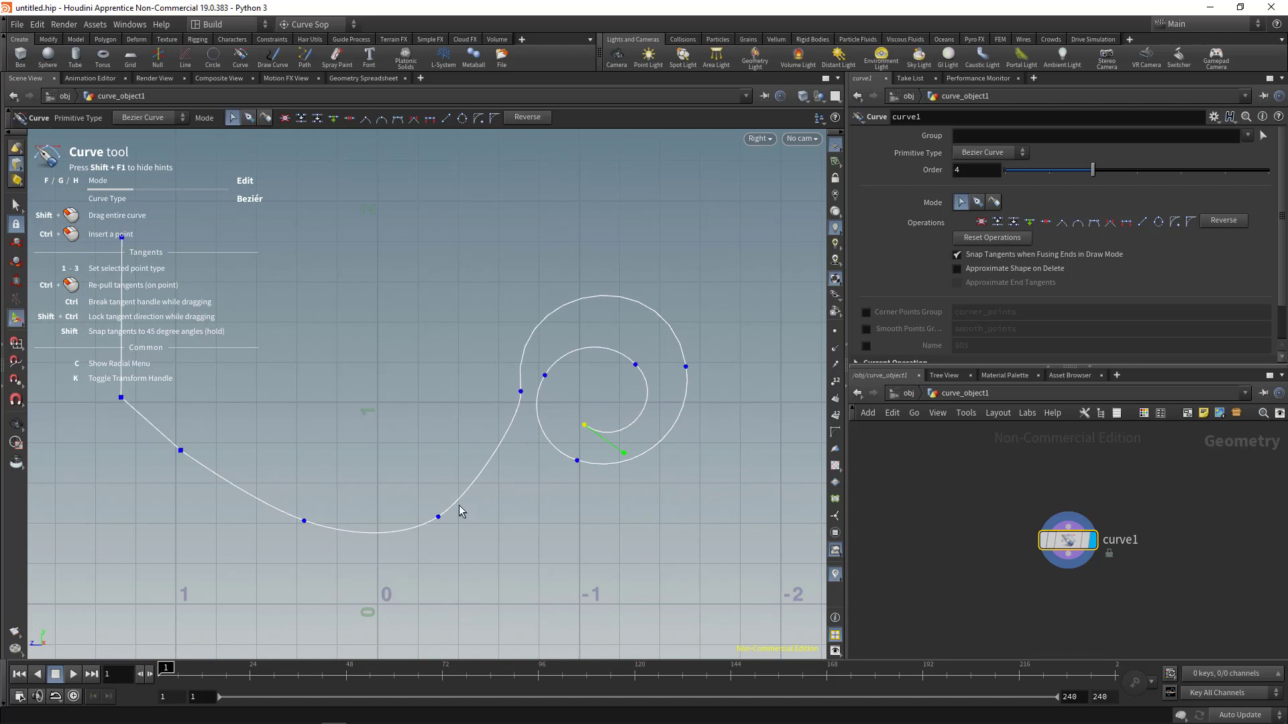
pyautogui.moveTo(438, 517); pyautogui.dragTo(443, 554)
pyautogui.keyDown('alt'); pyautogui.moveTo(388, 536); pyautogui.dragTo(582, 509, button='middle'); pyautogui.keyUp('alt')
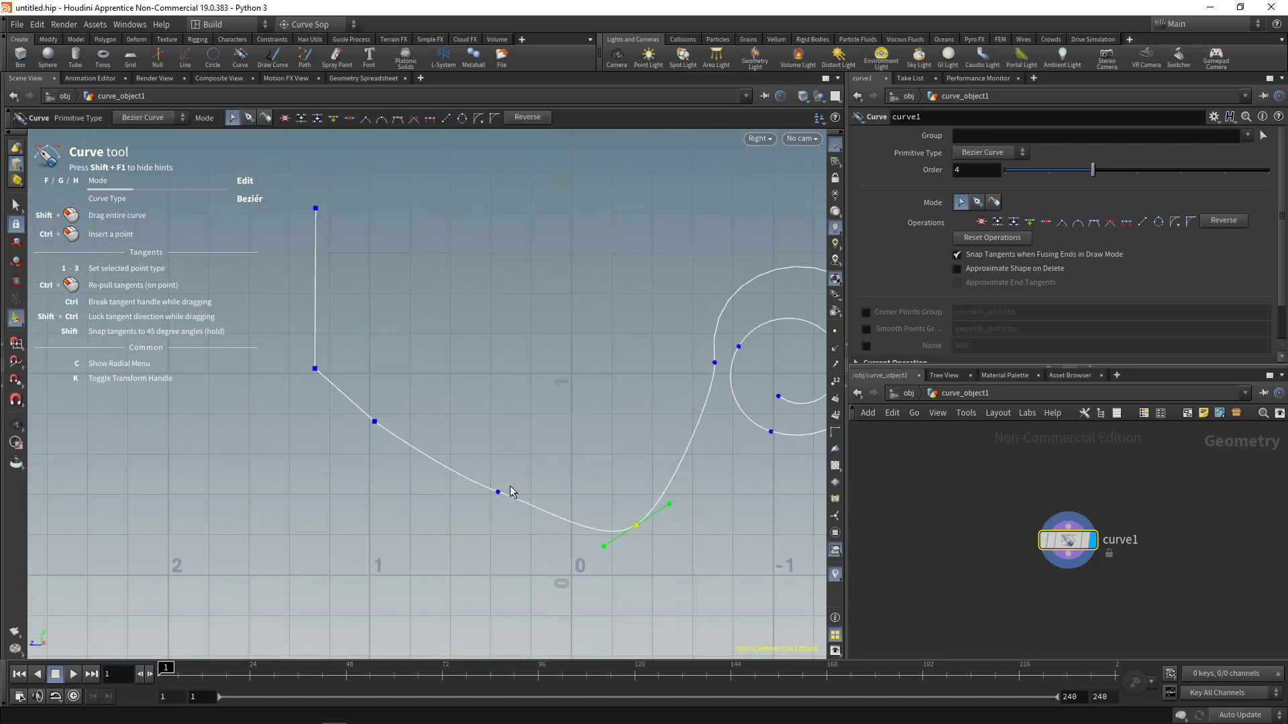
pyautogui.moveTo(500, 496); pyautogui.dragTo(458, 530)
pyautogui.moveTo(815, 439); pyautogui.dragTo(474, 445, button='middle')
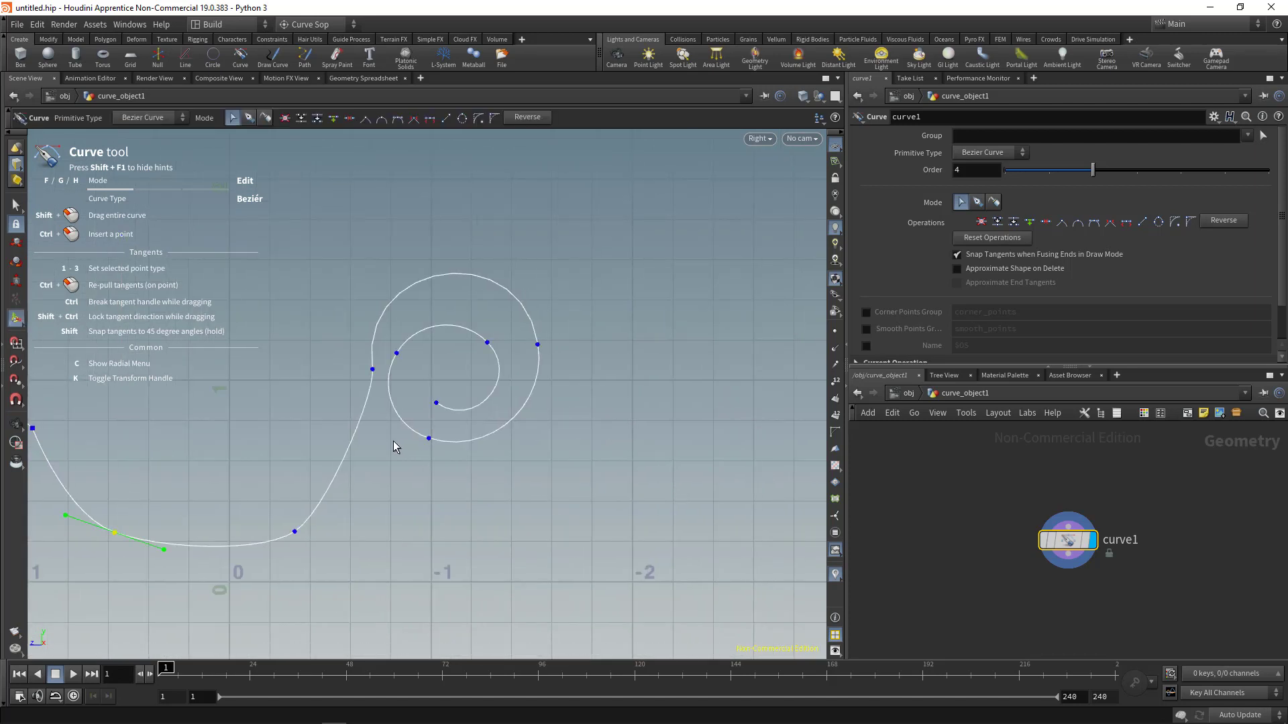
# Step: Stretch the spiral by moving its lowest point down and its outermost point outward
pyautogui.moveTo(420, 481); pyautogui.dragTo(420, 484)
pyautogui.moveTo(536, 344); pyautogui.dragTo(629, 347)
pyautogui.scroll(1, 532, 411)
pyautogui.keyDown('alt'); pyautogui.moveTo(532, 411); pyautogui.dragTo(659, 420, button='middle'); pyautogui.keyUp('alt')
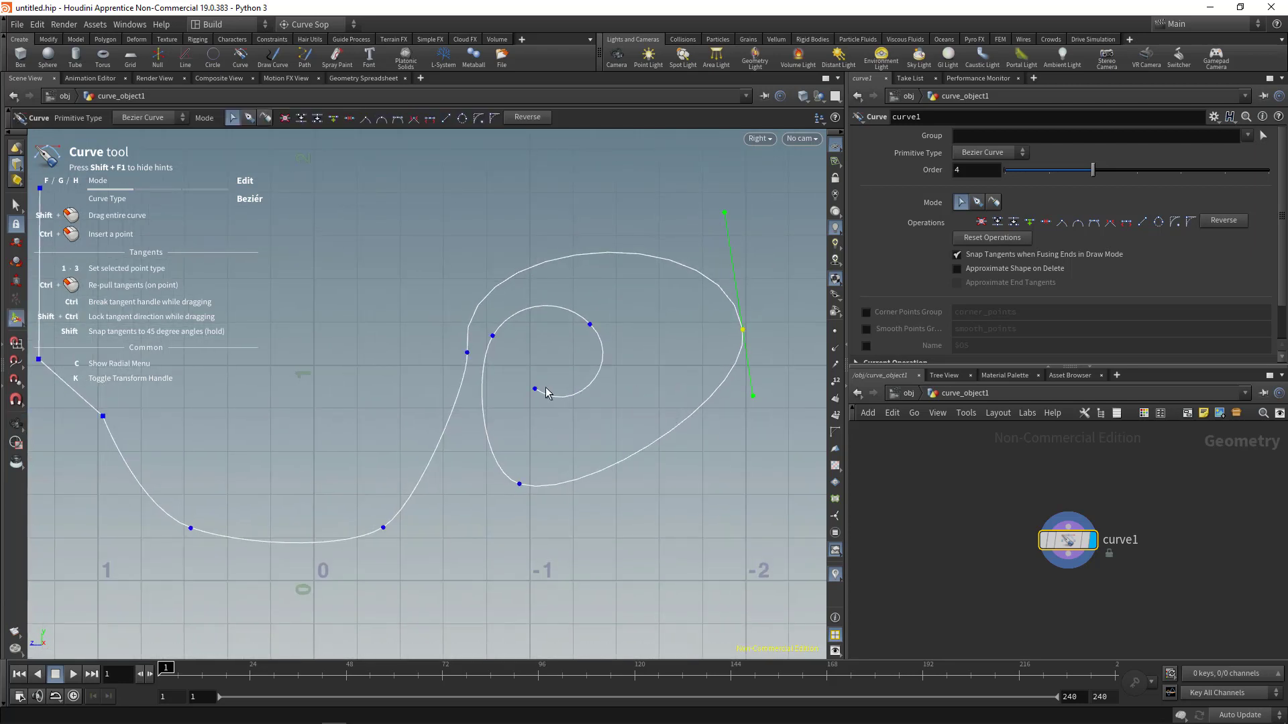
pyautogui.press('space')
pyautogui.moveTo(548, 426); pyautogui.dragTo(563, 406, button='middle')
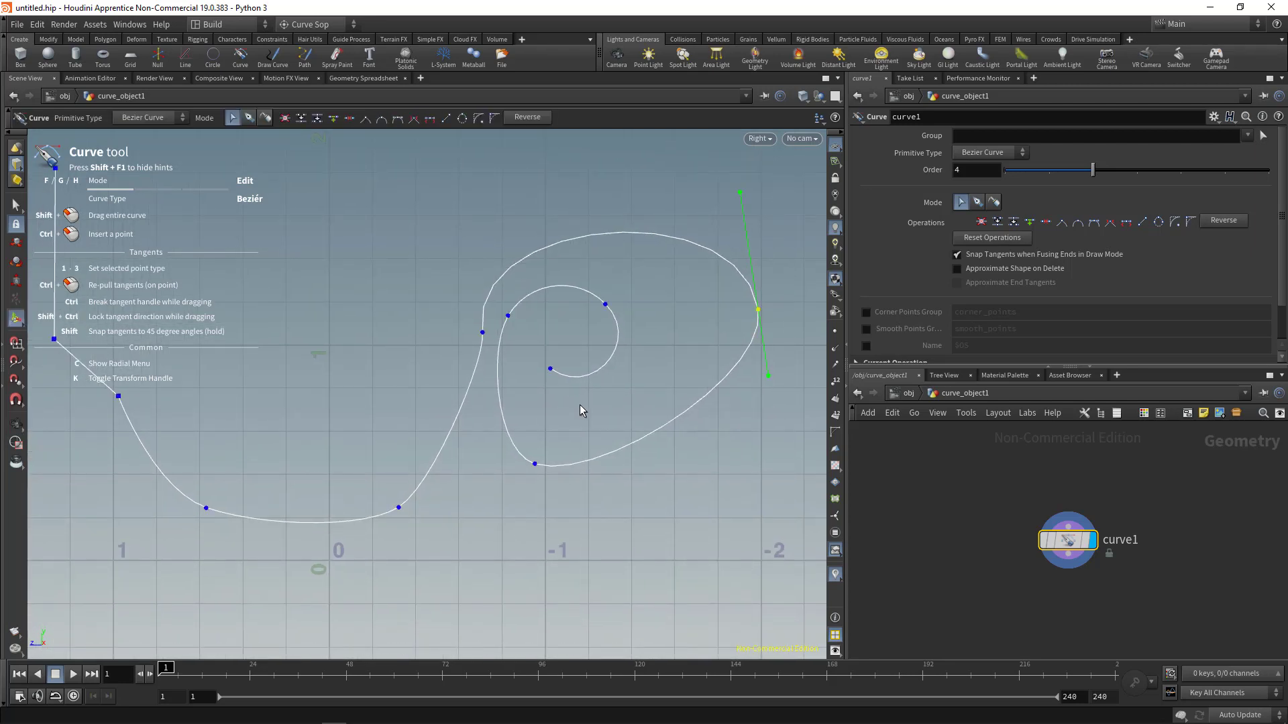
# Step: In Draw mode, continue the curve from the spiral's inner end point with additional points inside the spiral
pyautogui.press('g')
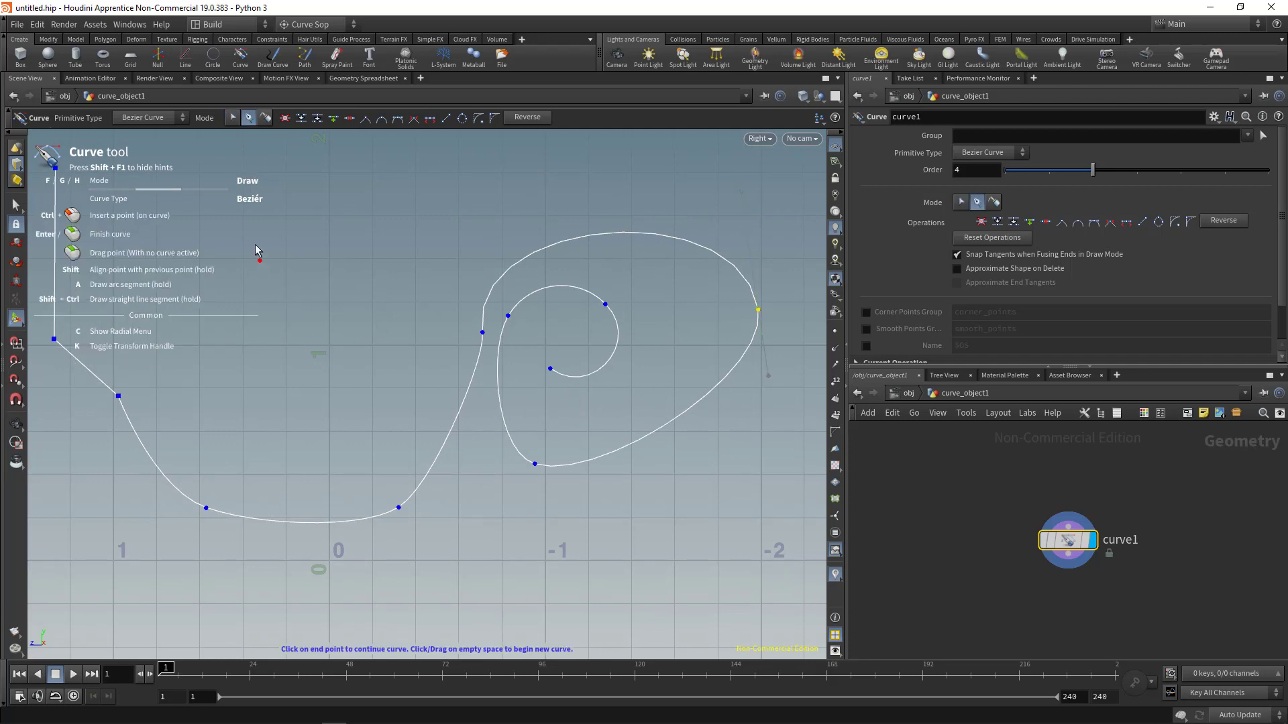
pyautogui.press('space')
pyautogui.moveTo(611, 446); pyautogui.dragTo(613, 495, button='middle')
pyautogui.moveTo(614, 495); pyautogui.dragTo(731, 483, button='right')
pyautogui.moveTo(655, 456); pyautogui.dragTo(599, 463, button='middle')
pyautogui.moveTo(599, 462); pyautogui.dragTo(621, 461, button='right')
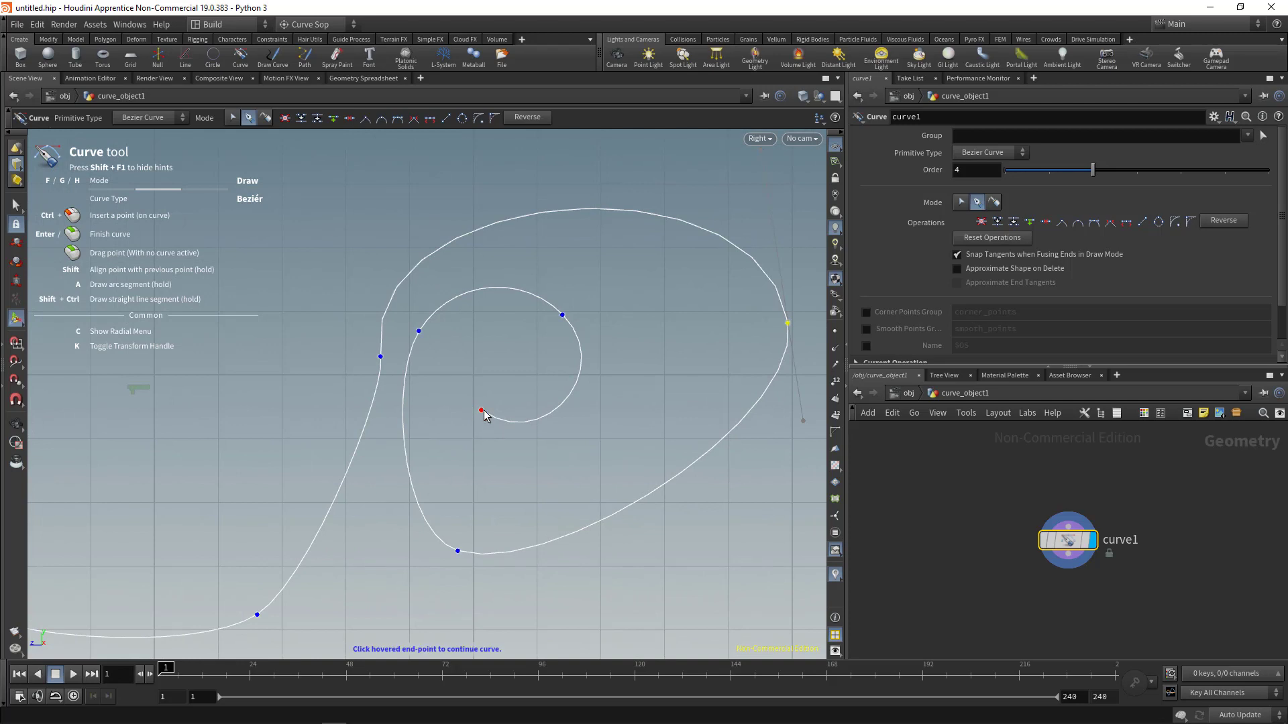
pyautogui.click(480, 410)
pyautogui.moveTo(502, 332); pyautogui.dragTo(371, 424)
pyautogui.press('space')
pyautogui.moveTo(444, 431); pyautogui.dragTo(422, 437, button='middle')
pyautogui.moveTo(422, 436); pyautogui.dragTo(405, 434, button='right')
pyautogui.moveTo(405, 434); pyautogui.dragTo(396, 440, button='middle')
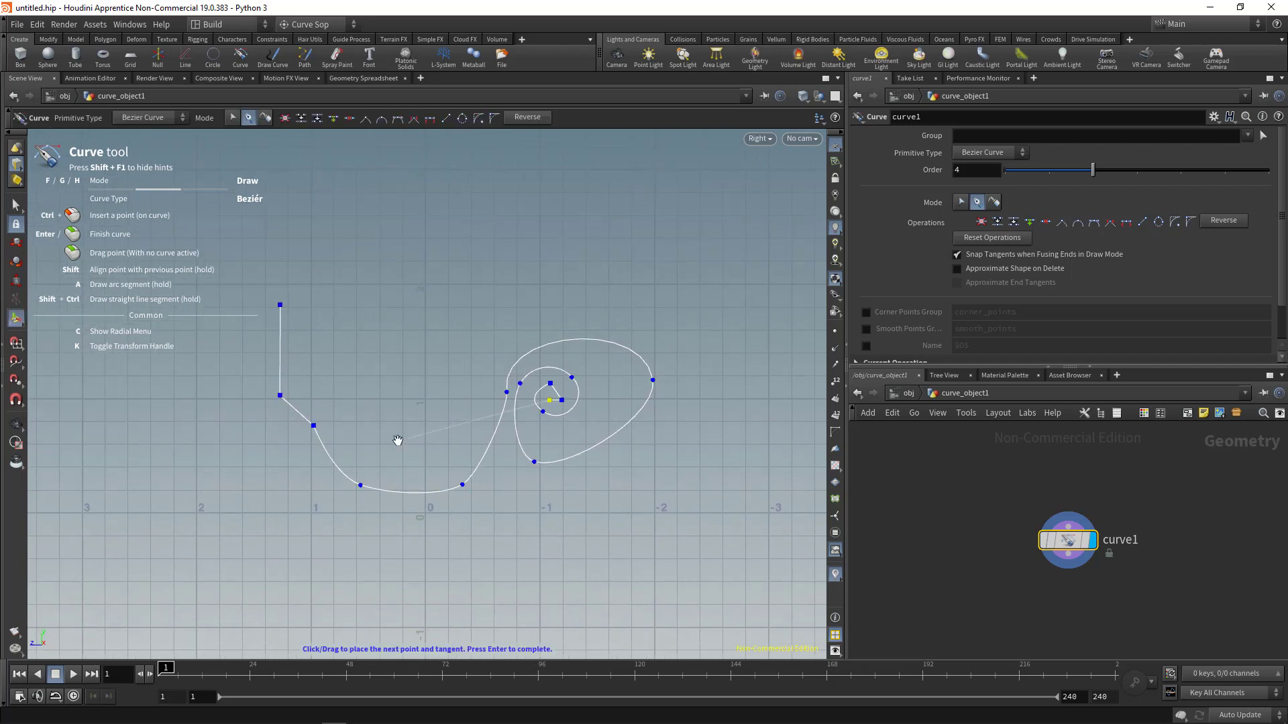
# Step: Leave curve drawing for the Select and Move tools, then reactivate the curve's Handles tool in Draw mode
pyautogui.click(17, 205)
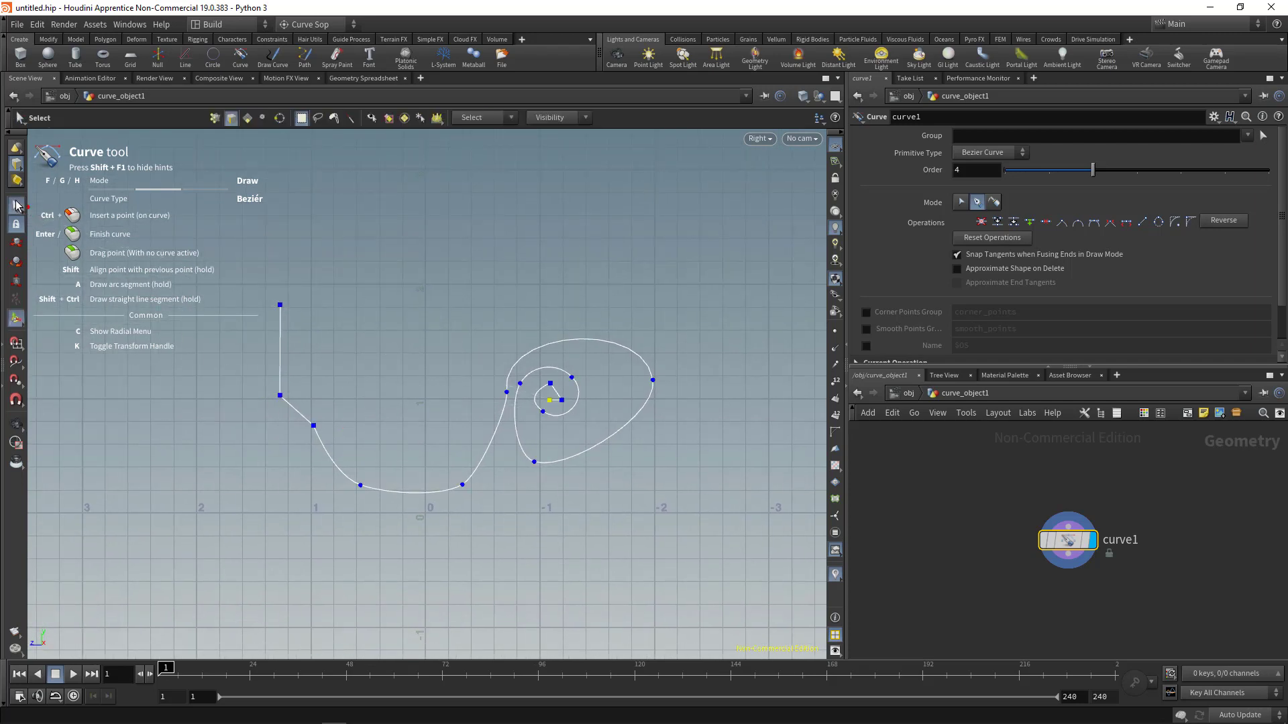
pyautogui.click(16, 244)
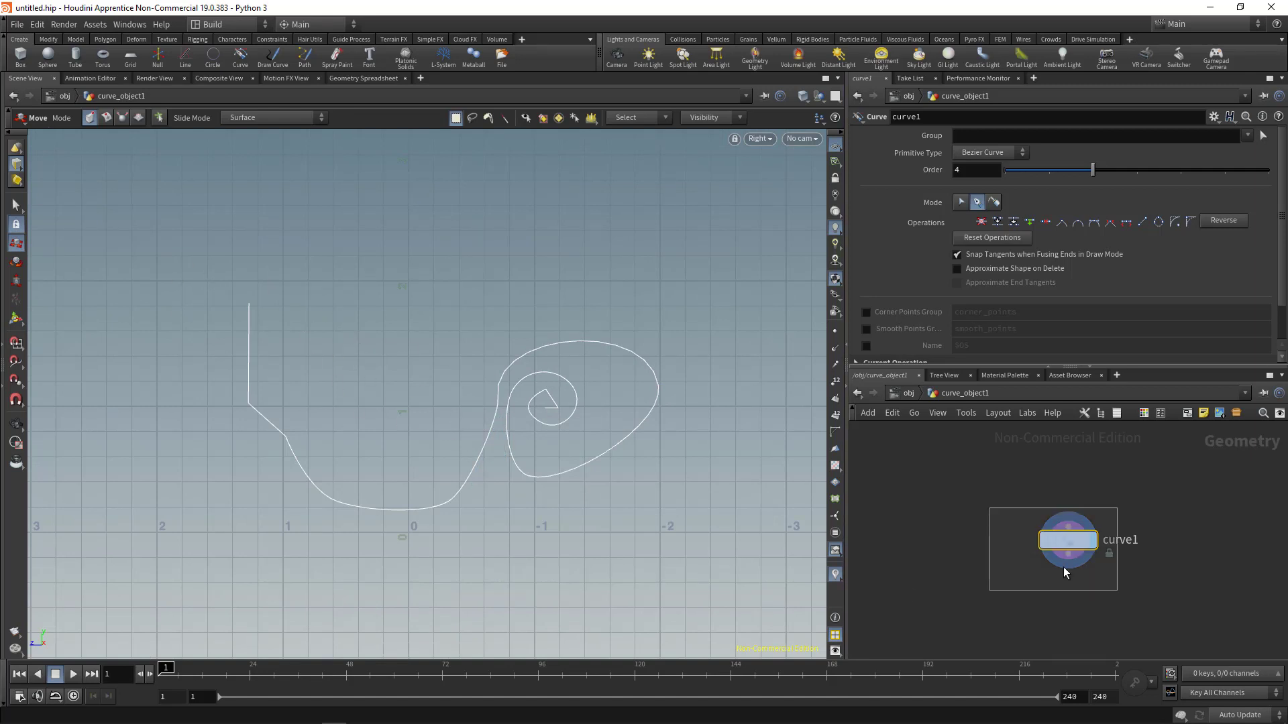
pyautogui.click(16, 320)
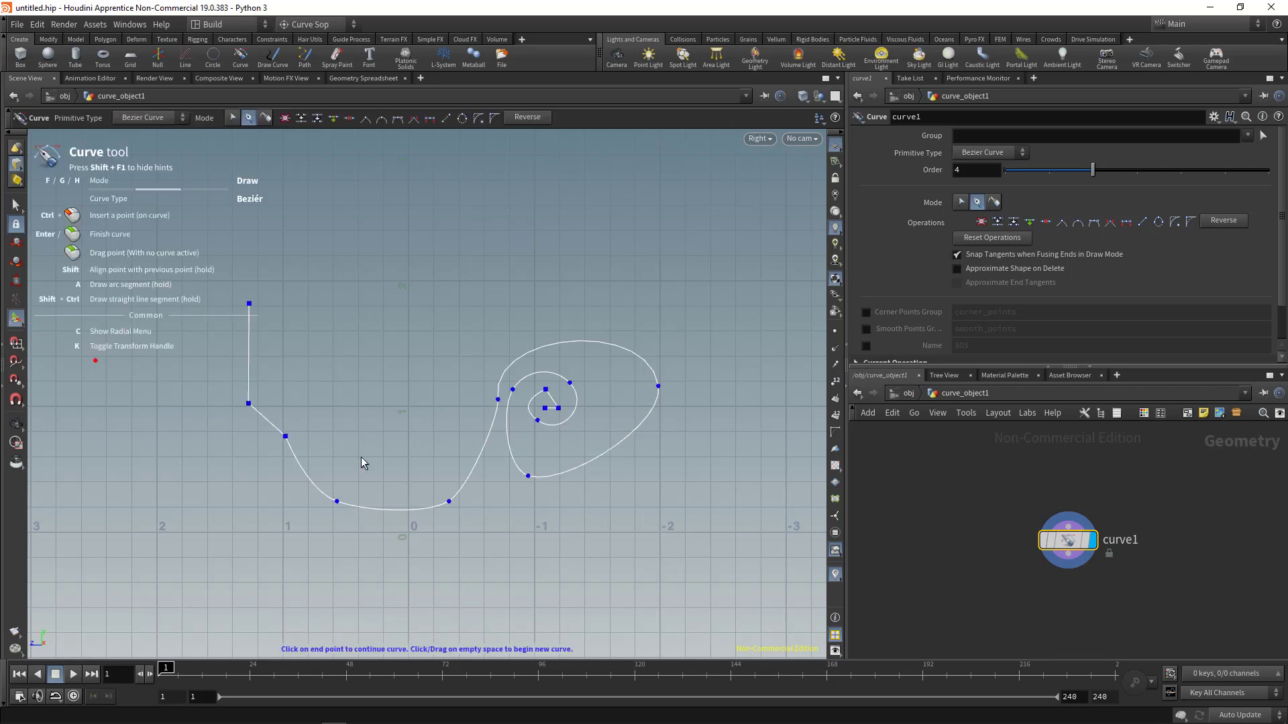
pyautogui.moveTo(441, 439); pyautogui.dragTo(486, 406, button='middle')
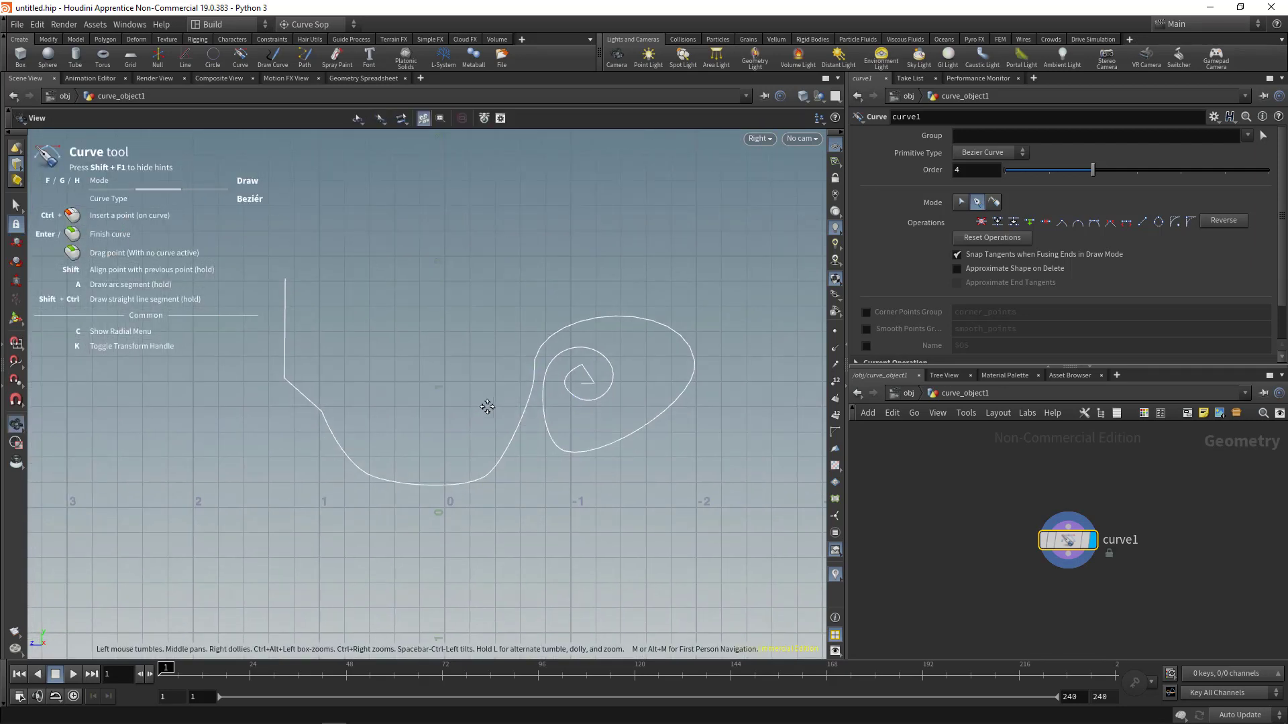
pyautogui.keyDown('alt'); pyautogui.moveTo(486, 405); pyautogui.dragTo(437, 397, button='right'); pyautogui.keyUp('alt')
pyautogui.keyDown('alt'); pyautogui.moveTo(436, 396); pyautogui.dragTo(483, 437, button='middle'); pyautogui.keyUp('alt')
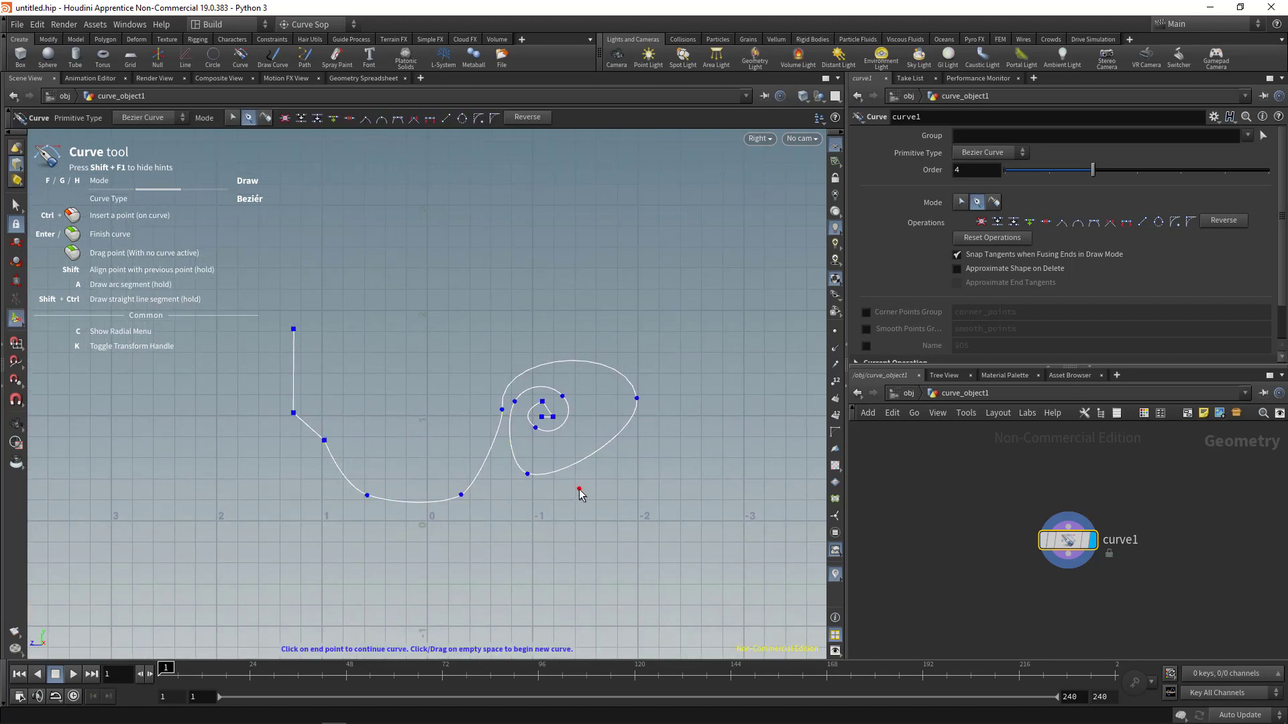
# Step: Clear the drawn curve by resetting the curve node's operations
pyautogui.click(992, 239)
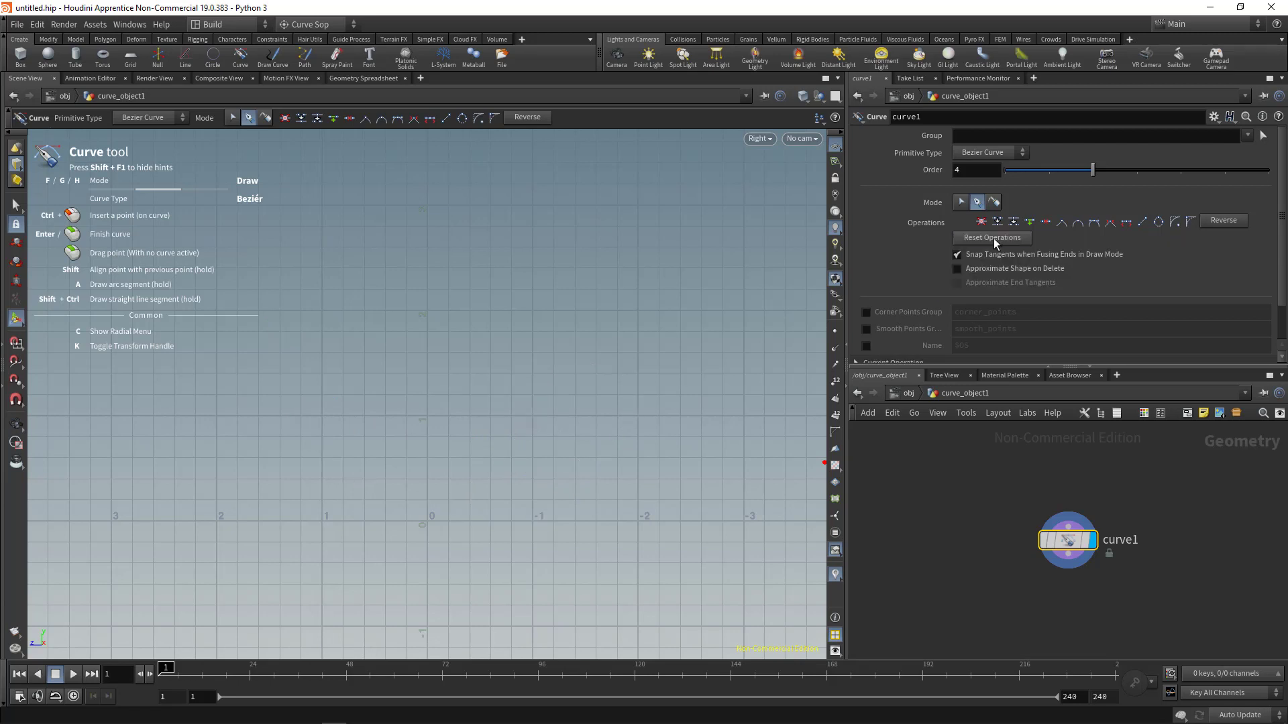
pyautogui.press('space')
pyautogui.moveTo(467, 410); pyautogui.dragTo(546, 395, button='middle')
pyautogui.moveTo(547, 394); pyautogui.dragTo(609, 508, button='right')
pyautogui.moveTo(609, 508); pyautogui.dragTo(546, 462, button='middle')
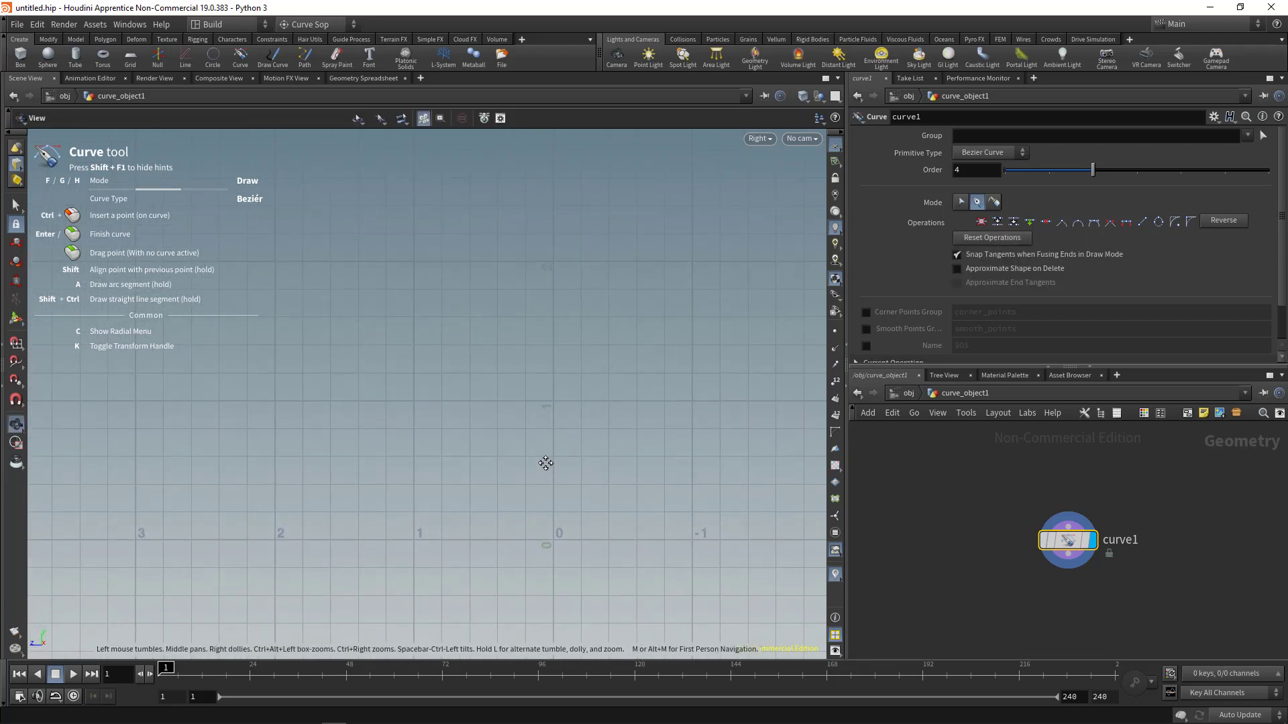
pyautogui.keyDown('alt'); pyautogui.moveTo(479, 387); pyautogui.dragTo(431, 264, button='middle'); pyautogui.keyUp('alt')
pyautogui.keyDown('alt'); pyautogui.moveTo(431, 264); pyautogui.dragTo(483, 348, button='right'); pyautogui.keyUp('alt')
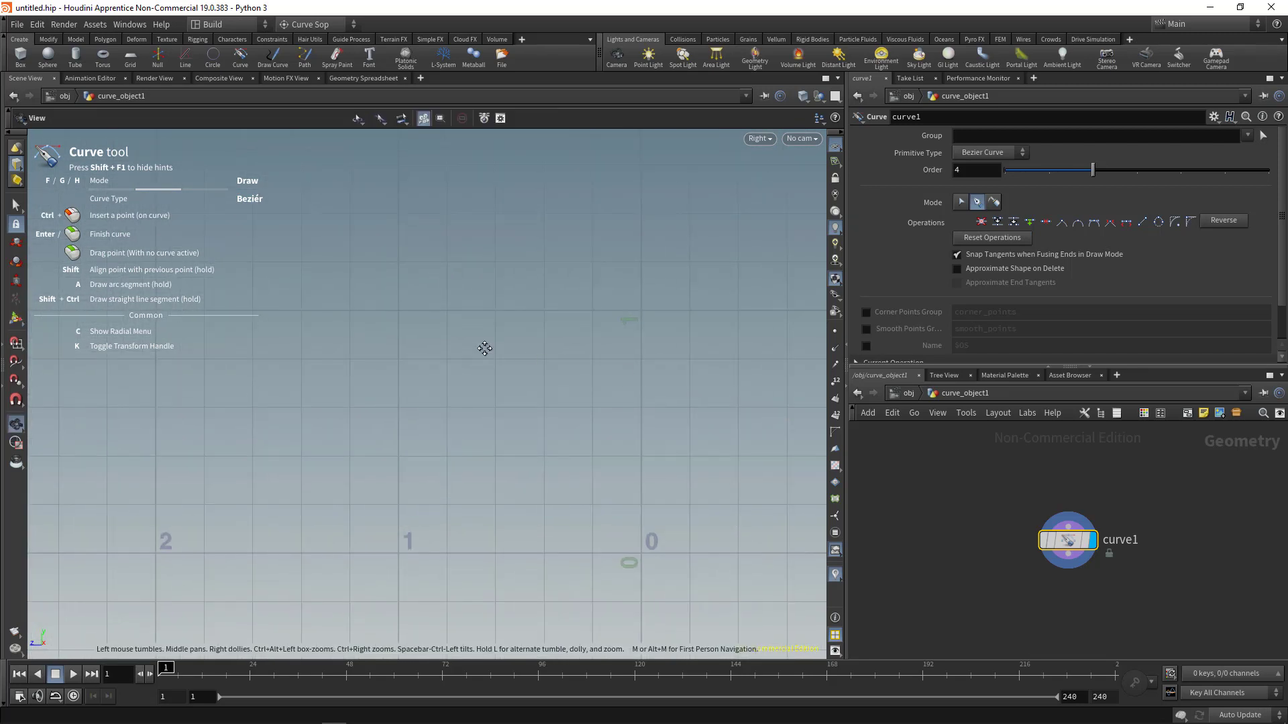
# Step: Start a Bezier profile curve with a rim point and further points curving down toward the origin
pyautogui.keyDown('alt'); pyautogui.moveTo(483, 349); pyautogui.dragTo(418, 269, button='middle'); pyautogui.keyUp('alt')
pyautogui.click(342, 216)
pyautogui.click(361, 359)
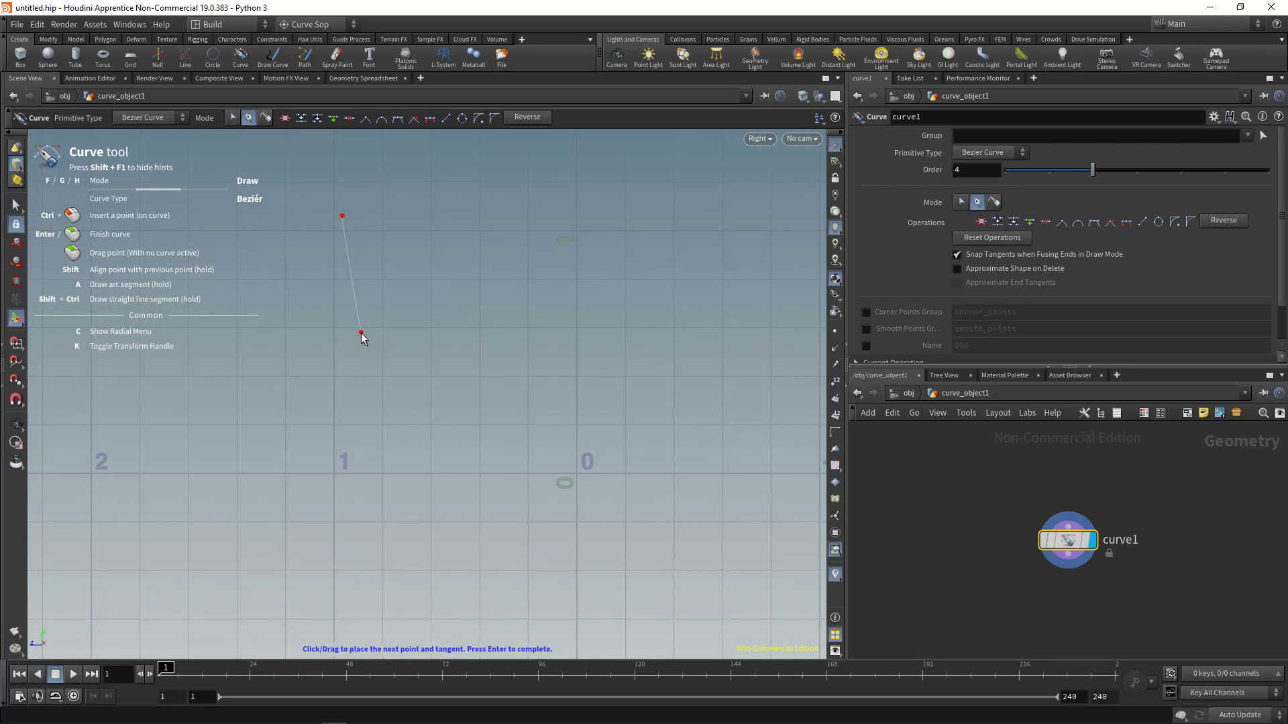
pyautogui.moveTo(425, 427); pyautogui.dragTo(528, 471)
# Step: Turn on grid snapping, end the curve at the origin with a nearly horizontal tangent, and finish it
pyautogui.keyDown('alt'); pyautogui.moveTo(512, 495); pyautogui.dragTo(753, 530, button='right'); pyautogui.keyUp('alt')
pyautogui.keyDown('alt'); pyautogui.moveTo(587, 483); pyautogui.dragTo(503, 483, button='middle'); pyautogui.keyUp('alt')
pyautogui.keyDown('alt'); pyautogui.moveTo(475, 482); pyautogui.dragTo(621, 483, button='right'); pyautogui.keyUp('alt')
pyautogui.keyDown('alt'); pyautogui.moveTo(519, 463); pyautogui.dragTo(441, 473, button='middle'); pyautogui.keyUp('alt')
pyautogui.keyDown('alt'); pyautogui.moveTo(453, 490); pyautogui.dragTo(512, 498, button='right'); pyautogui.keyUp('alt')
pyautogui.keyDown('alt'); pyautogui.moveTo(467, 483); pyautogui.dragTo(497, 489, button='middle'); pyautogui.keyUp('alt')
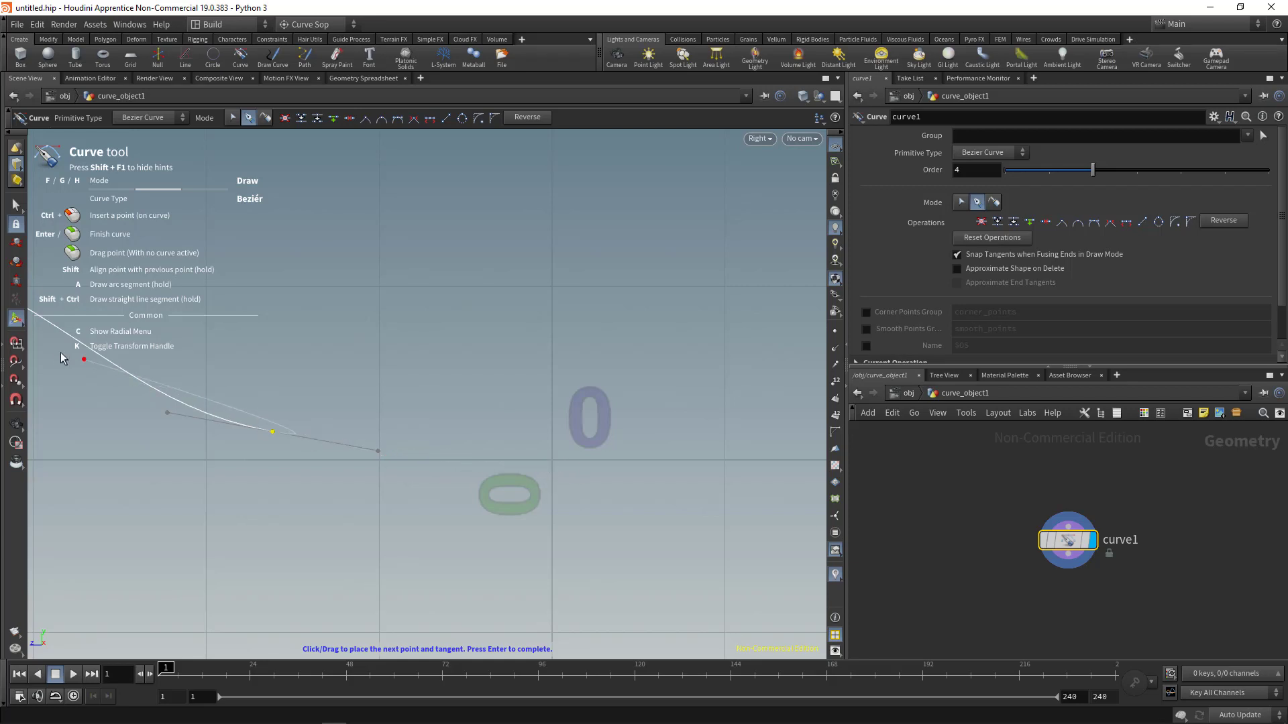
pyautogui.click(15, 348)
pyautogui.moveTo(553, 460); pyautogui.dragTo(630, 463)
pyautogui.press('Return')
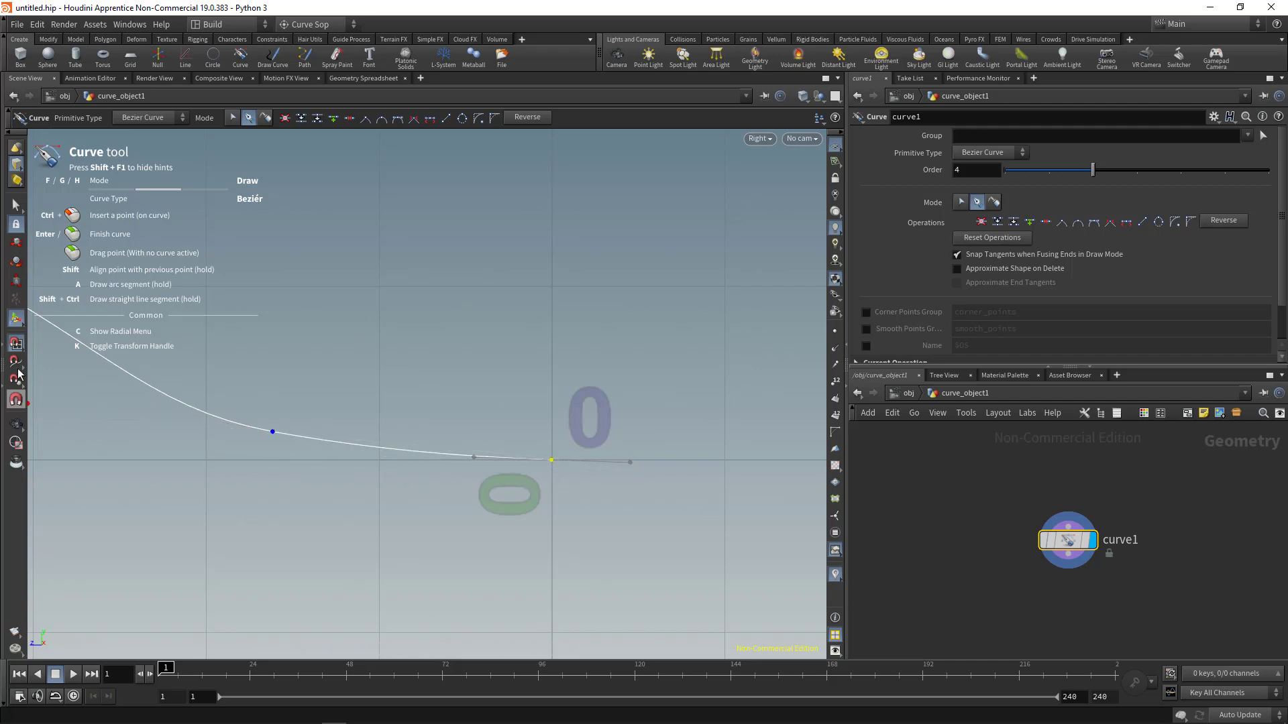
pyautogui.press('Escape')
# Step: In Edit mode, move the curve's middle point slightly outward to smooth the bowl profile
pyautogui.keyDown('alt'); pyautogui.moveTo(628, 355); pyautogui.dragTo(509, 319, button='right'); pyautogui.keyUp('alt')
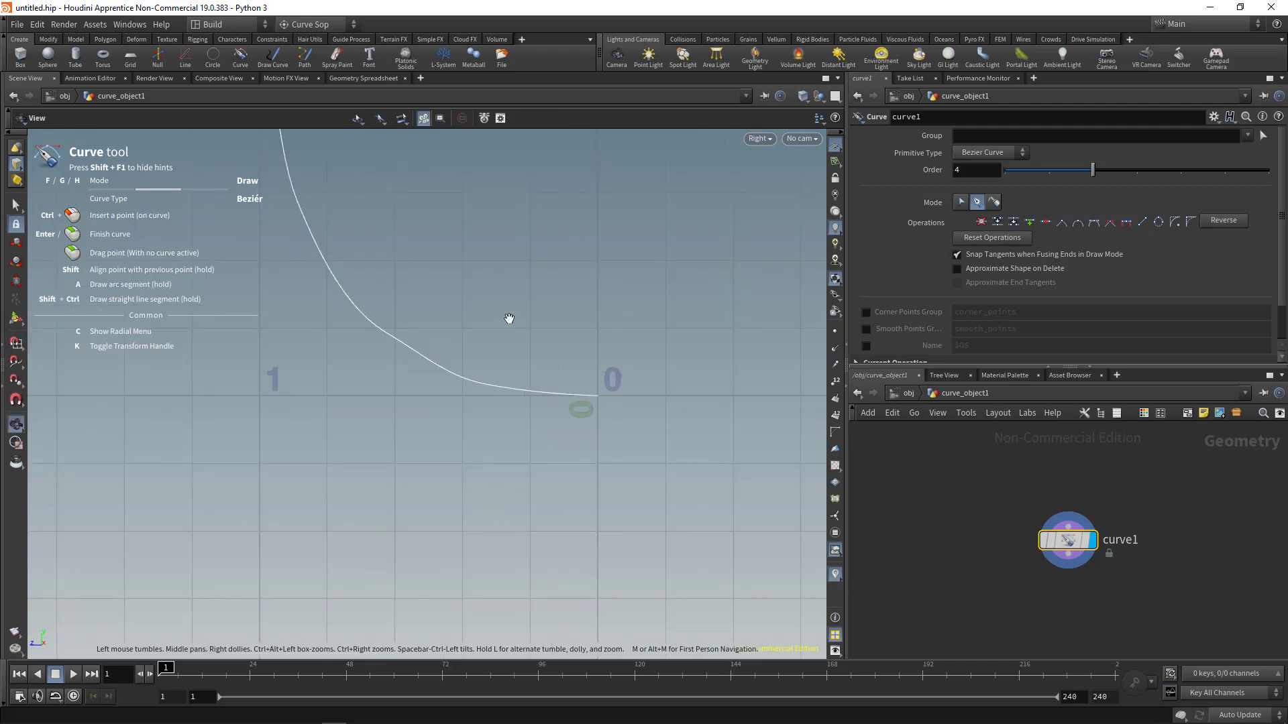
pyautogui.keyDown('alt'); pyautogui.moveTo(509, 319); pyautogui.dragTo(569, 459, button='middle'); pyautogui.keyUp('alt')
pyautogui.keyDown('alt'); pyautogui.moveTo(570, 459); pyautogui.dragTo(401, 434, button='right'); pyautogui.keyUp('alt')
pyautogui.scroll(3, 491, 474)
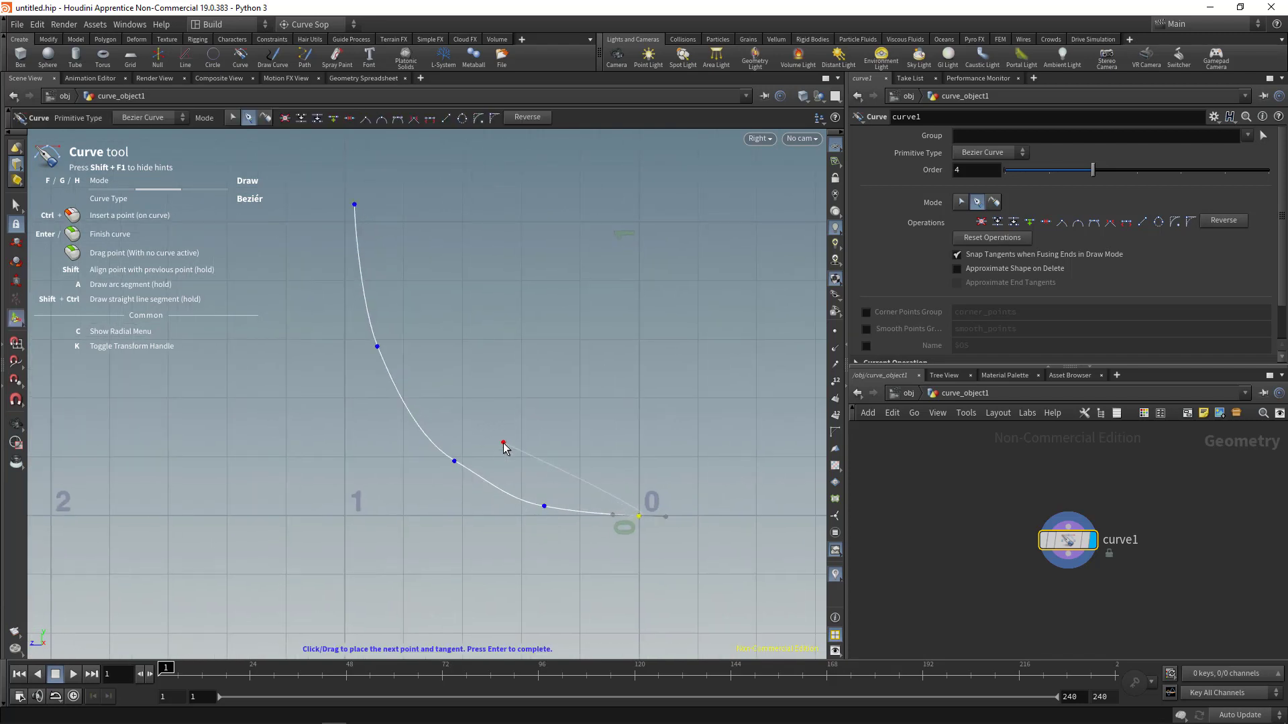
pyautogui.press('f')
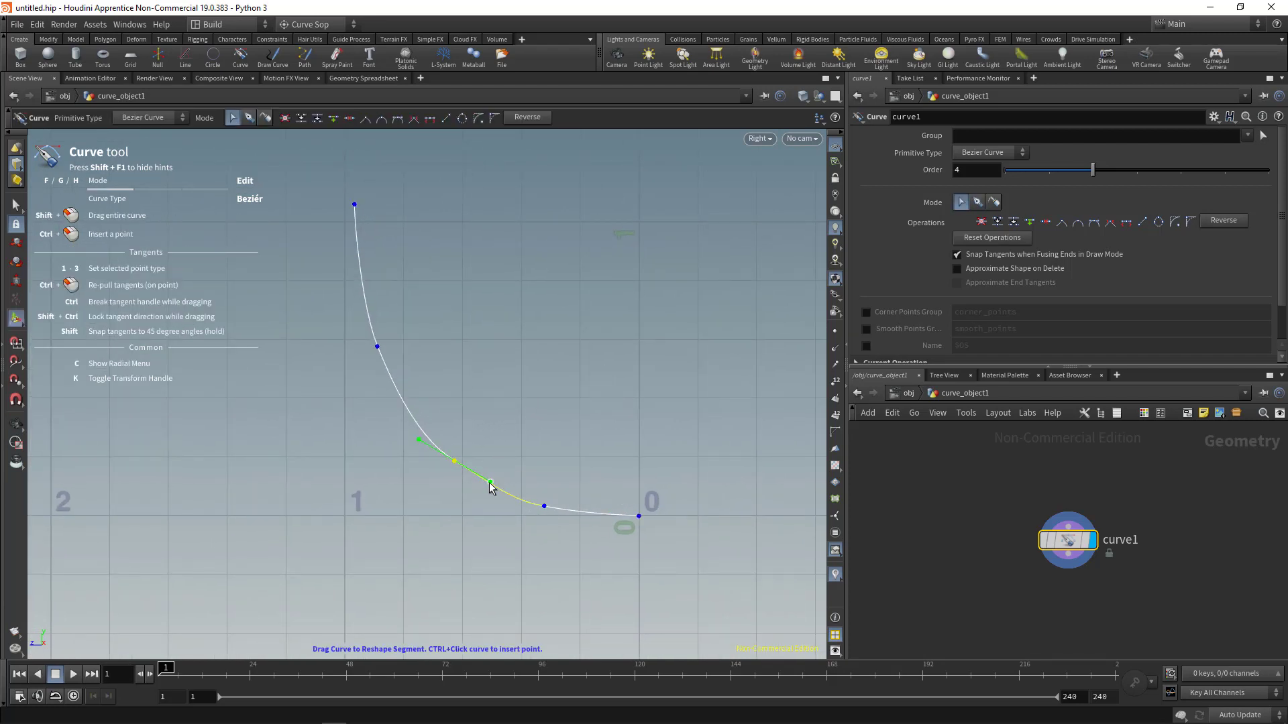
pyautogui.moveTo(451, 462); pyautogui.dragTo(440, 453)
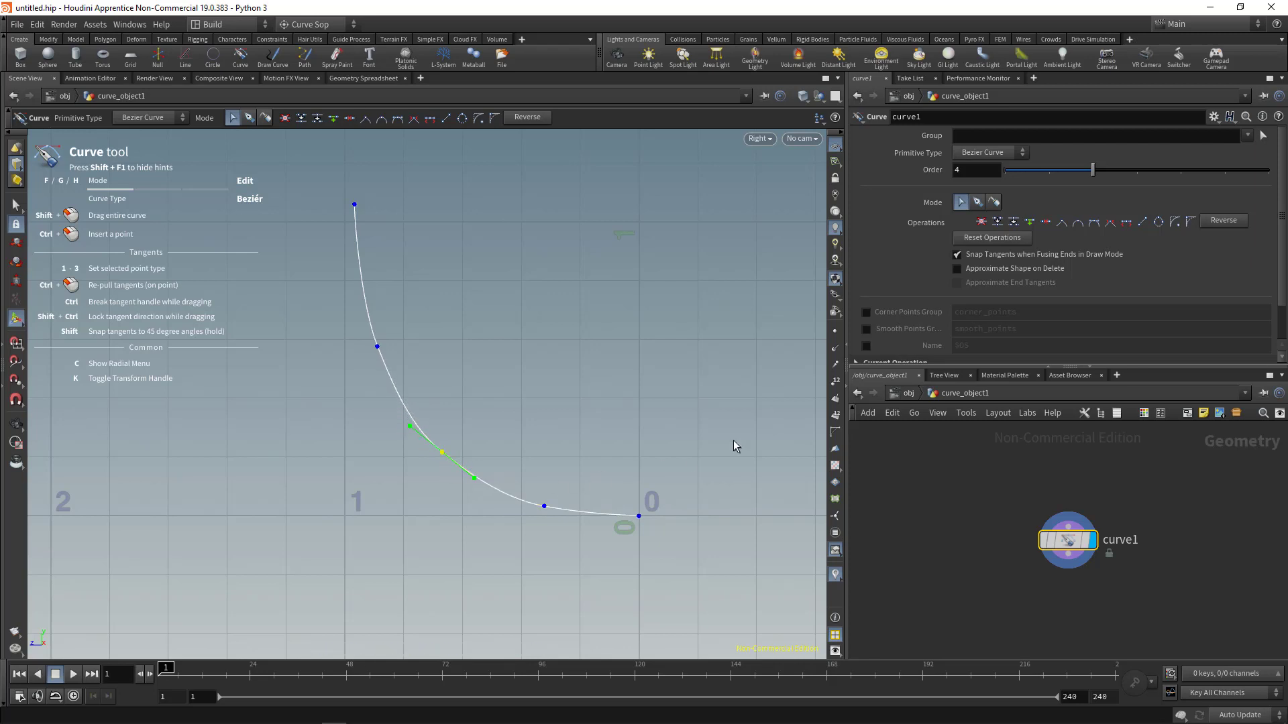
# Step: Examine the profile's shape and the tangents at its inner points by selecting them one after another
pyautogui.keyDown('alt'); pyautogui.moveTo(509, 429); pyautogui.dragTo(483, 394, button='middle'); pyautogui.keyUp('alt')
pyautogui.scroll(2, 481, 395)
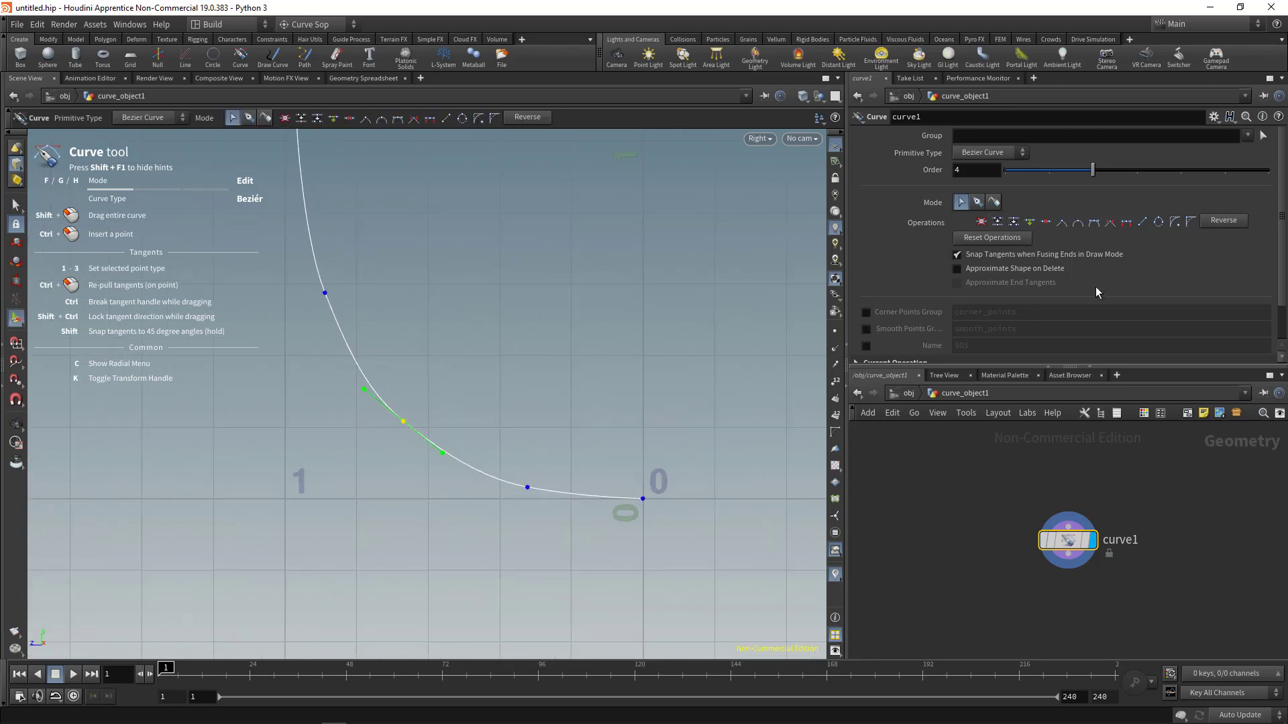
pyautogui.scroll(1, 406, 462)
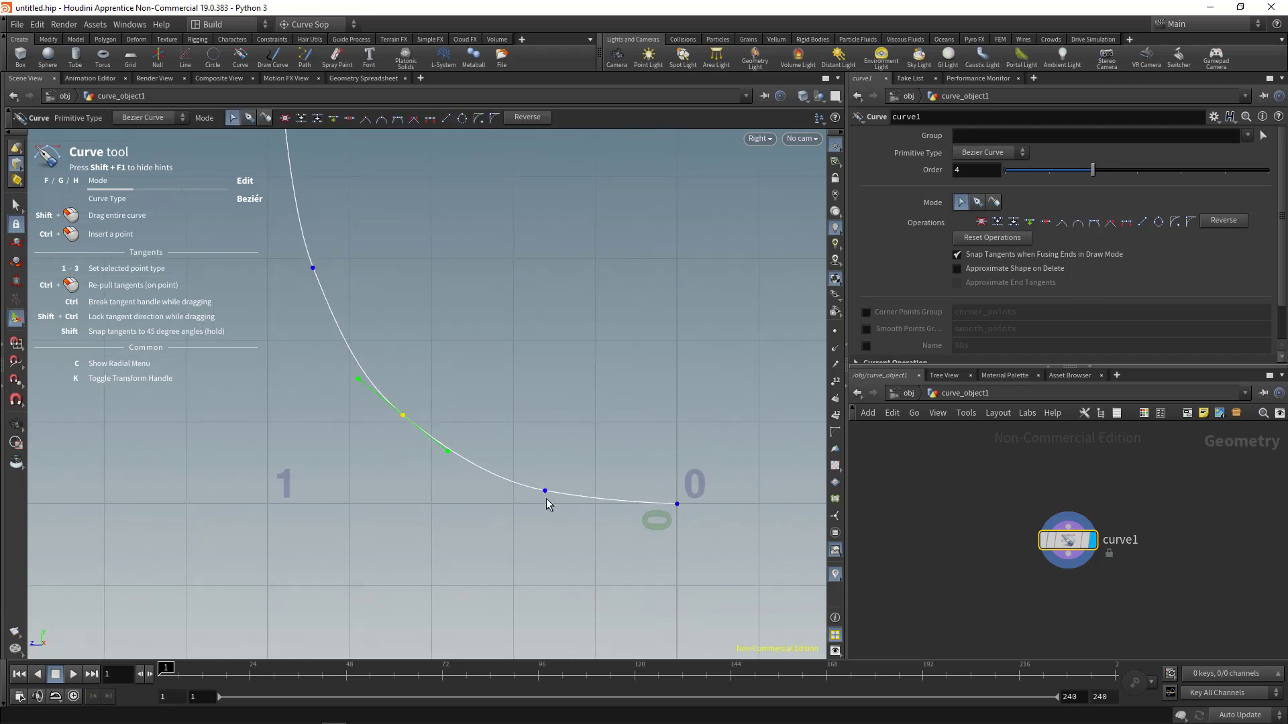
pyautogui.click(545, 493)
pyautogui.moveTo(558, 496); pyautogui.dragTo(500, 509, button='middle')
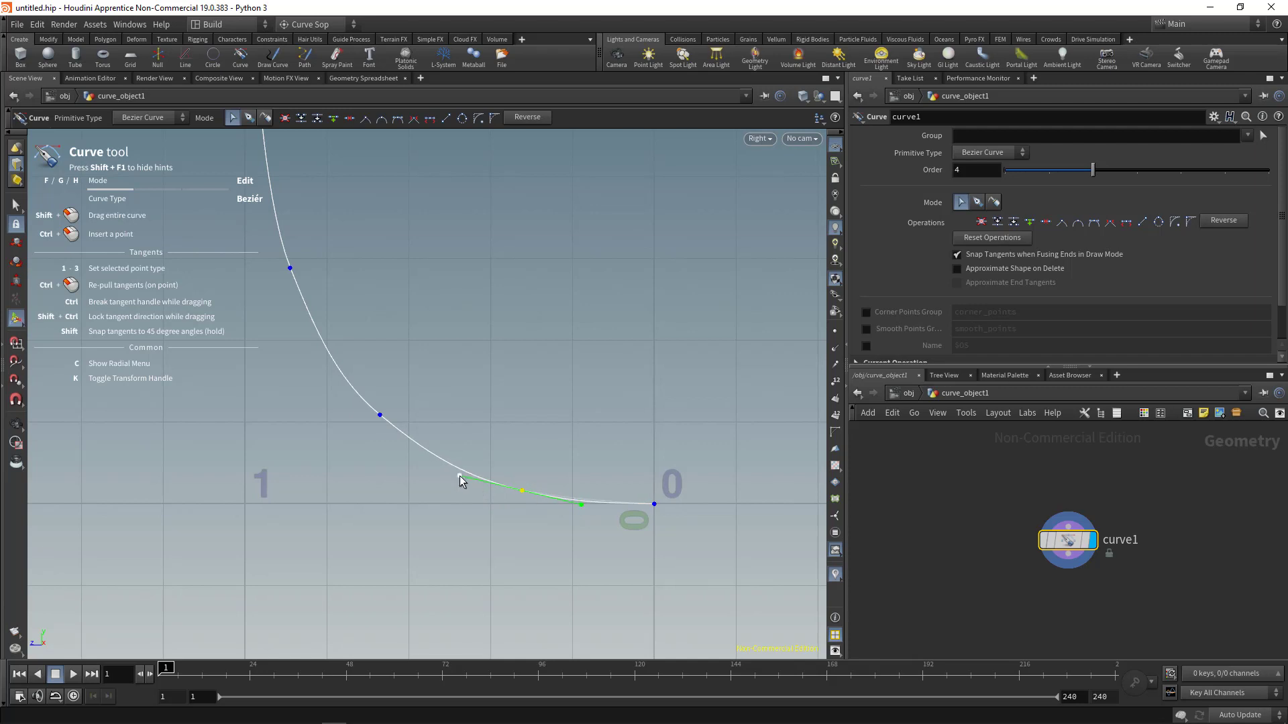
pyautogui.moveTo(460, 474); pyautogui.dragTo(697, 624, button='middle')
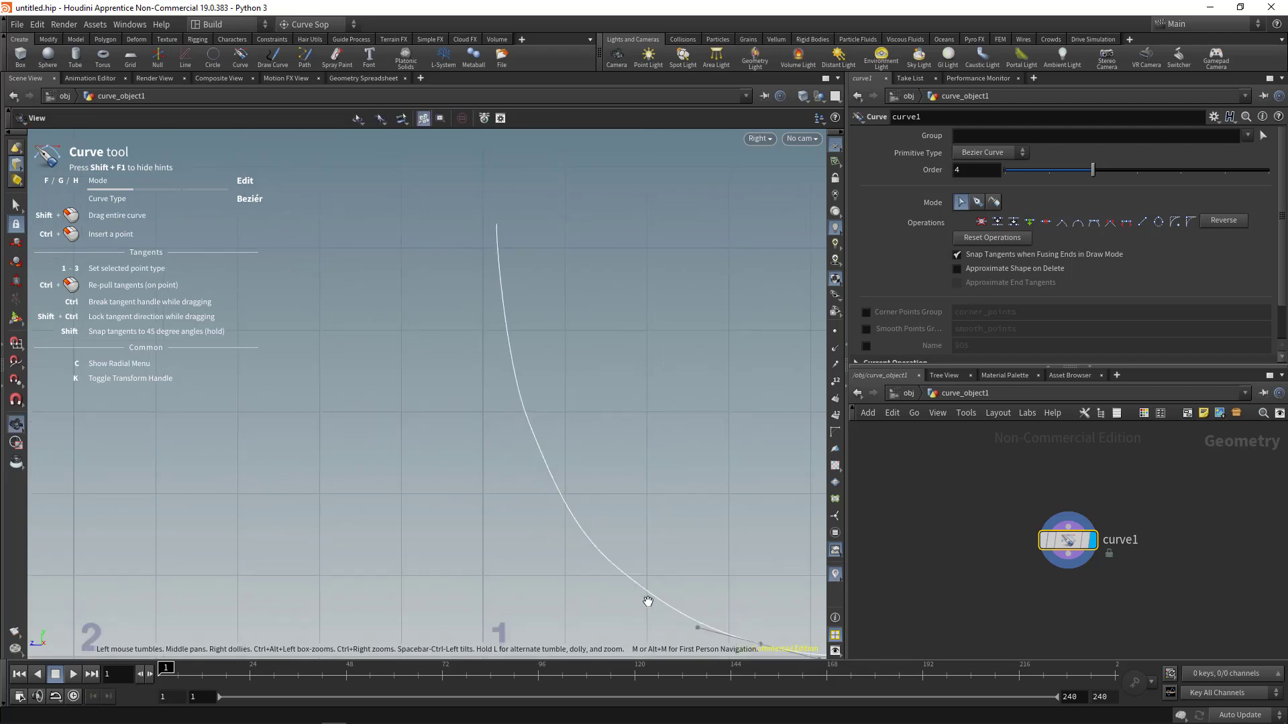
pyautogui.click(528, 422)
pyautogui.keyDown('alt'); pyautogui.moveTo(591, 536); pyautogui.dragTo(466, 423, button='middle'); pyautogui.keyUp('alt')
pyautogui.keyDown('alt'); pyautogui.scroll(-2, 479, 427); pyautogui.keyUp('alt')
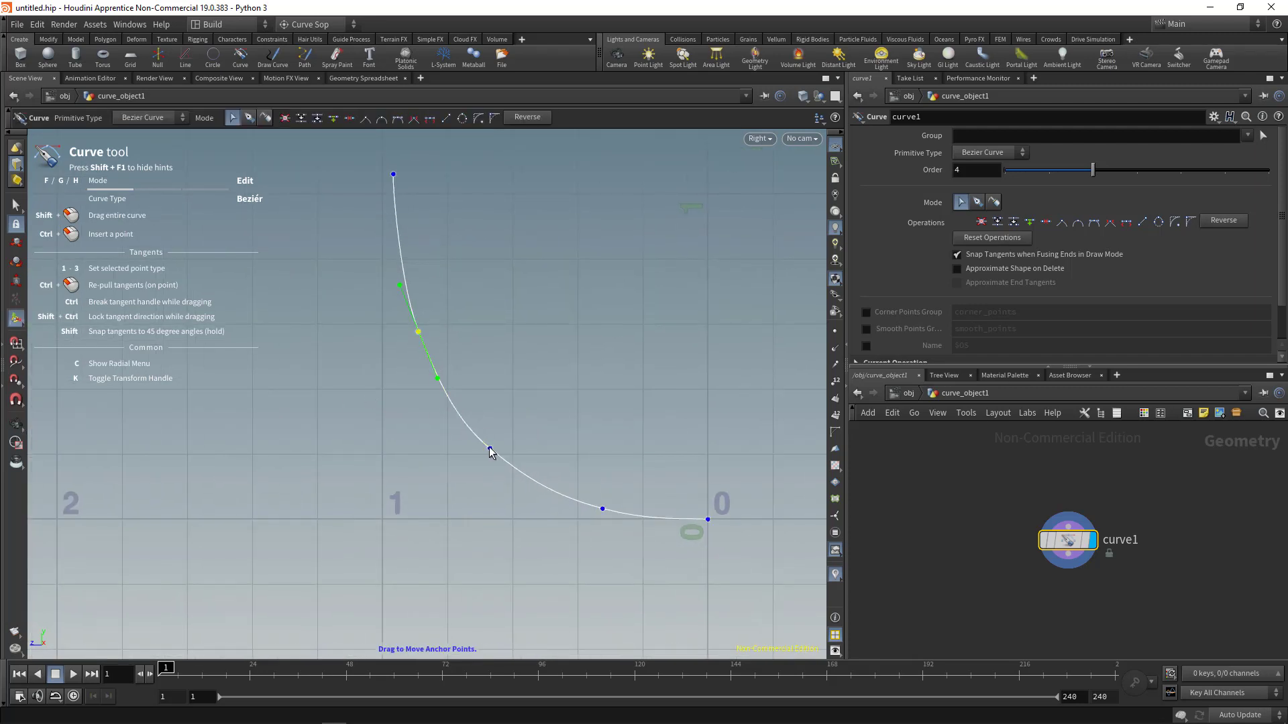
pyautogui.click(490, 448)
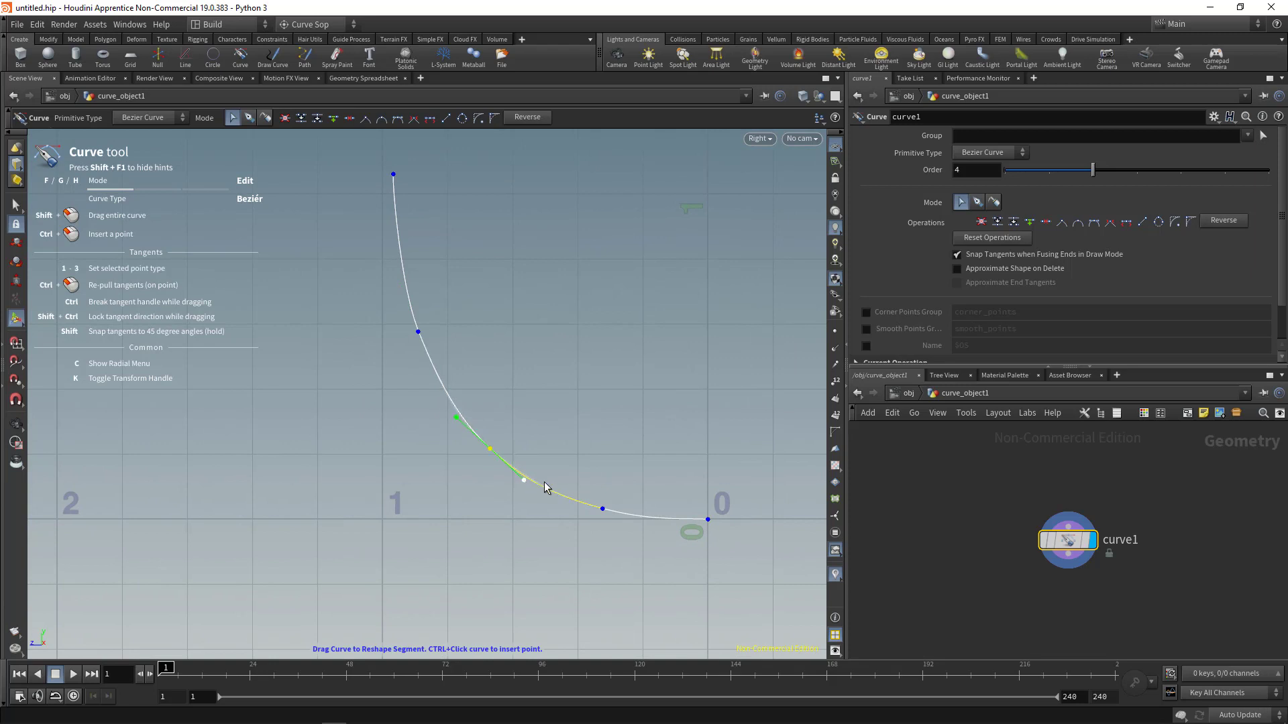
pyautogui.keyDown('alt'); pyautogui.scroll(-4, 543, 477); pyautogui.keyUp('alt')
pyautogui.keyDown('alt'); pyautogui.moveTo(533, 442); pyautogui.dragTo(376, 405, button='middle'); pyautogui.keyUp('alt')
pyautogui.keyDown('alt'); pyautogui.moveTo(403, 411); pyautogui.dragTo(483, 443, button='right'); pyautogui.keyUp('alt')
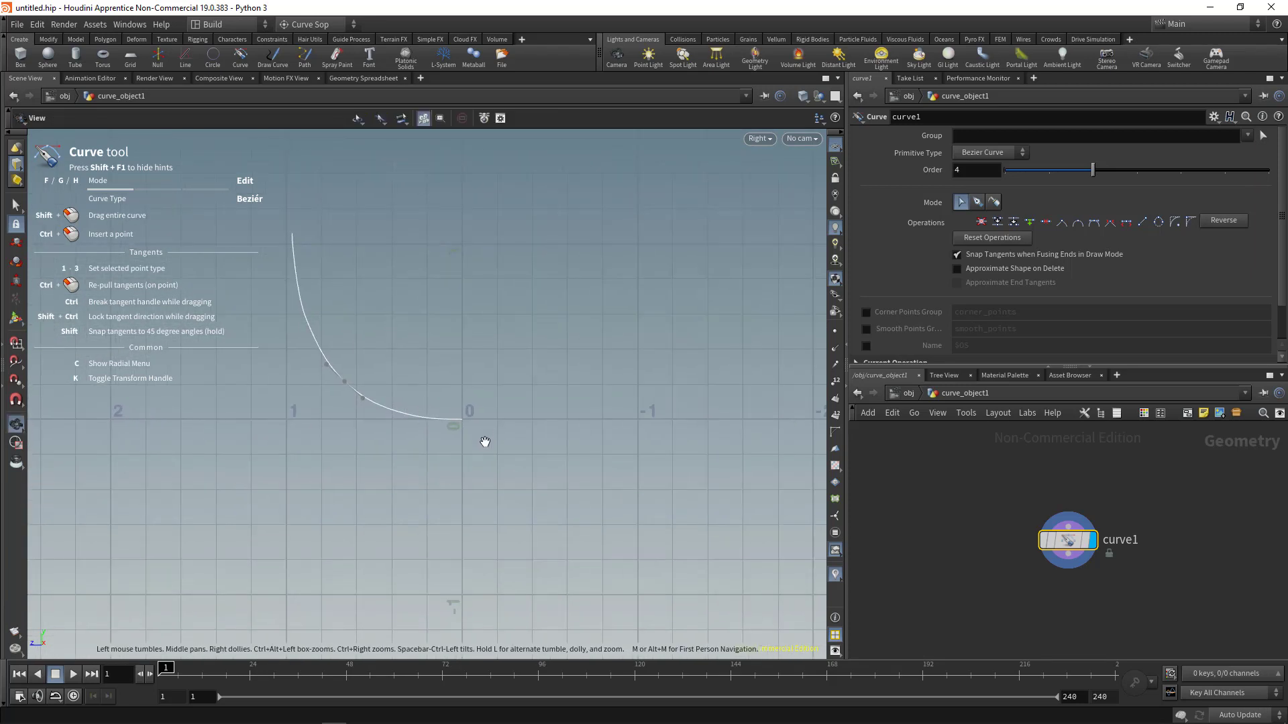
pyautogui.keyDown('alt'); pyautogui.moveTo(483, 442); pyautogui.dragTo(479, 455, button='middle'); pyautogui.keyUp('alt')
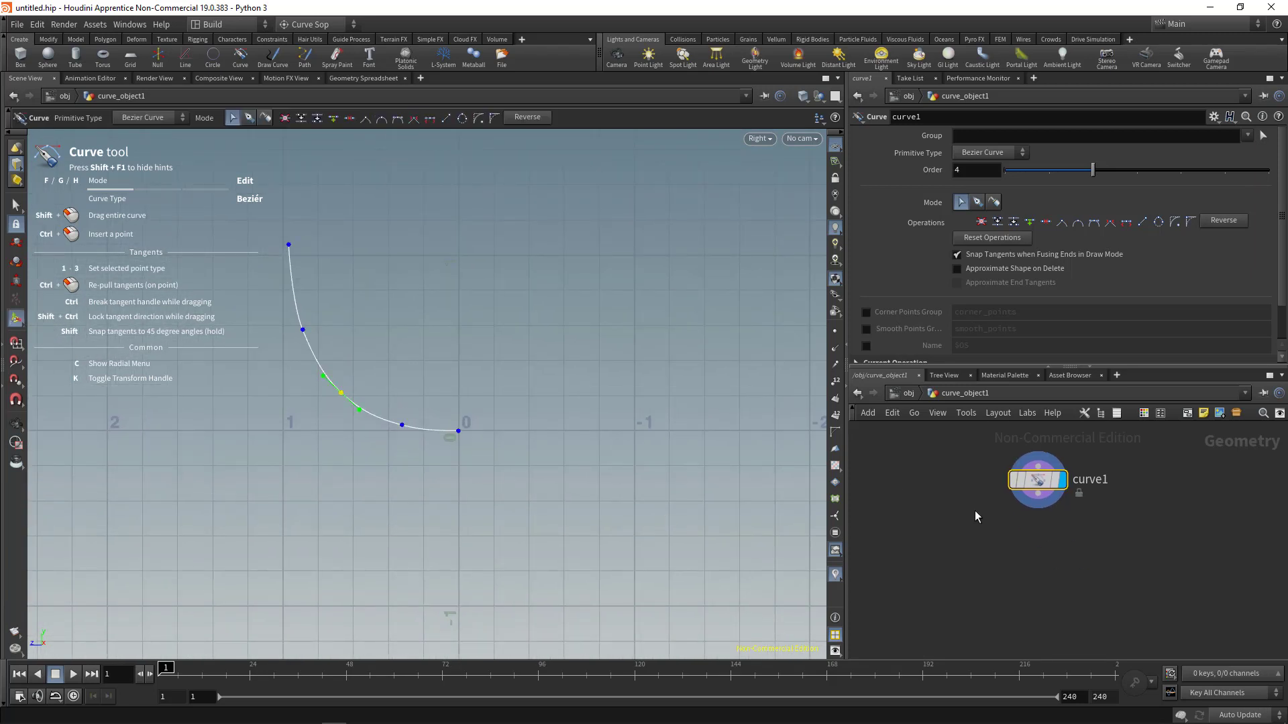
# Step: Add a Revolve node below curve1, connected to its output, and display the revolved surface
pyautogui.press('Tab')
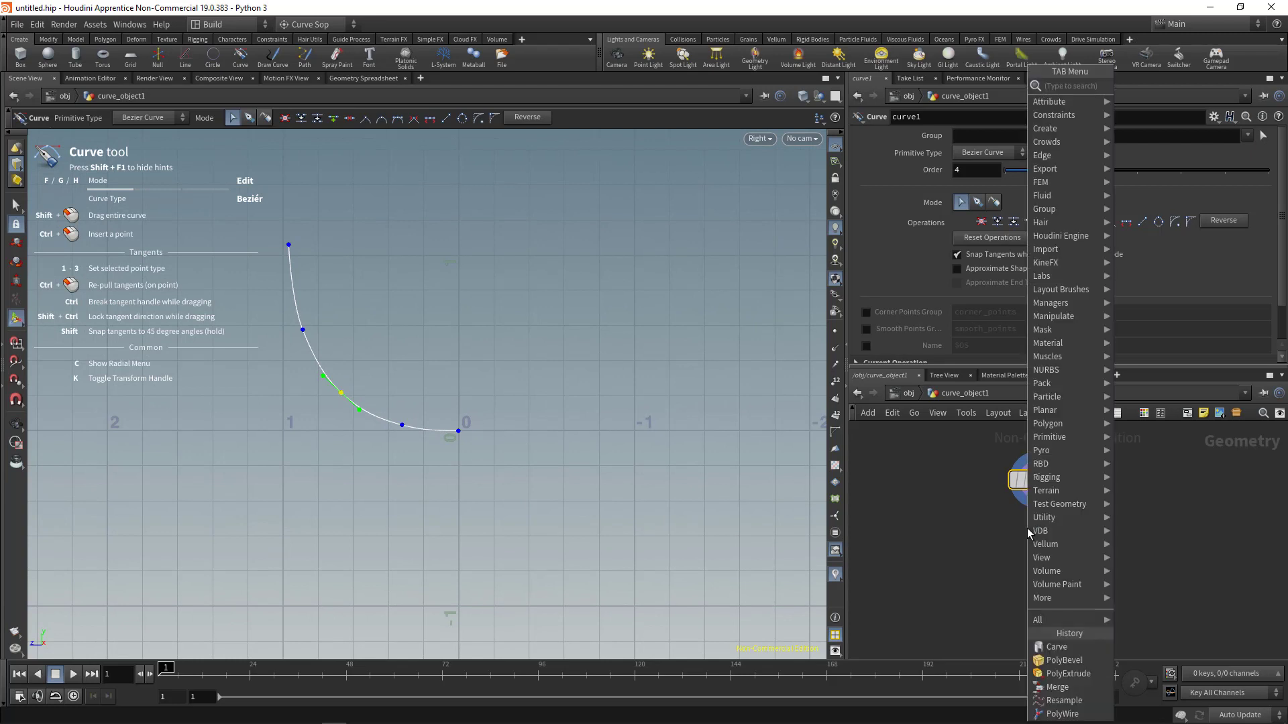
pyautogui.press('Escape')
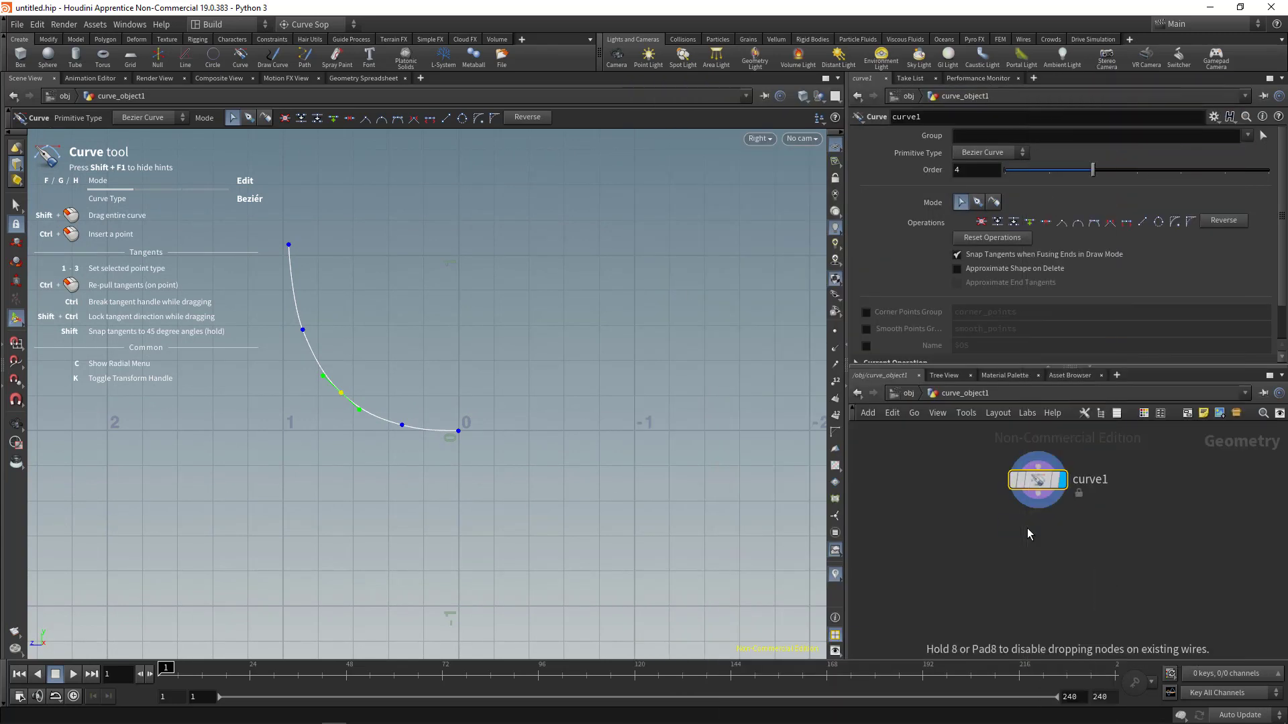
pyautogui.click(1027, 529)
pyautogui.moveTo(1027, 514)
pyautogui.mouseDown()
pyautogui.moveTo(1038, 493)
pyautogui.moveTo(1027, 555)
pyautogui.moveTo(1074, 599)
pyautogui.mouseUp()
pyautogui.click(1052, 558)
# Step: Show the revolved bowl in the perspective view and move the revolve1 node closer beneath curve1
pyautogui.keyDown('alt'); pyautogui.moveTo(599, 391); pyautogui.dragTo(503, 382, button='right'); pyautogui.keyUp('alt')
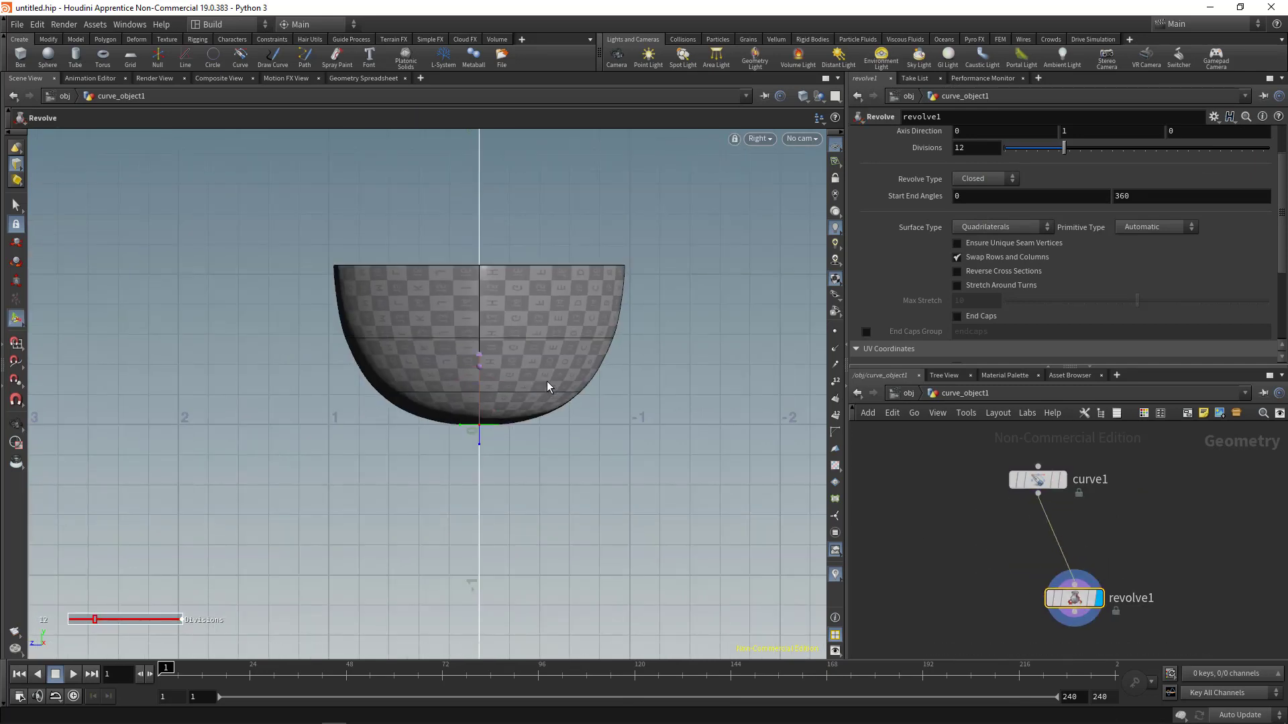
pyautogui.hotkey('space', 'b')
pyautogui.hotkey('space', 'b')
pyautogui.moveTo(612, 281); pyautogui.dragTo(324, 243)
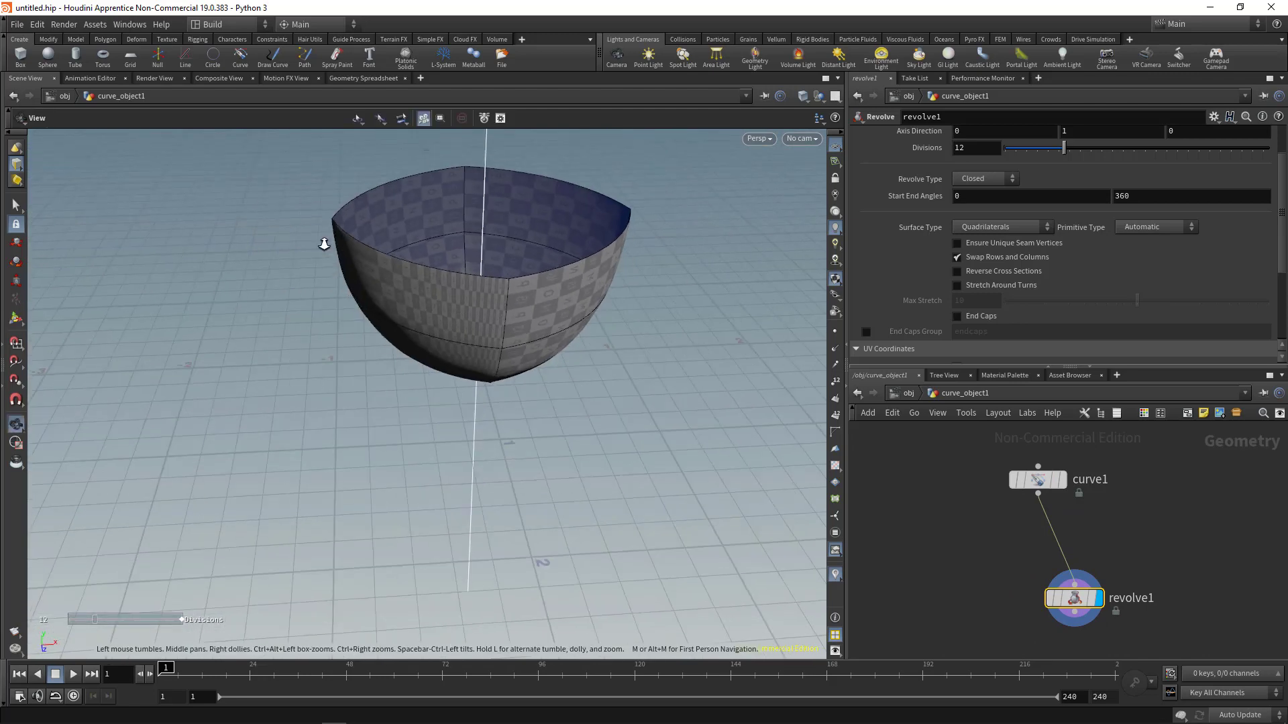
pyautogui.keyDown('alt'); pyautogui.moveTo(493, 331); pyautogui.dragTo(474, 371, button='middle'); pyautogui.keyUp('alt')
pyautogui.keyDown('alt'); pyautogui.moveTo(474, 371); pyautogui.dragTo(458, 398); pyautogui.keyUp('alt')
pyautogui.moveTo(1077, 605)
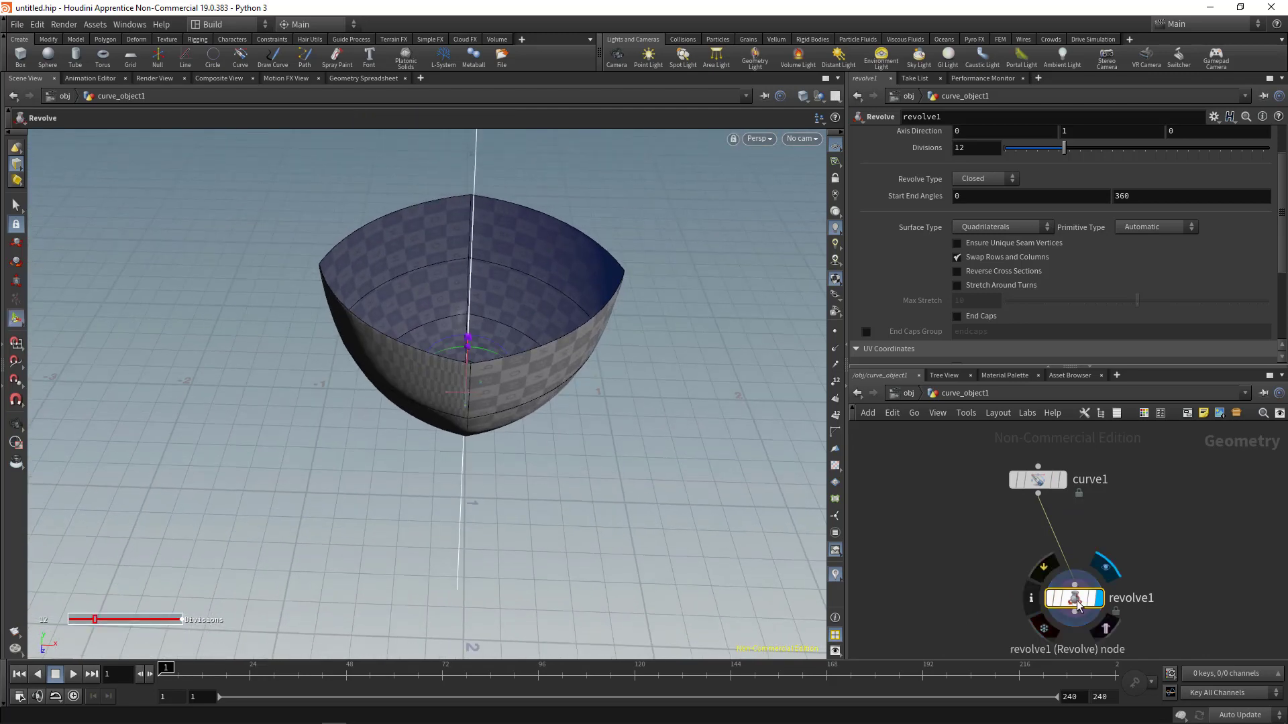
pyautogui.moveTo(1078, 606); pyautogui.dragTo(1049, 561)
# Step: Increase the revolve's Divisions to 39 for a rounder bowl
pyautogui.scroll(2, 887, 291)
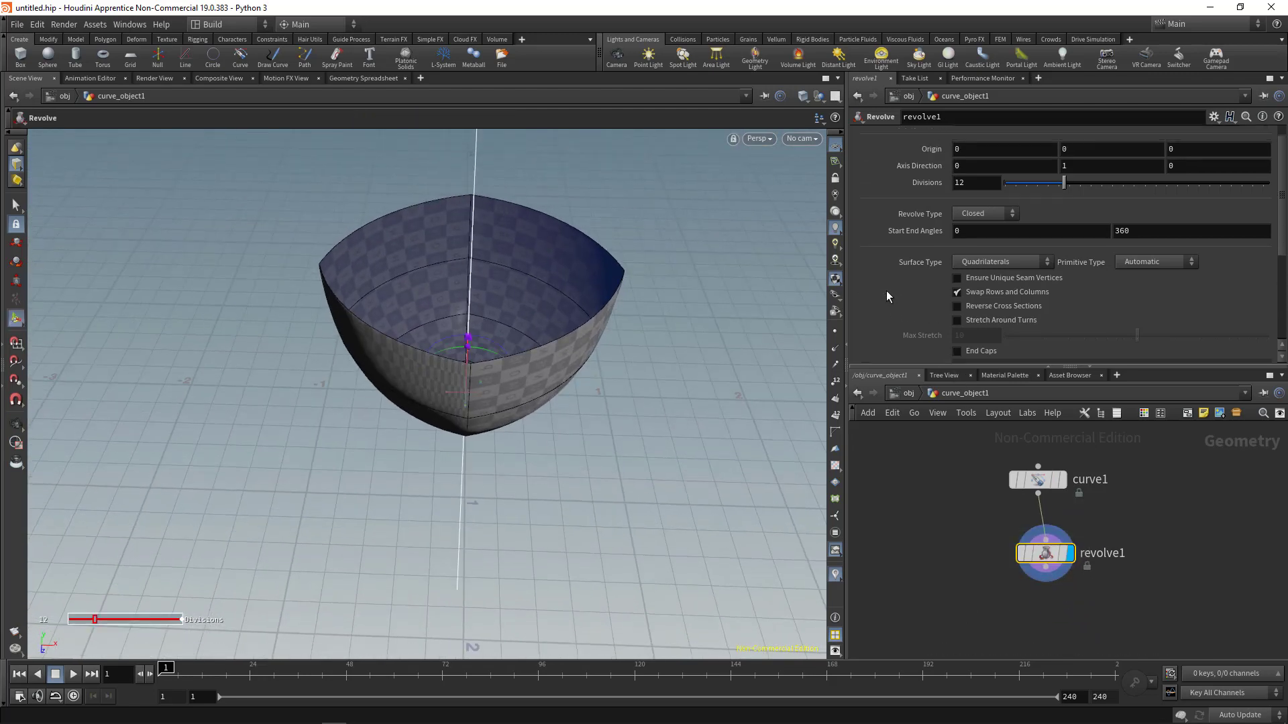
pyautogui.scroll(1, 887, 291)
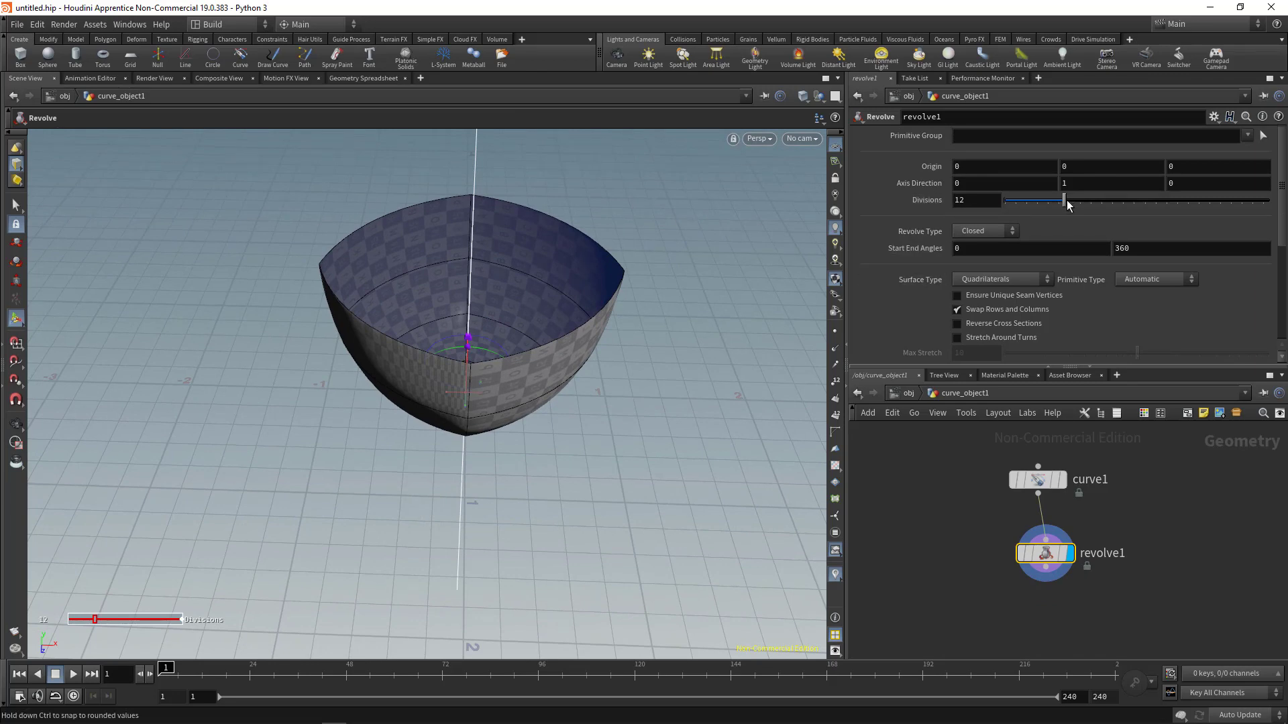
pyautogui.moveTo(1066, 201); pyautogui.dragTo(1193, 219)
pyautogui.press('Escape')
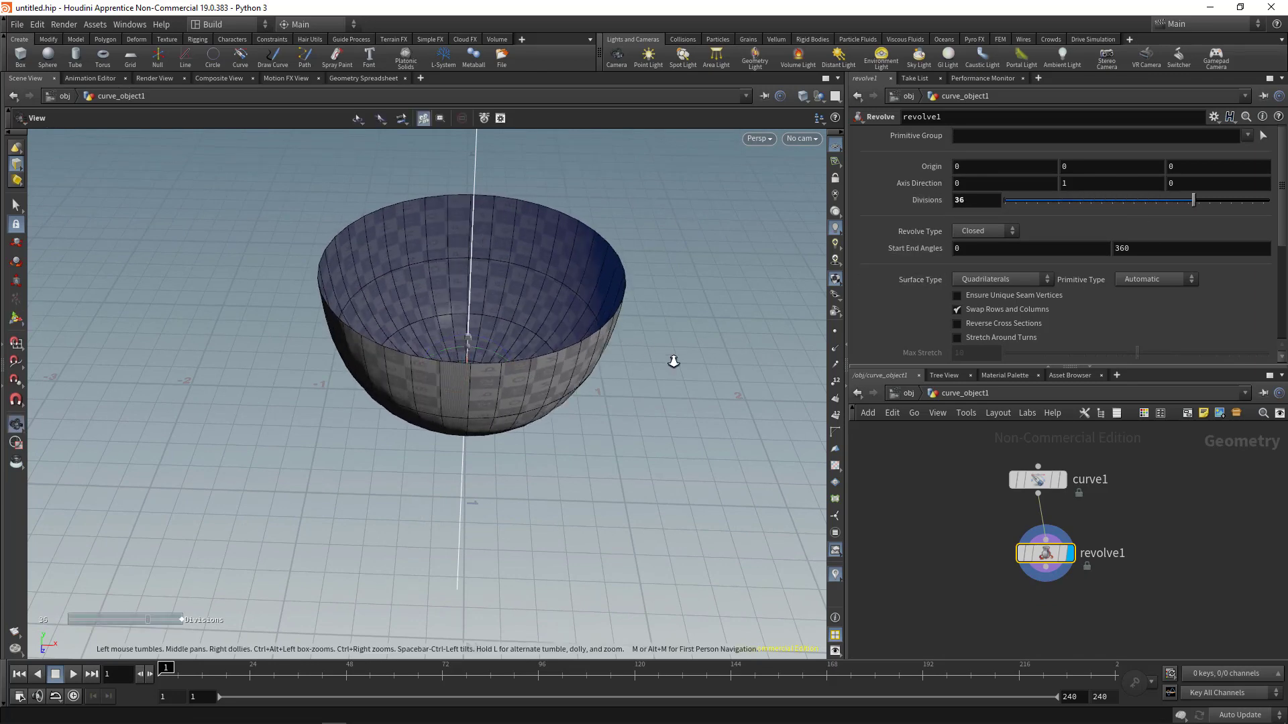
pyautogui.keyDown('alt'); pyautogui.moveTo(674, 362); pyautogui.dragTo(695, 370, button='right'); pyautogui.keyUp('alt')
pyautogui.moveTo(1193, 200); pyautogui.dragTo(1209, 199)
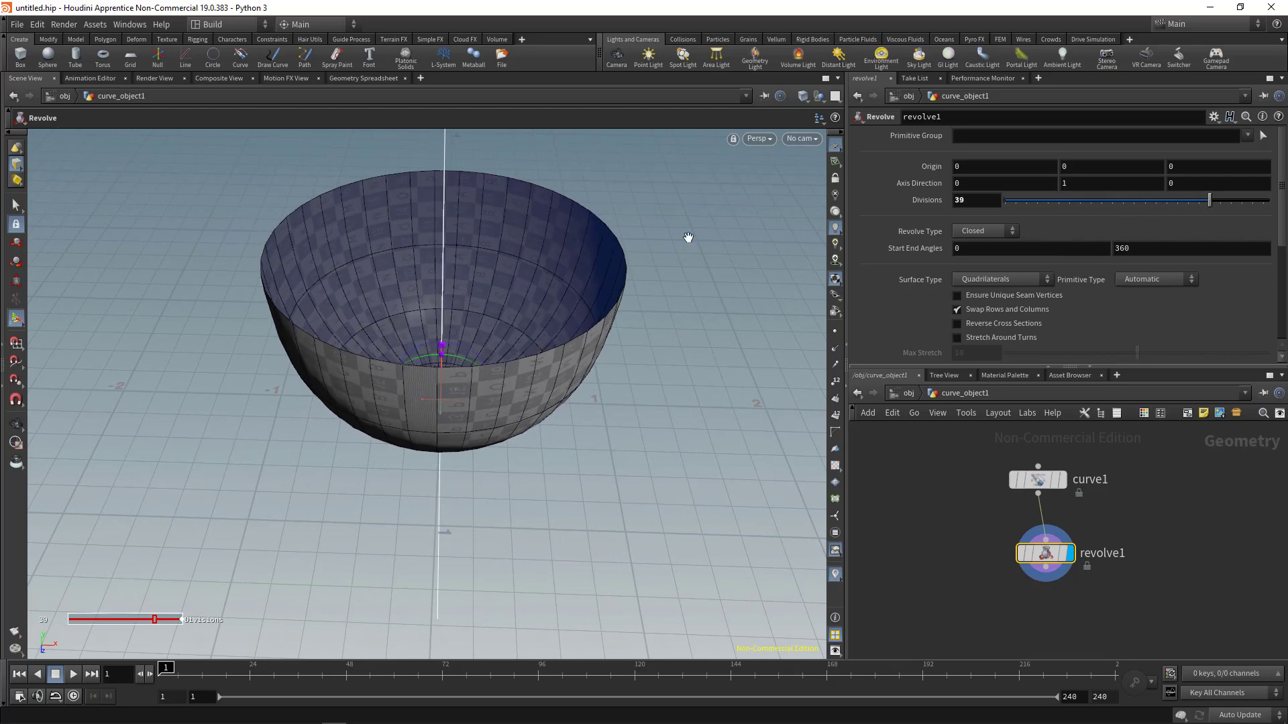
pyautogui.moveTo(688, 236); pyautogui.dragTo(569, 319)
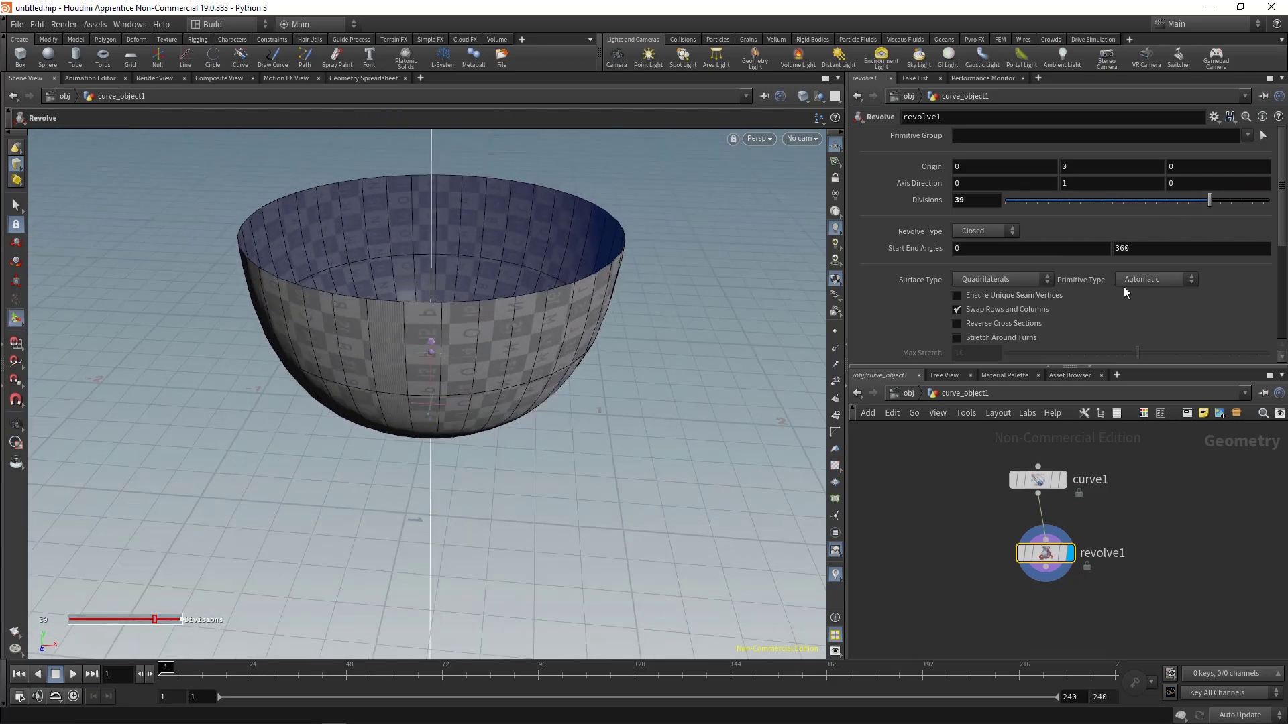
# Step: Set the revolve's Primitive Type to NURBS Surface and align its node straight below curve1
pyautogui.click(1160, 280)
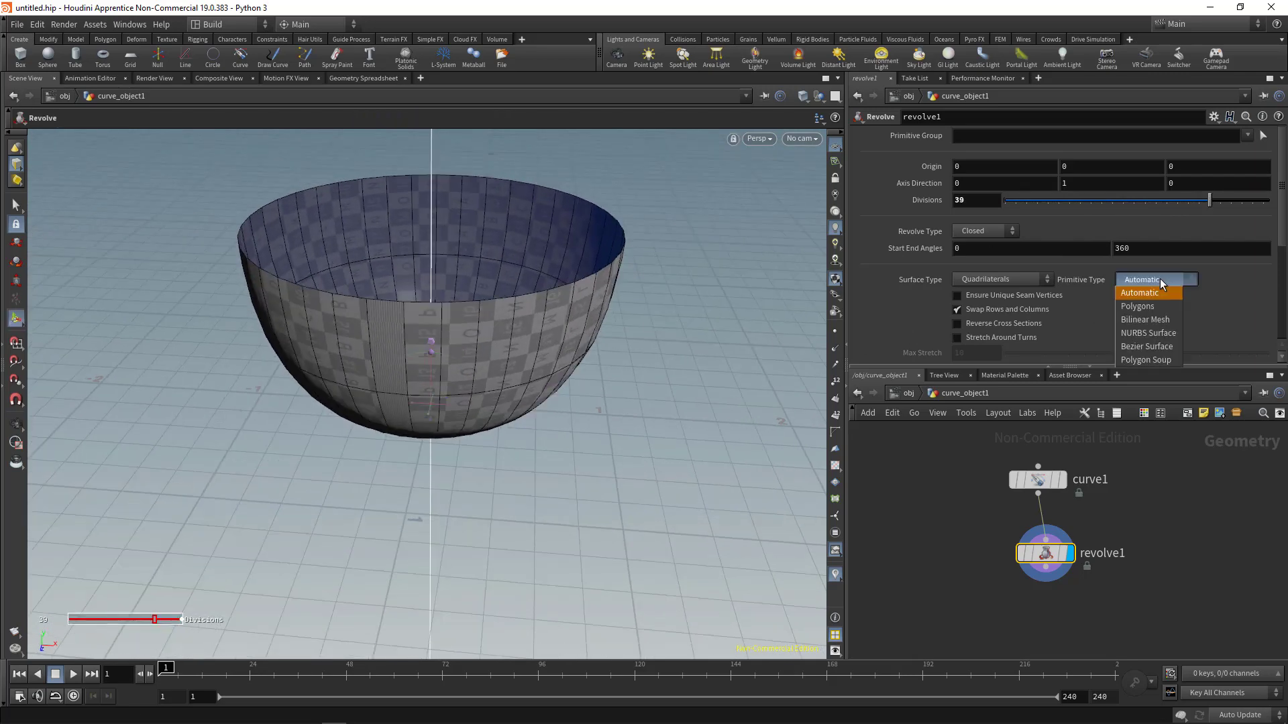
pyautogui.click(1149, 333)
pyautogui.press('Escape')
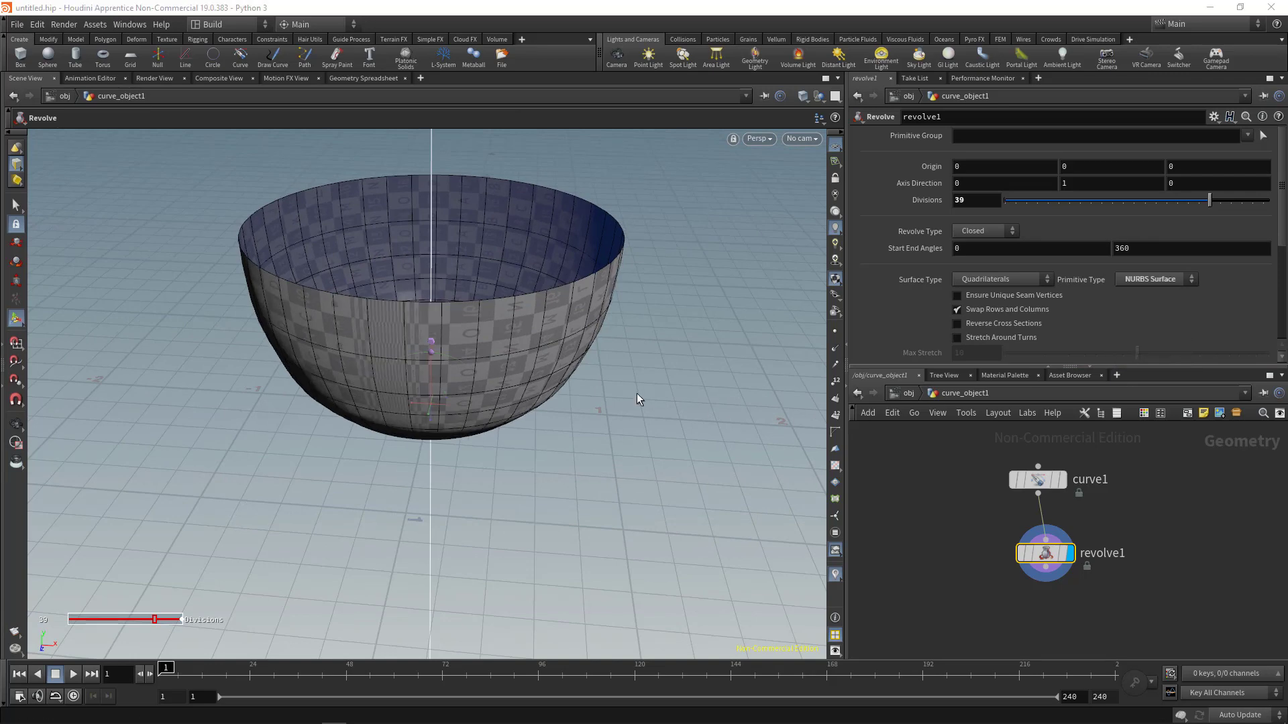
pyautogui.moveTo(637, 393); pyautogui.dragTo(518, 355)
pyautogui.press('Return')
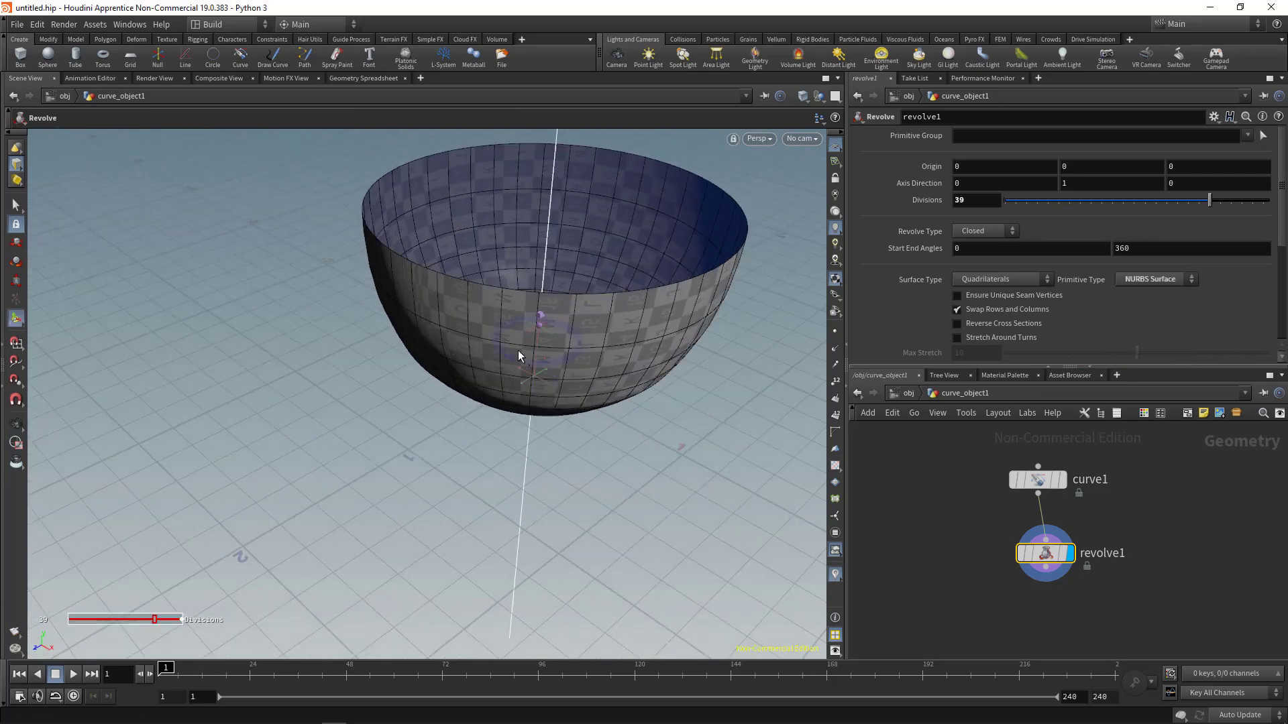
pyautogui.keyDown('alt'); pyautogui.moveTo(571, 352); pyautogui.dragTo(477, 379, button='middle'); pyautogui.keyUp('alt')
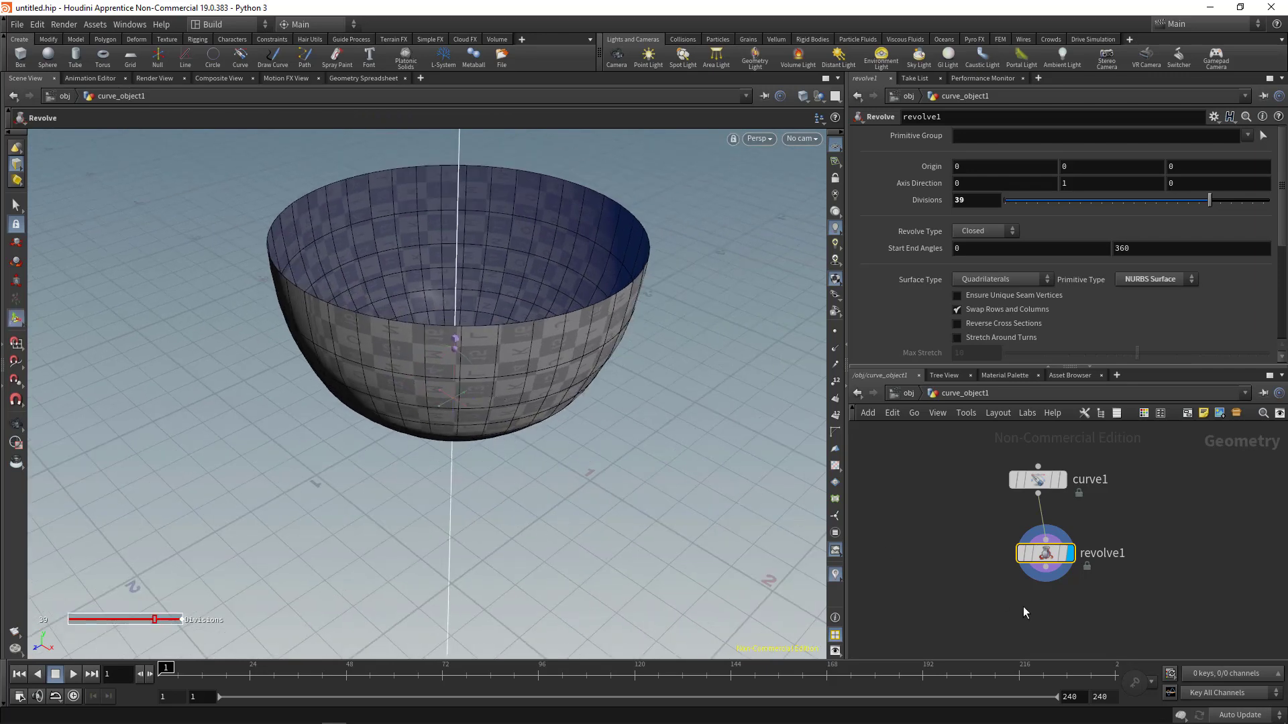
pyautogui.moveTo(1046, 554)
pyautogui.mouseDown()
pyautogui.moveTo(1030, 549)
pyautogui.moveTo(1038, 574)
pyautogui.mouseUp()
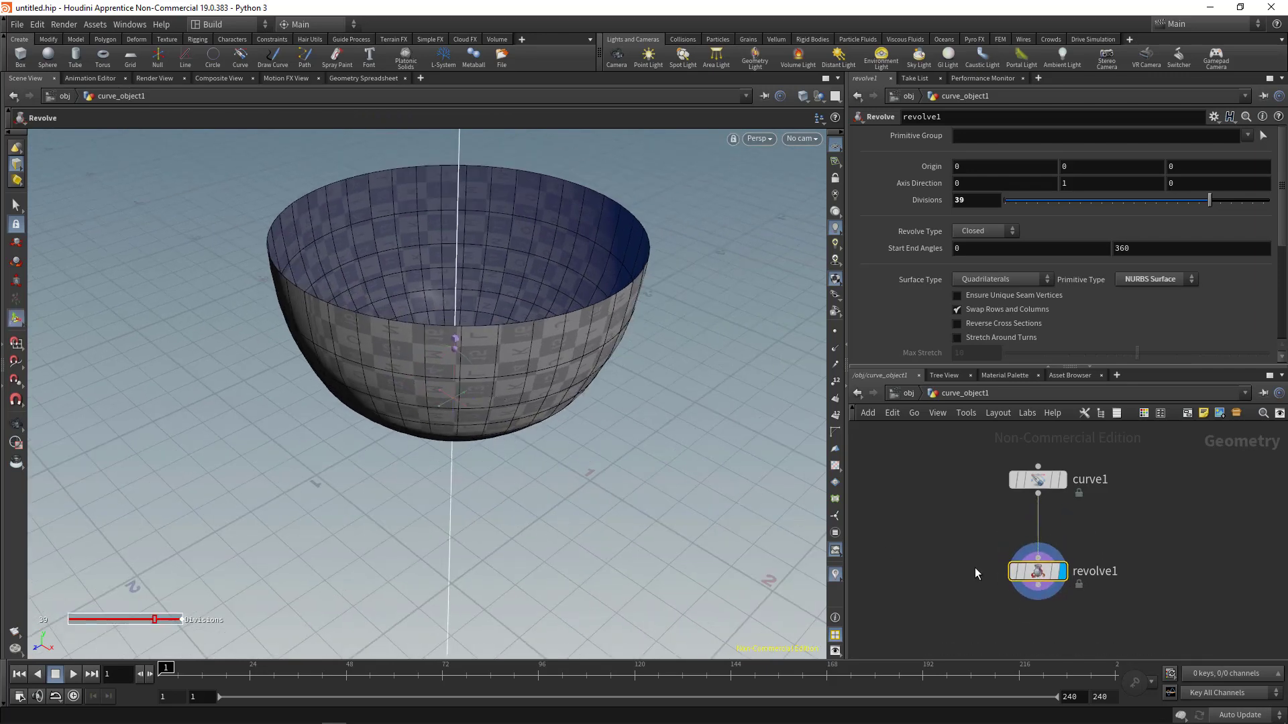
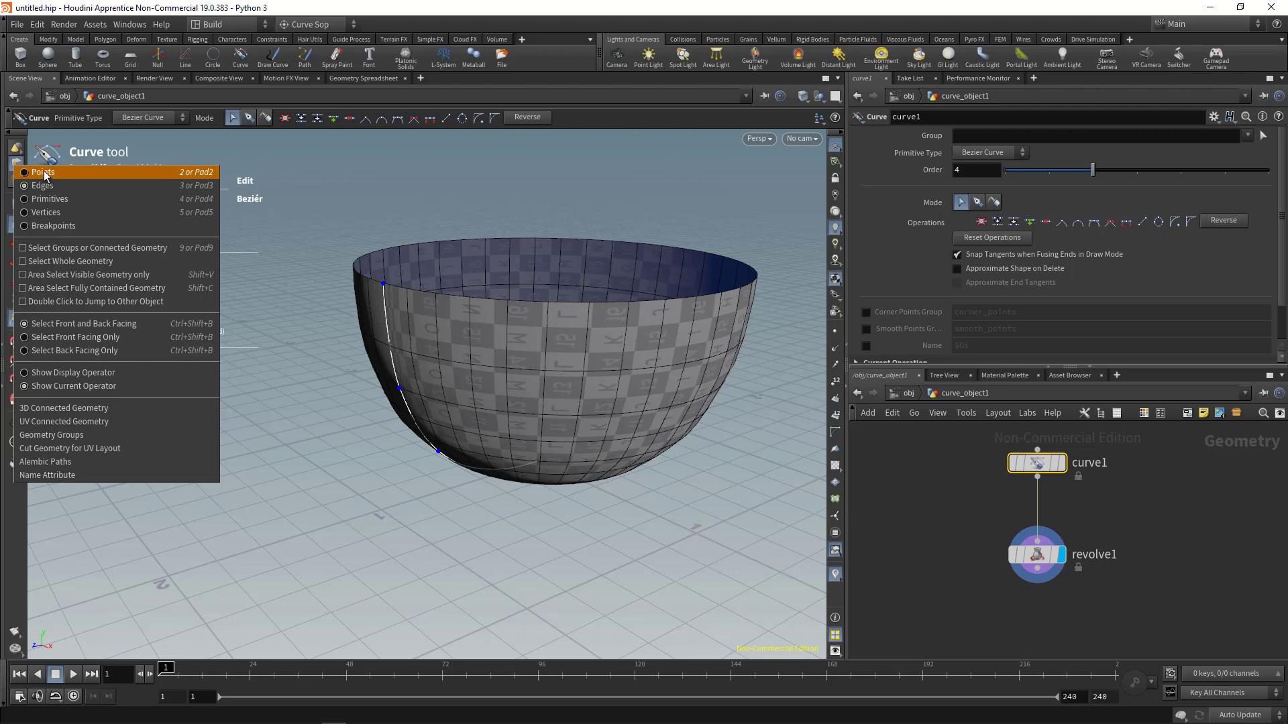
# Step: Set the selection mode to Points, display curve1 alone and select its anchor point below the rim
pyautogui.click(45, 174)
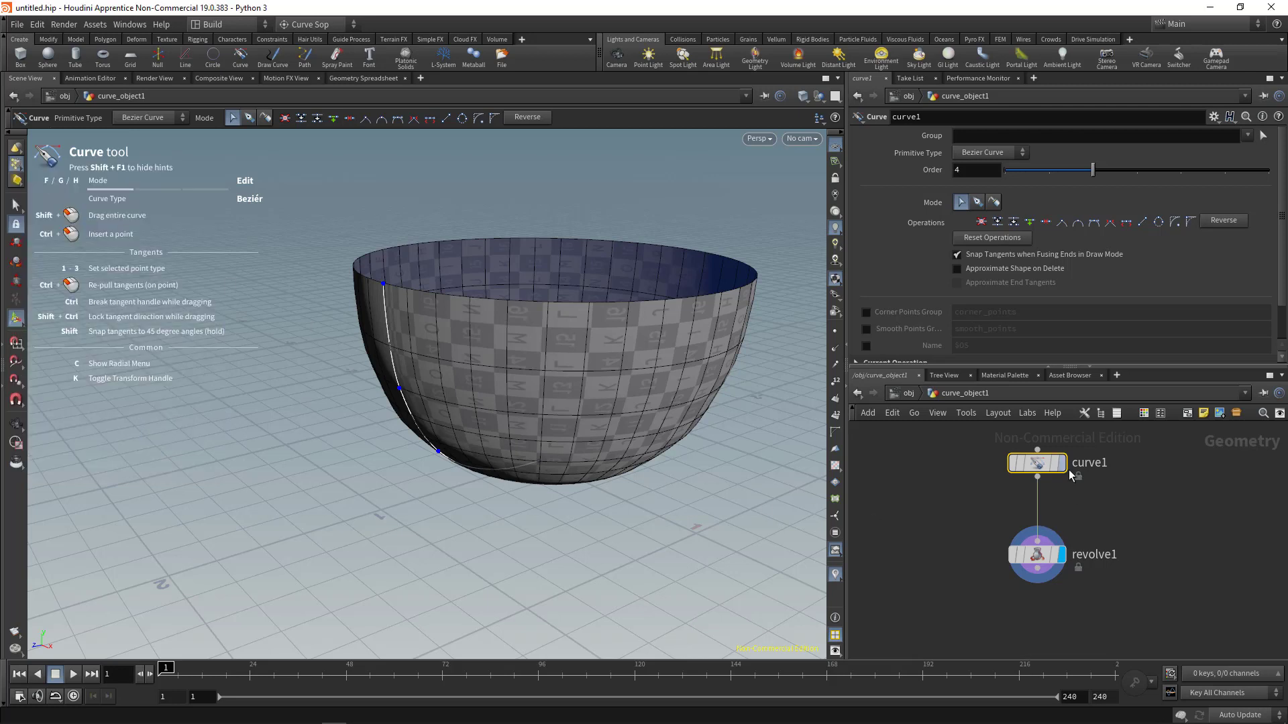
pyautogui.click(1064, 467)
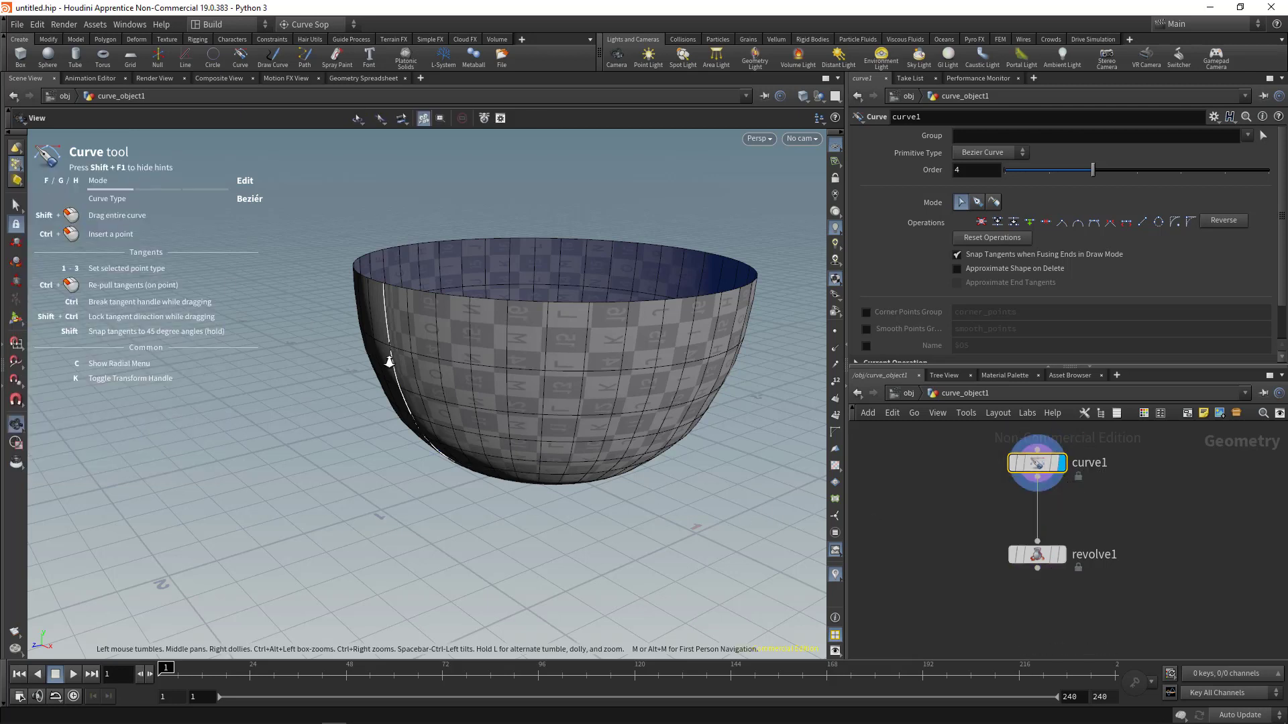
pyautogui.keyDown('alt'); pyautogui.moveTo(372, 355); pyautogui.dragTo(403, 395, button='right'); pyautogui.keyUp('alt')
pyautogui.click(406, 398)
pyautogui.keyDown('alt'); pyautogui.moveTo(439, 447); pyautogui.dragTo(404, 448); pyautogui.keyUp('alt')
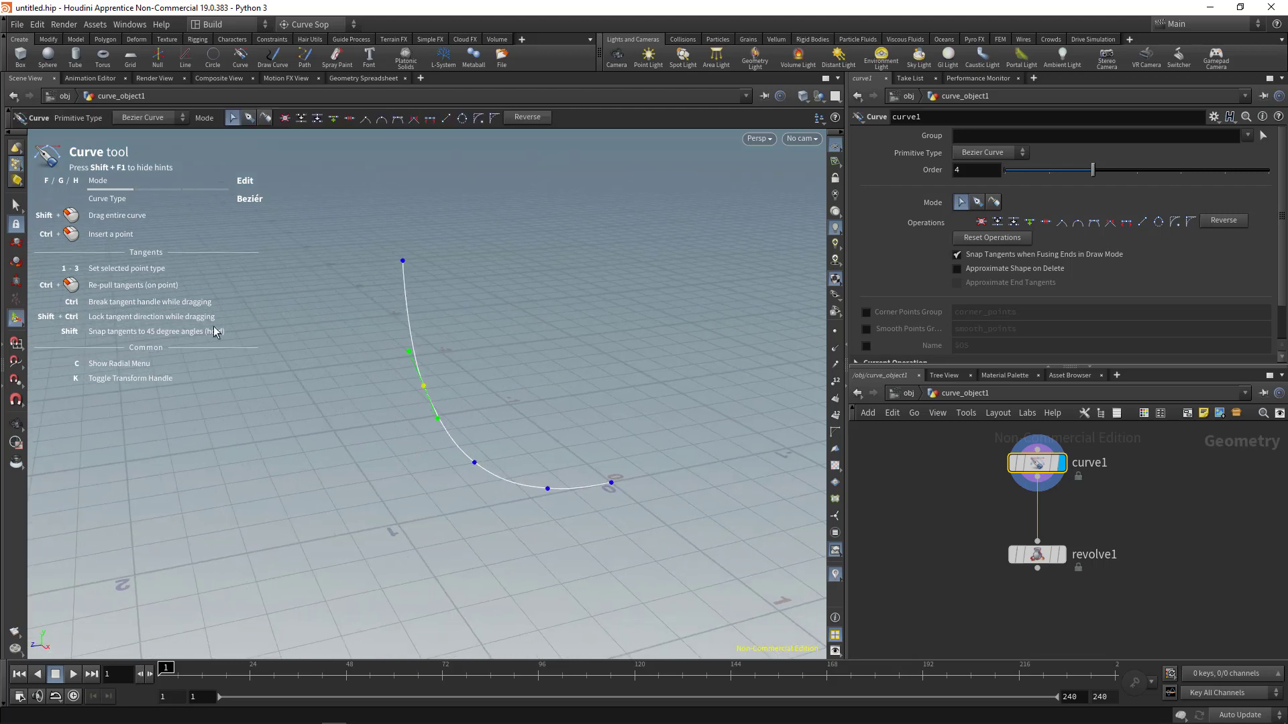
# Step: Try to move the curve's anchor point below the rim outward with a transform tool, using an Edit node
pyautogui.click(17, 259)
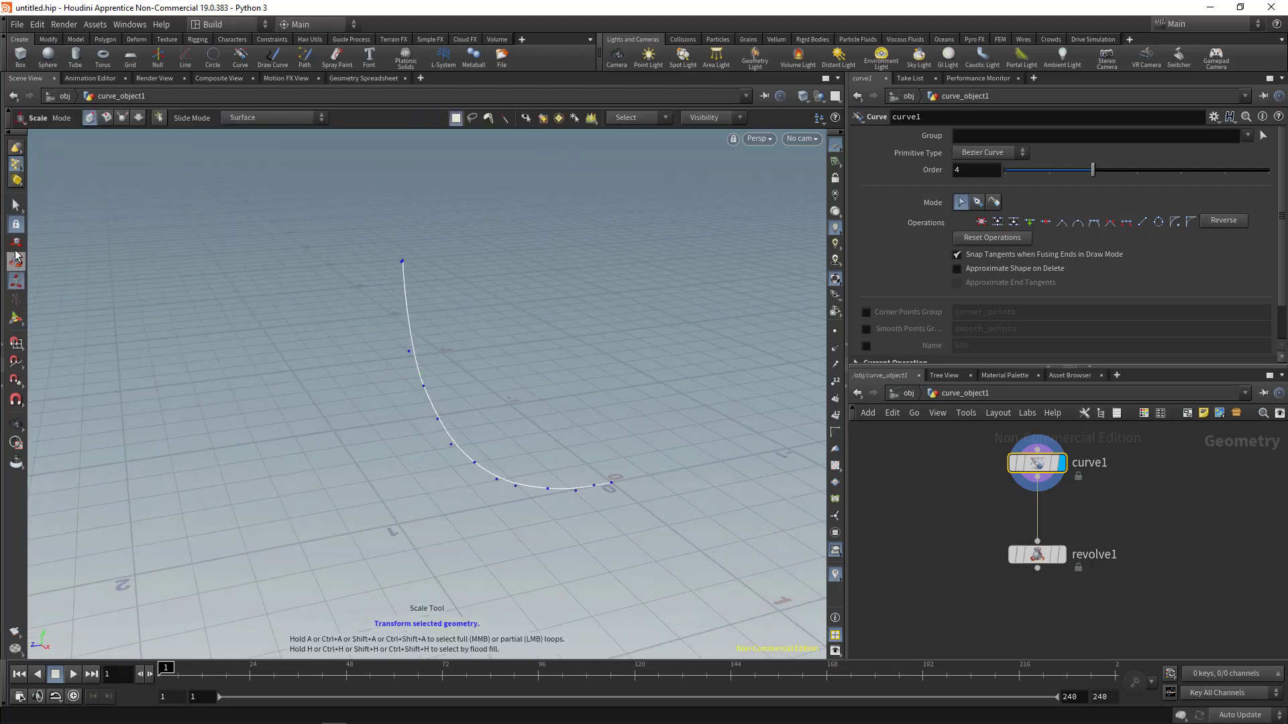
pyautogui.click(424, 389)
pyautogui.keyDown('alt'); pyautogui.moveTo(482, 440); pyautogui.dragTo(467, 437); pyautogui.keyUp('alt')
pyautogui.moveTo(918, 531); pyautogui.dragTo(900, 600, button='middle')
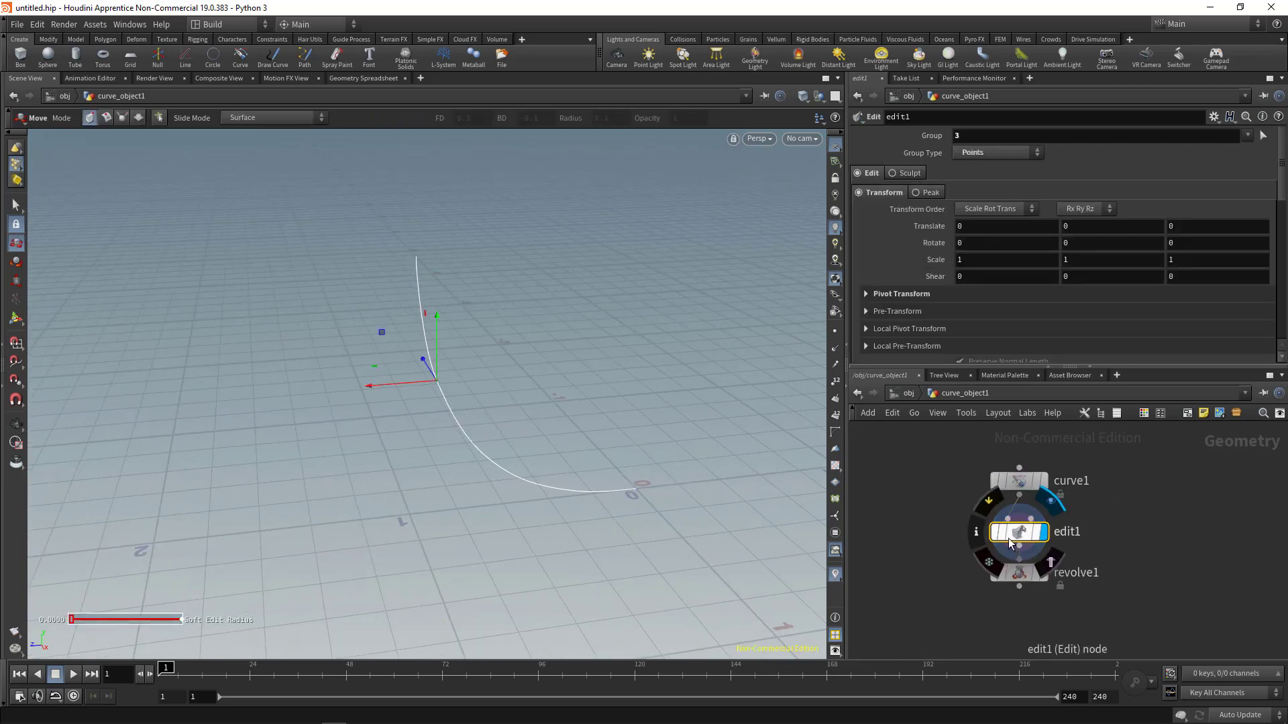
pyautogui.keyDown('alt'); pyautogui.moveTo(520, 418); pyautogui.dragTo(498, 414); pyautogui.keyUp('alt')
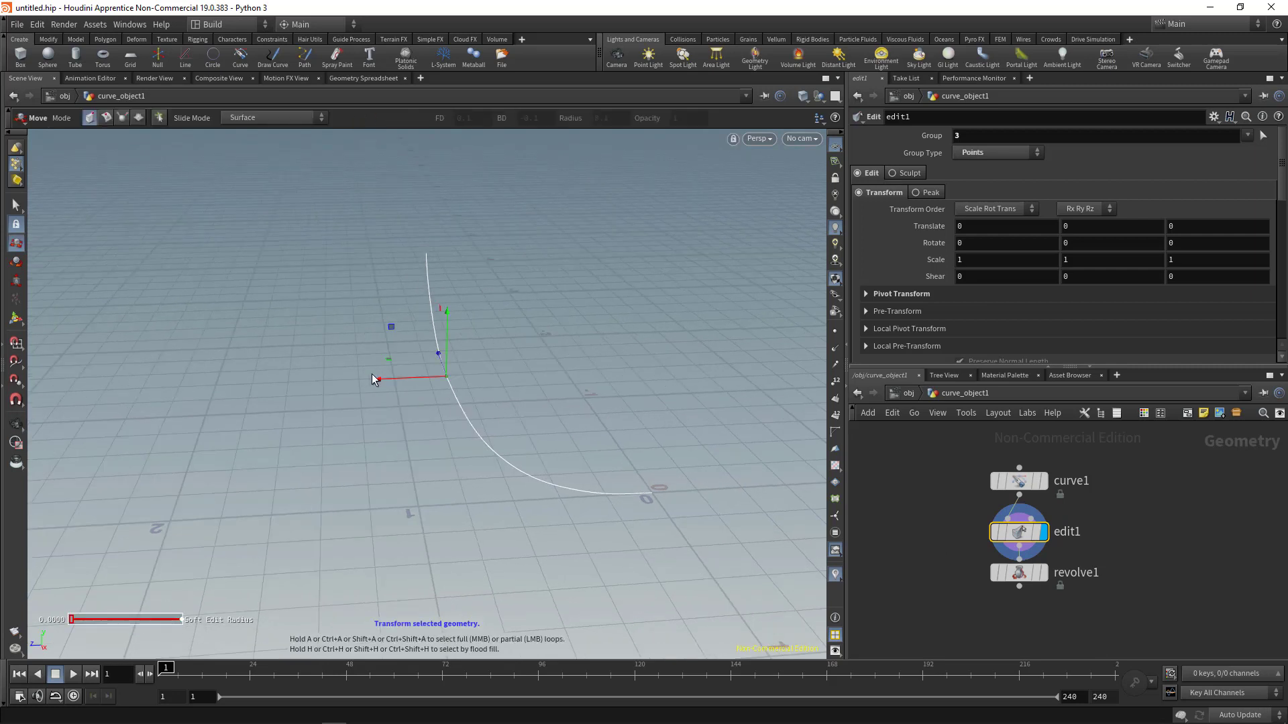
pyautogui.moveTo(374, 380); pyautogui.dragTo(344, 381)
pyautogui.hotkey('ctrl', 'z')
# Step: Delete the edit1 node and display the revolve1 surface again
pyautogui.keyDown('alt'); pyautogui.moveTo(550, 471); pyautogui.dragTo(503, 448, button='middle'); pyautogui.keyUp('alt')
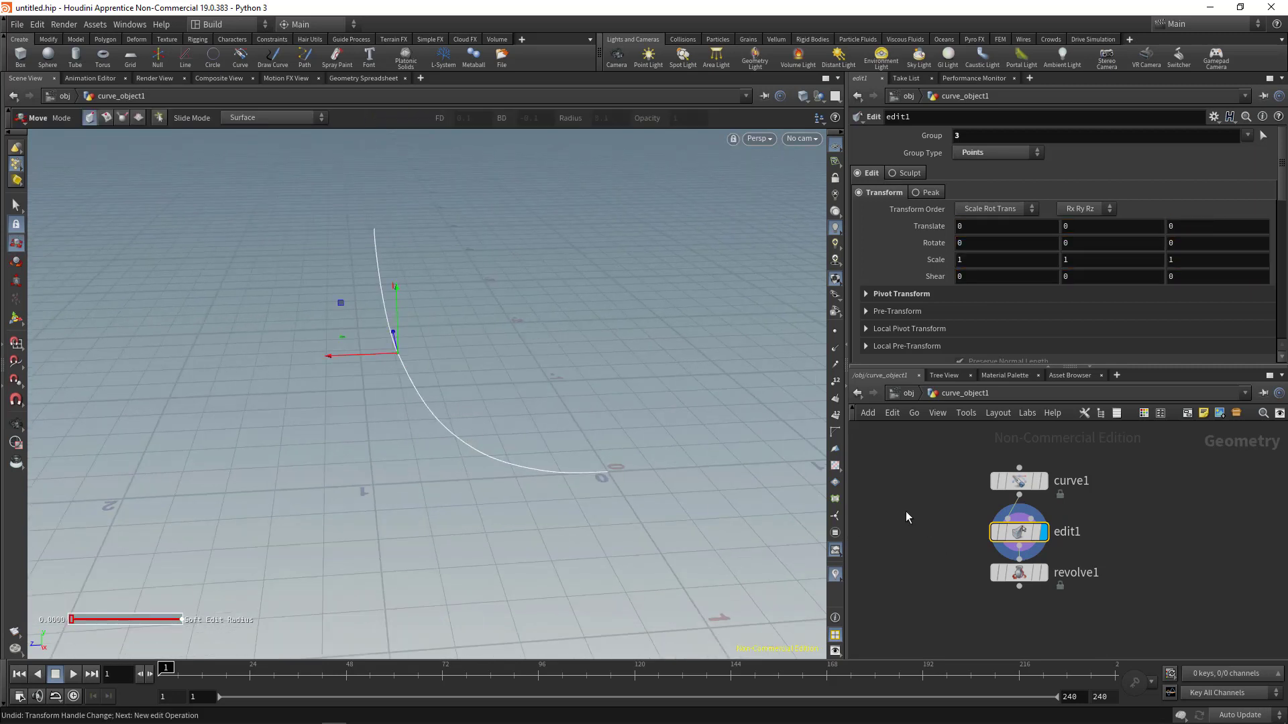
pyautogui.press('Delete')
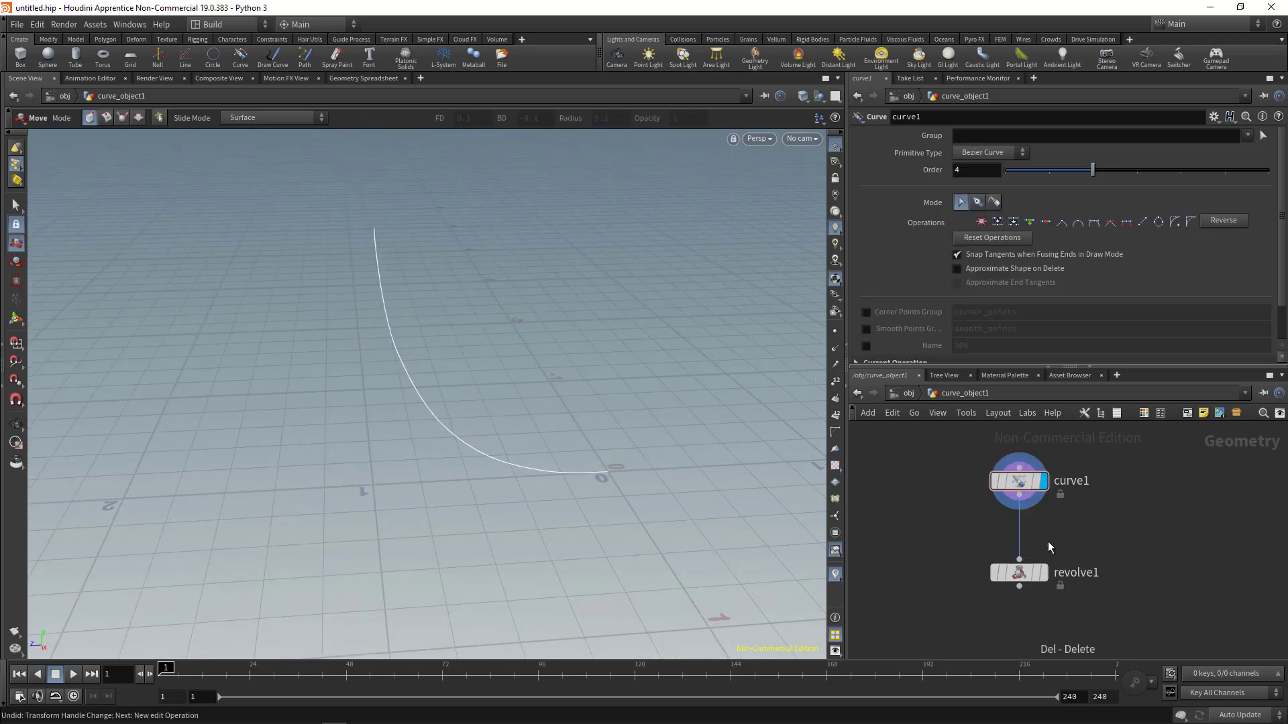
pyautogui.click(1047, 577)
pyautogui.moveTo(1100, 528); pyautogui.dragTo(1100, 529)
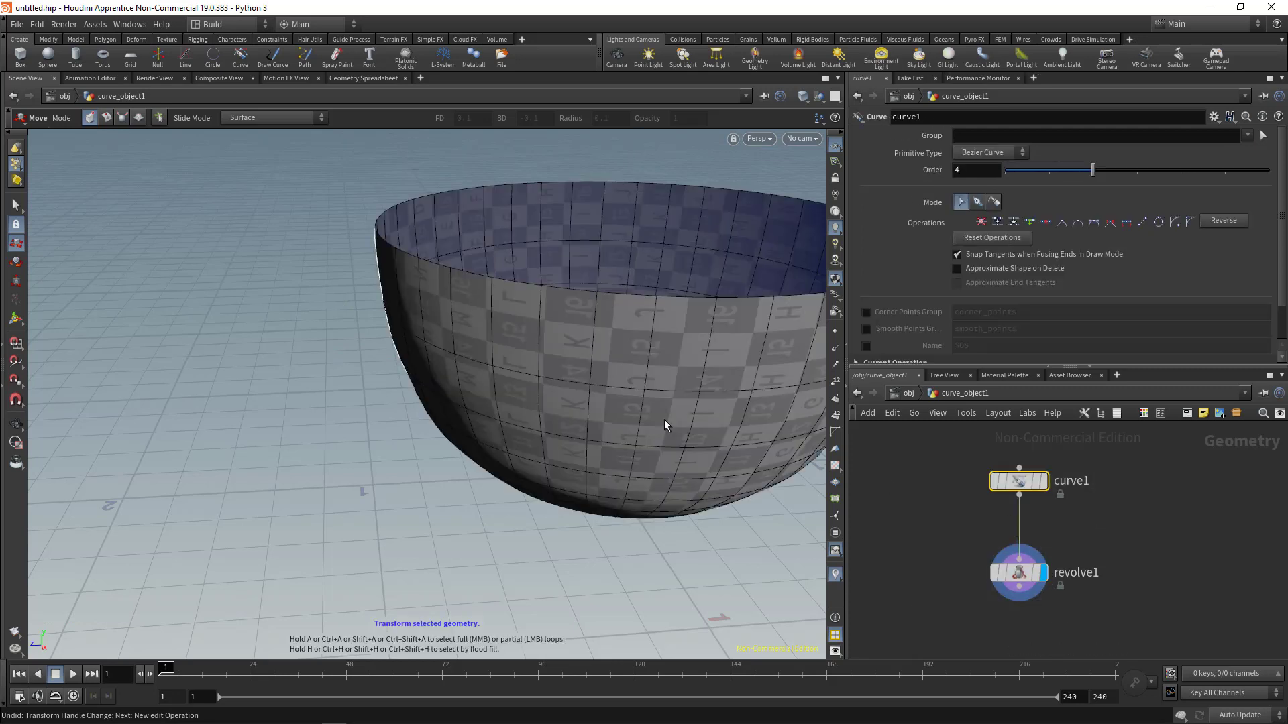
# Step: In the Right view, edit curve1 by moving its anchor point below the rim slightly outward
pyautogui.keyDown('alt'); pyautogui.moveTo(664, 420); pyautogui.dragTo(597, 422, button='middle'); pyautogui.keyUp('alt')
pyautogui.hotkey('space', 'b')
pyautogui.hotkey('space', 'b')
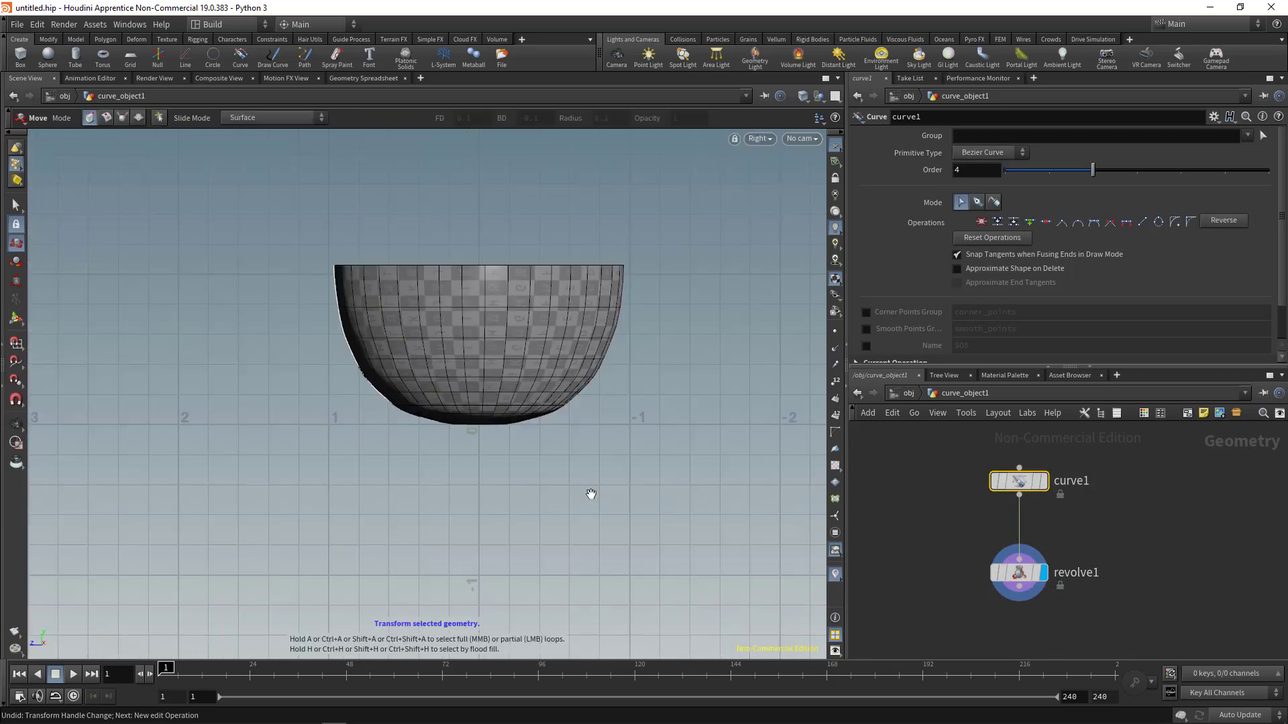
pyautogui.scroll(5, 557, 483)
pyautogui.press('t')
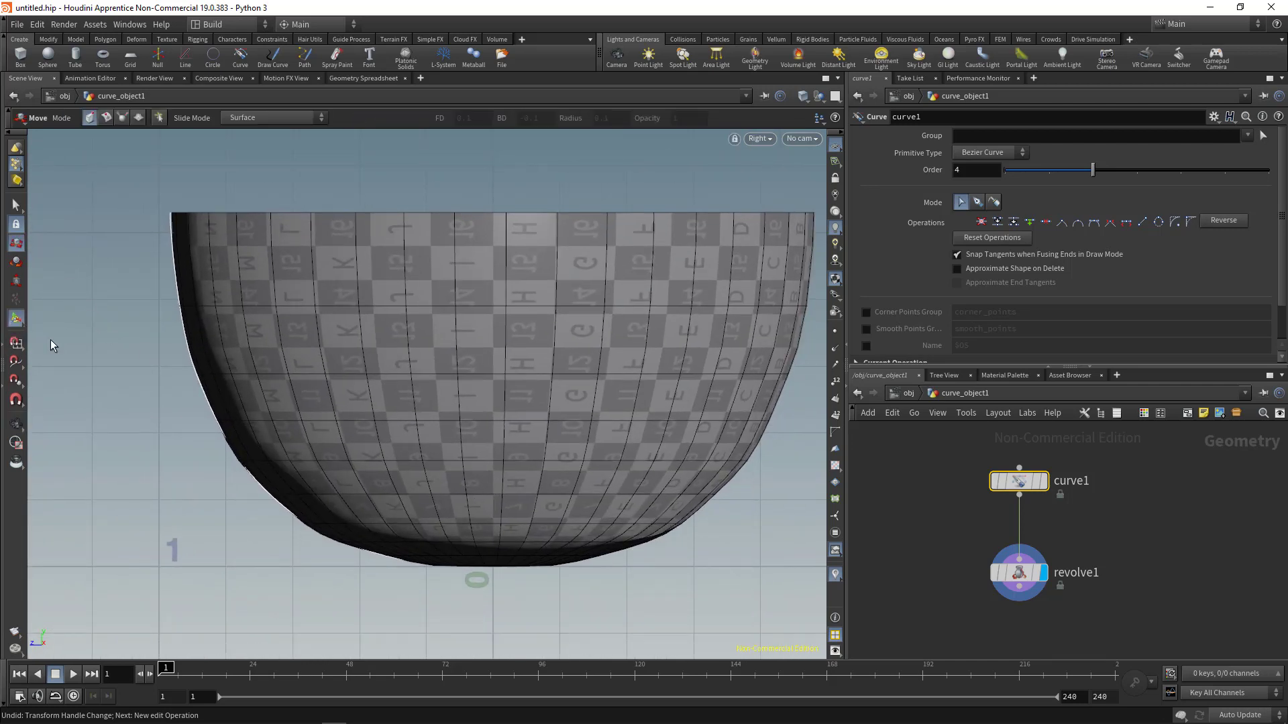
pyautogui.keyDown('alt'); pyautogui.moveTo(343, 473); pyautogui.dragTo(593, 546, button='middle'); pyautogui.keyUp('alt')
pyautogui.scroll(1, 593, 546)
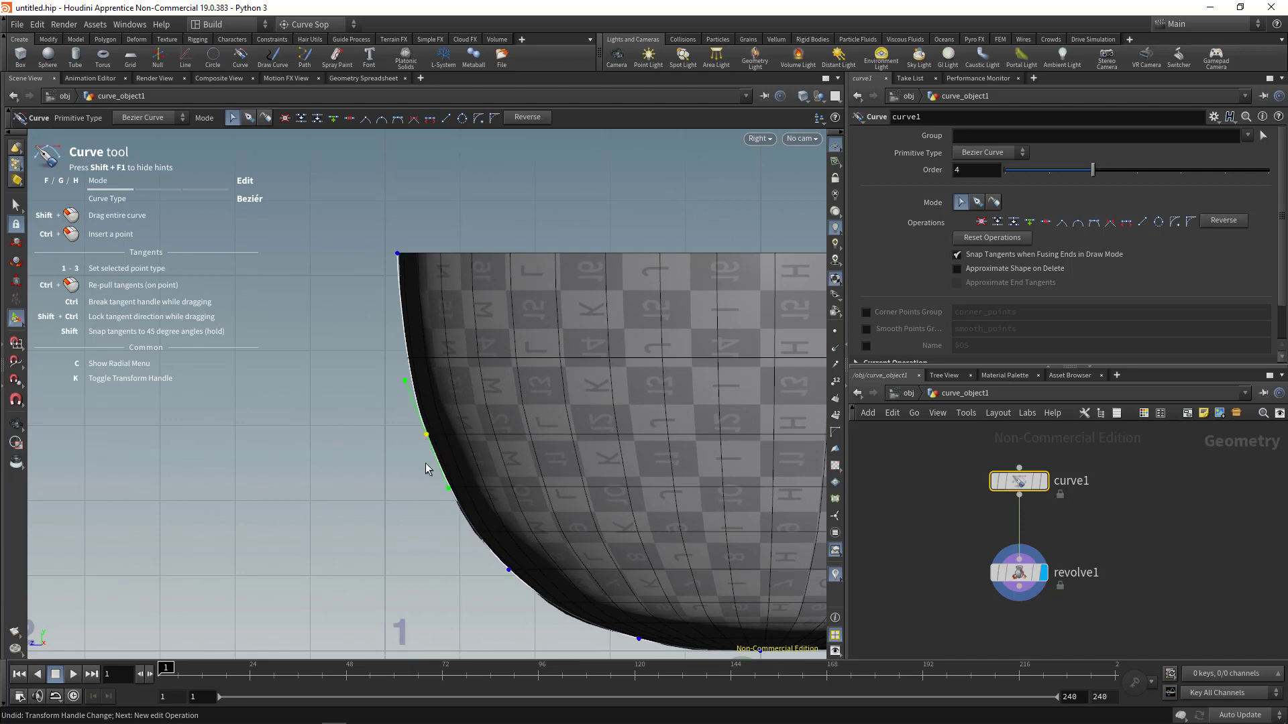
pyautogui.moveTo(426, 468); pyautogui.dragTo(412, 424, button='middle')
pyautogui.scroll(-5, 456, 462)
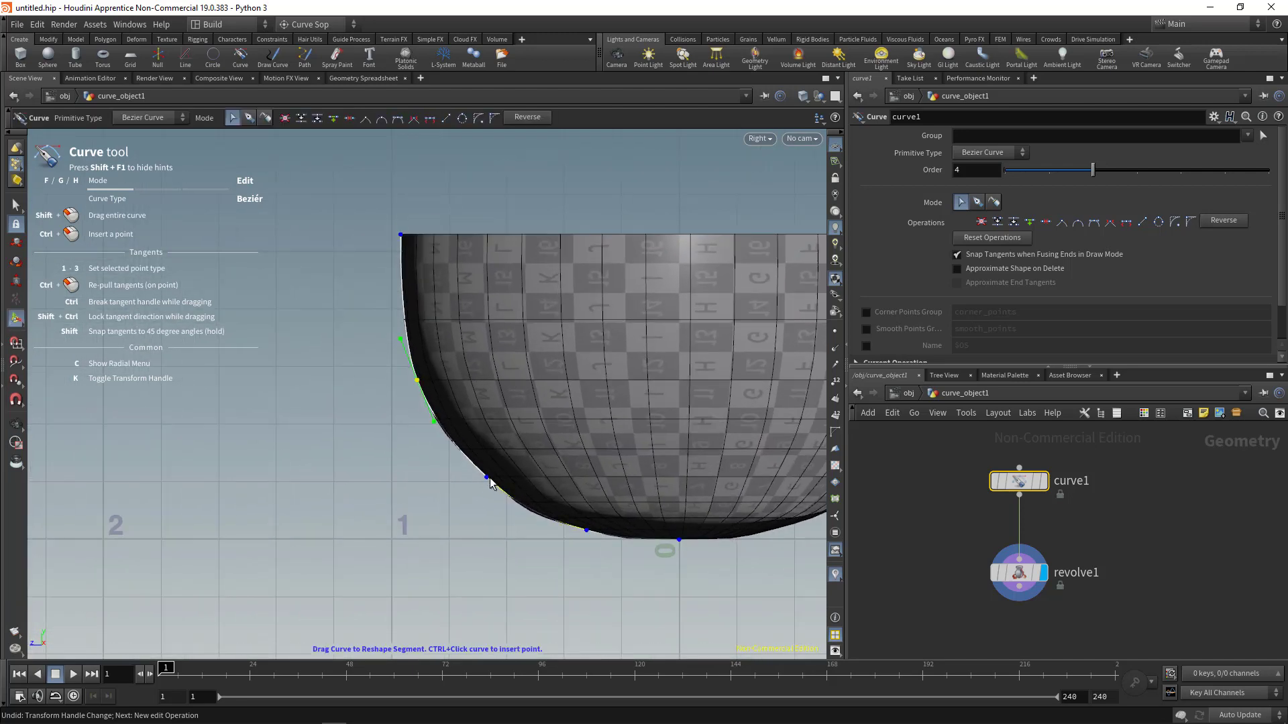
# Step: Try to move the curve's next lower anchor point outward, and undo that move
pyautogui.moveTo(487, 478); pyautogui.dragTo(475, 481)
pyautogui.scroll(-1, 473, 480)
pyautogui.keyDown('alt'); pyautogui.moveTo(511, 515); pyautogui.dragTo(486, 511, button='middle'); pyautogui.keyUp('alt')
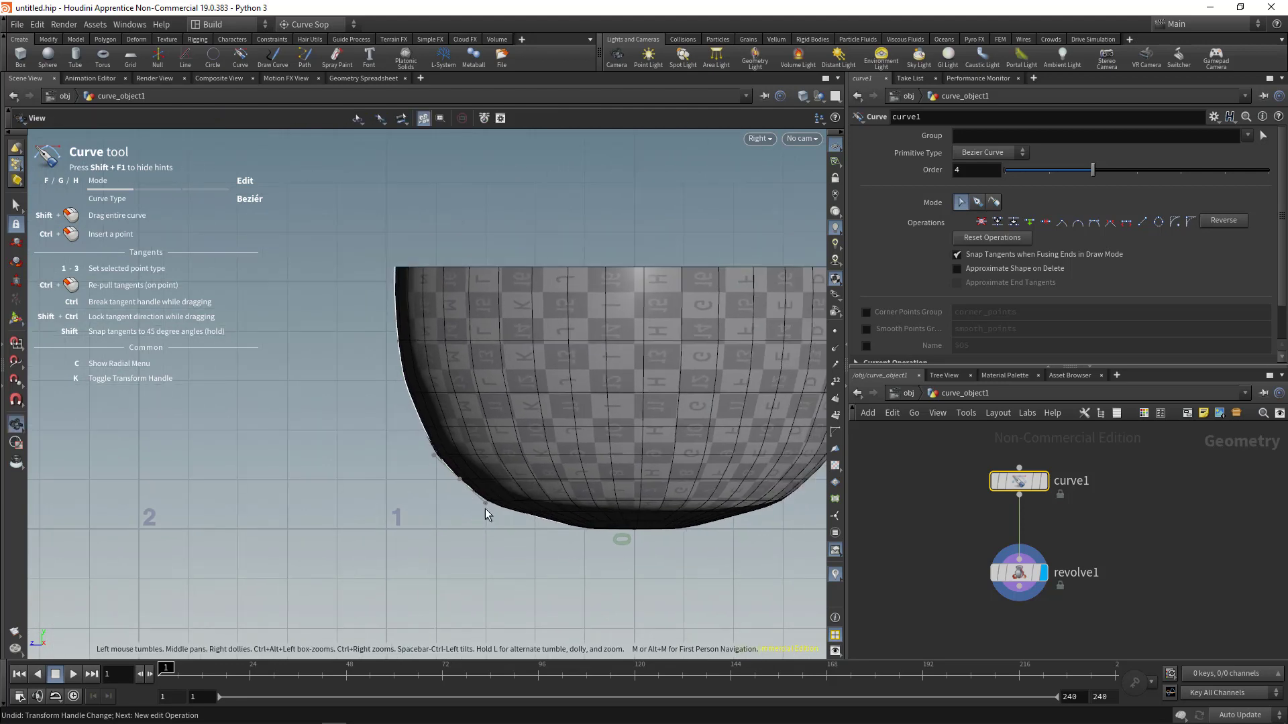
pyautogui.hotkey('ctrl', 'z')
# Step: Examine the revolved bowl from several angles in the perspective view
pyautogui.hotkey('space', 'b')
pyautogui.hotkey('space', 'b')
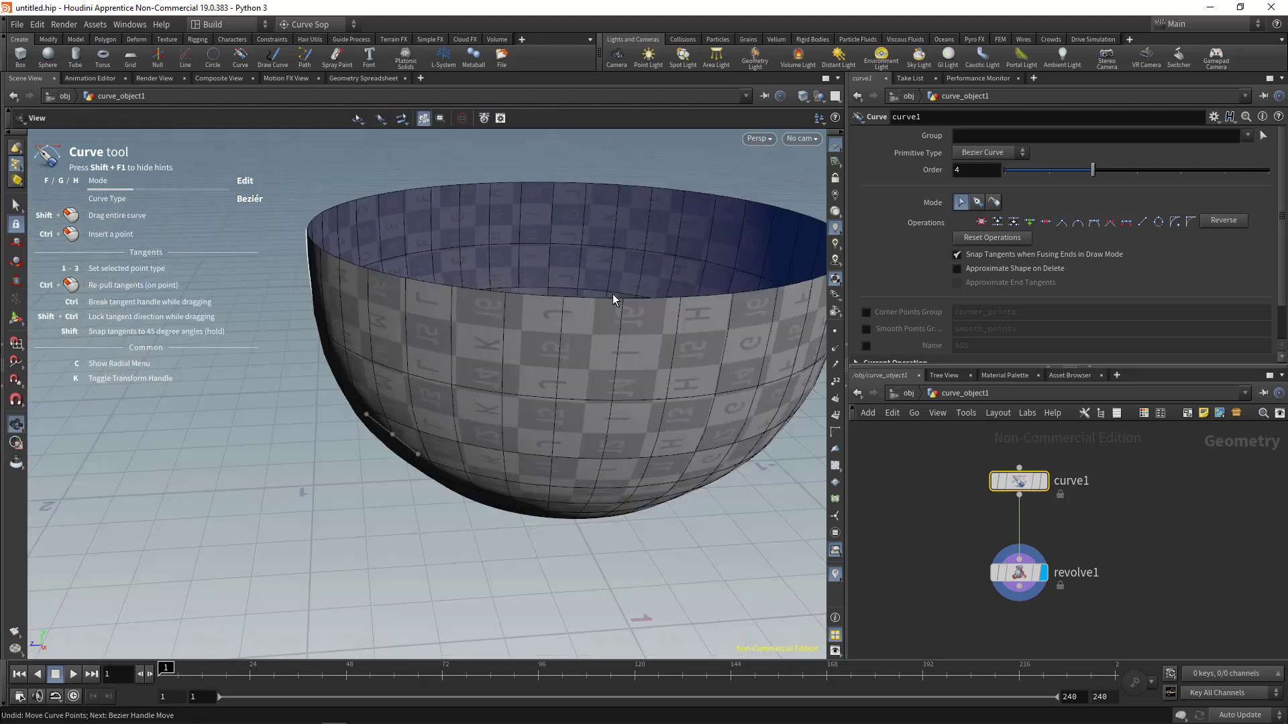
pyautogui.keyDown('alt'); pyautogui.moveTo(498, 389); pyautogui.dragTo(624, 382); pyautogui.keyUp('alt')
pyautogui.keyDown('alt'); pyautogui.moveTo(624, 383); pyautogui.dragTo(502, 376, button='right'); pyautogui.keyUp('alt')
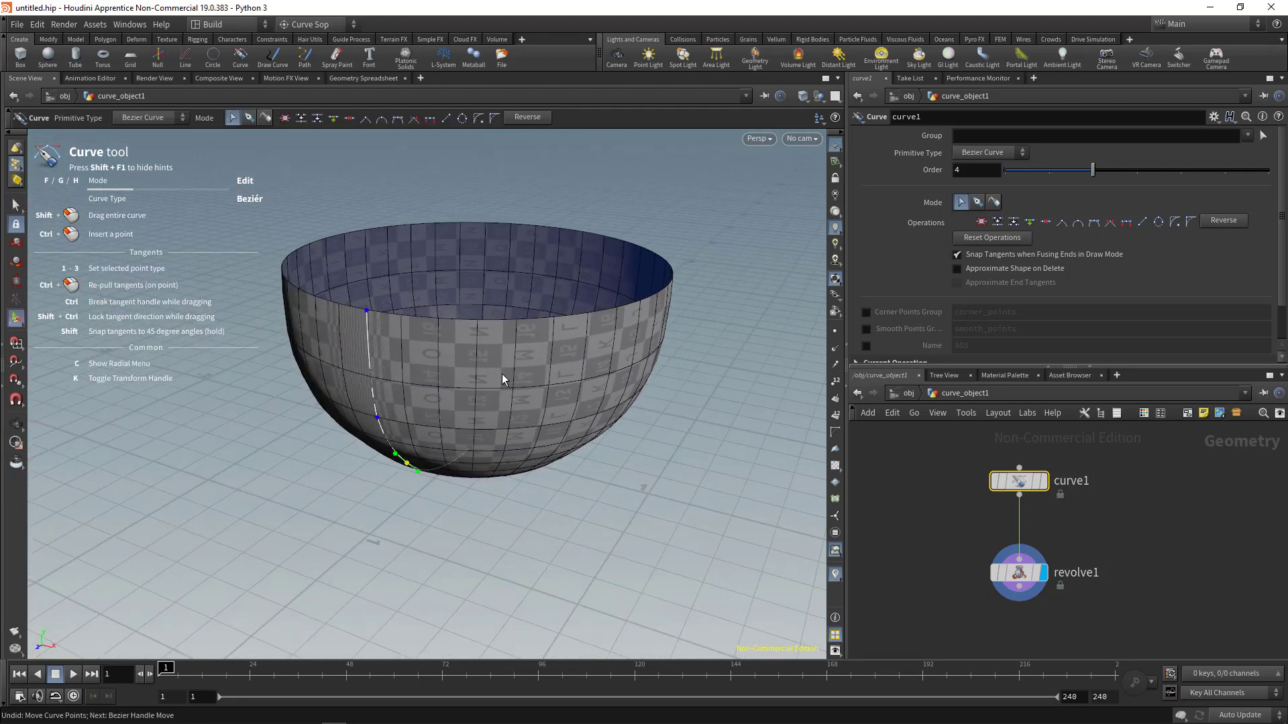
pyautogui.keyDown('alt'); pyautogui.moveTo(515, 431); pyautogui.dragTo(555, 412); pyautogui.keyUp('alt')
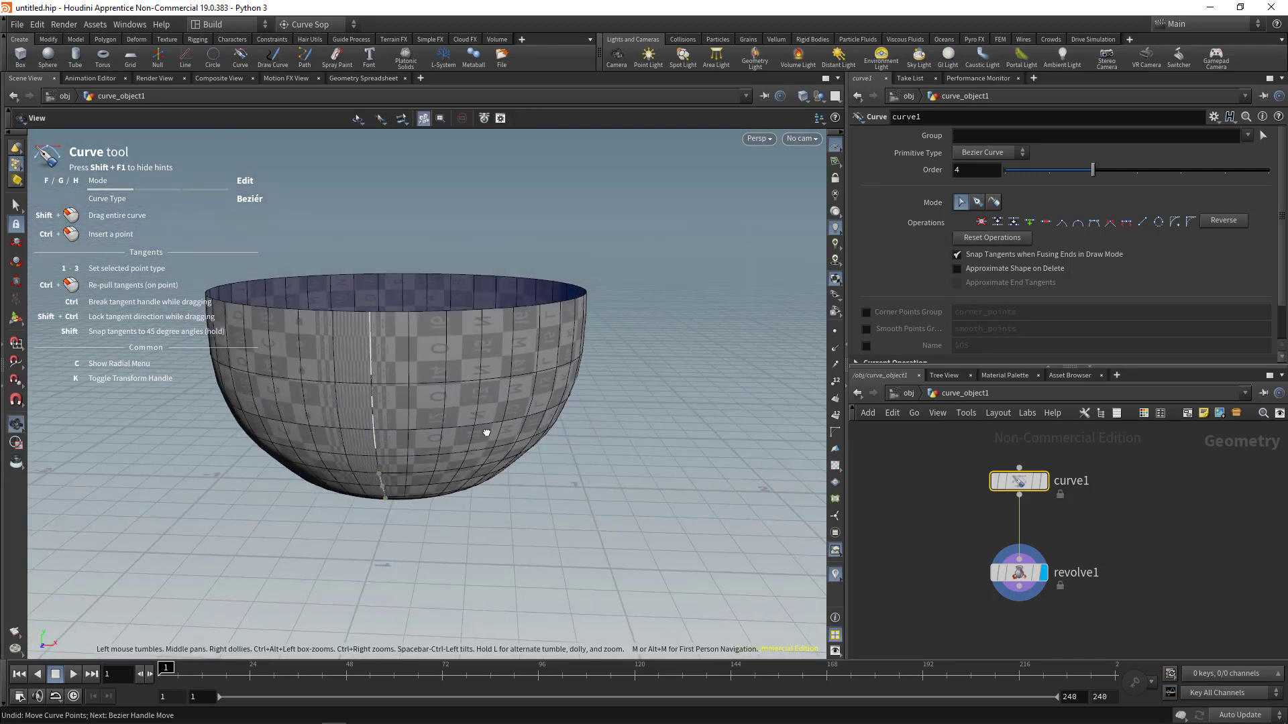
pyautogui.keyDown('alt'); pyautogui.moveTo(485, 434); pyautogui.dragTo(456, 424); pyautogui.keyUp('alt')
# Step: In the Right view, raise the curve's top end point to make the bowl taller
pyautogui.hotkey('space', 'b')
pyautogui.hotkey('space', 'b')
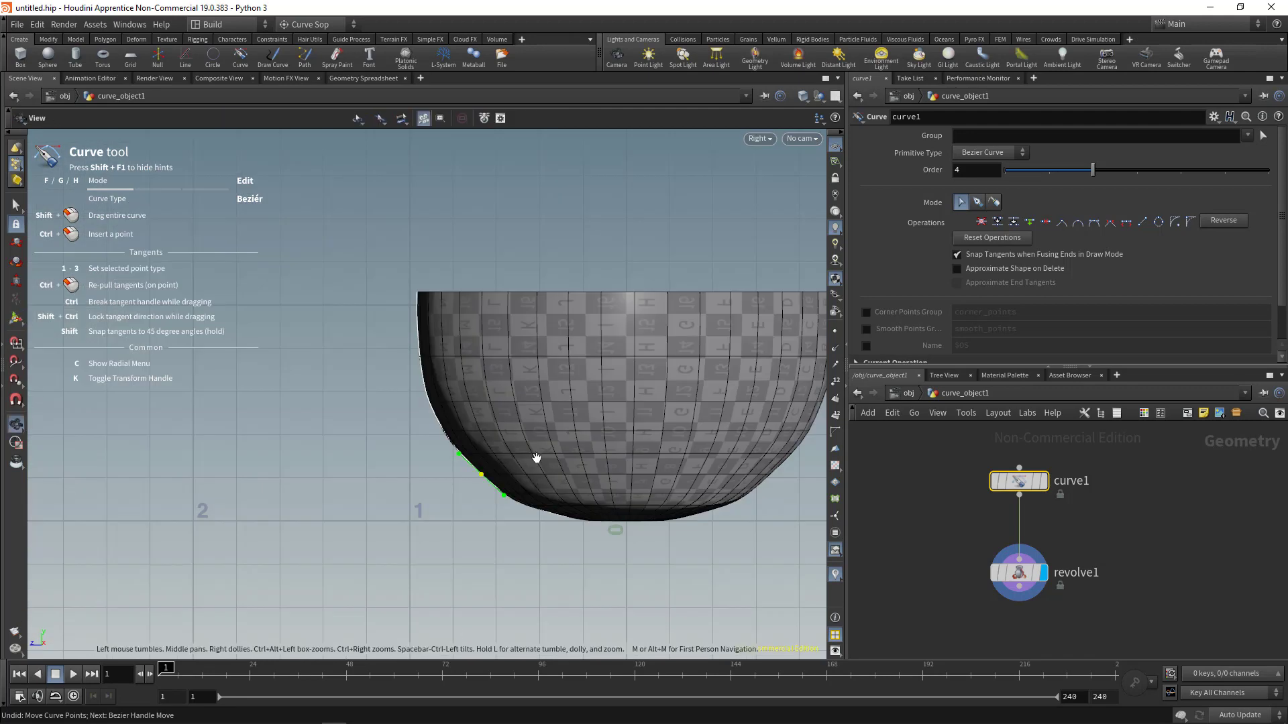
pyautogui.moveTo(534, 456); pyautogui.dragTo(515, 495, button='middle')
pyautogui.moveTo(515, 495); pyautogui.dragTo(260, 430, button='right')
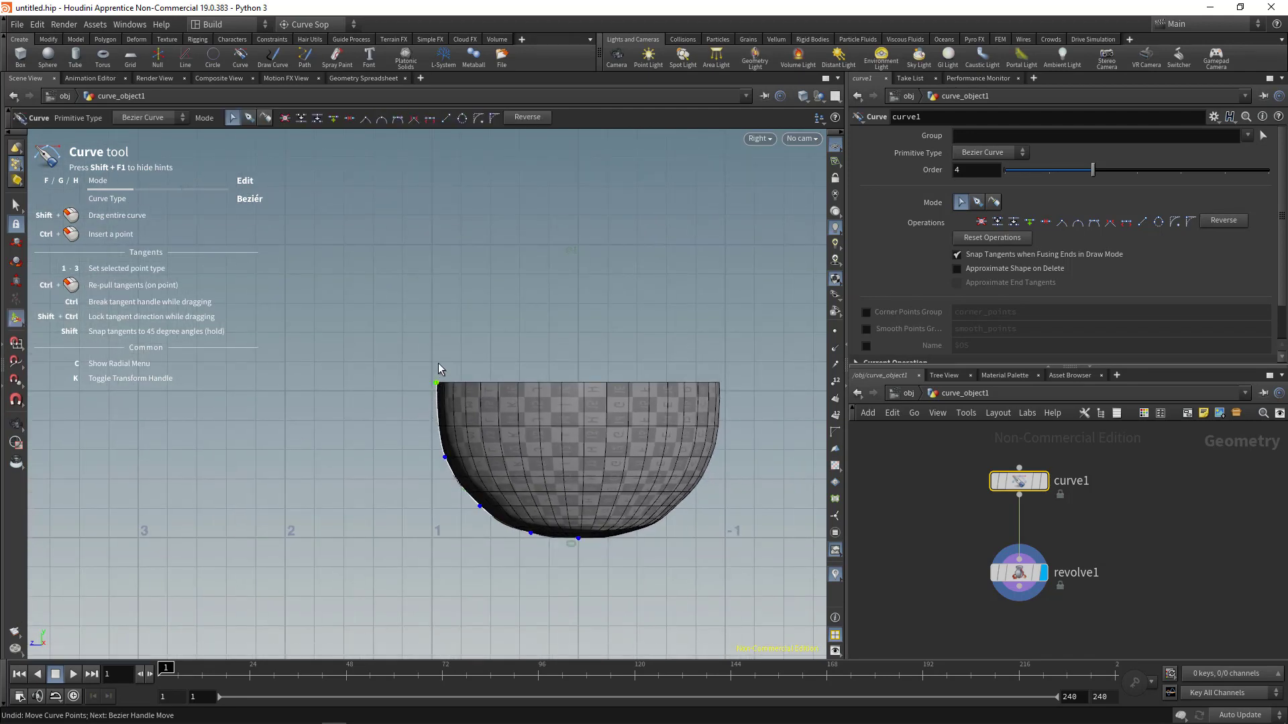
pyautogui.moveTo(439, 380); pyautogui.dragTo(437, 321)
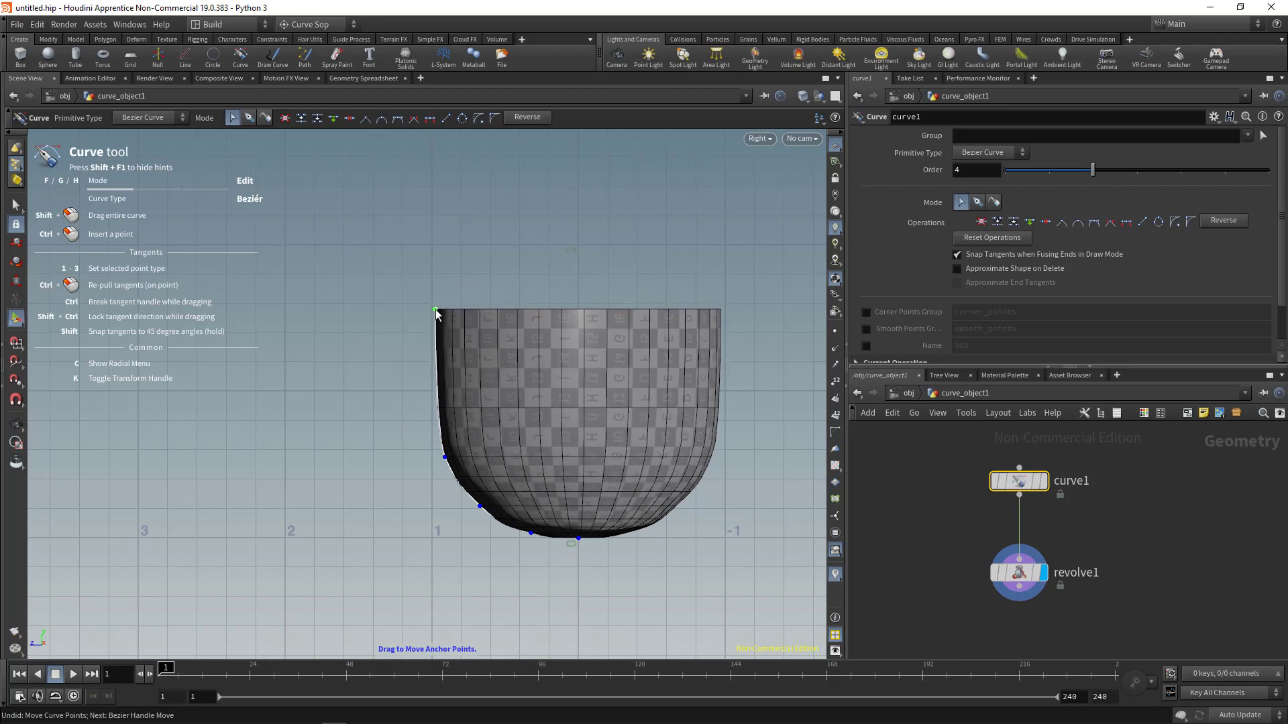
# Step: Pull the lower tangent handle of the anchor point below the rim downward to smooth the side profile
pyautogui.scroll(2, 451, 469)
pyautogui.moveTo(451, 471)
pyautogui.mouseDown()
pyautogui.moveTo(448, 445)
pyautogui.moveTo(459, 482)
pyautogui.mouseUp()
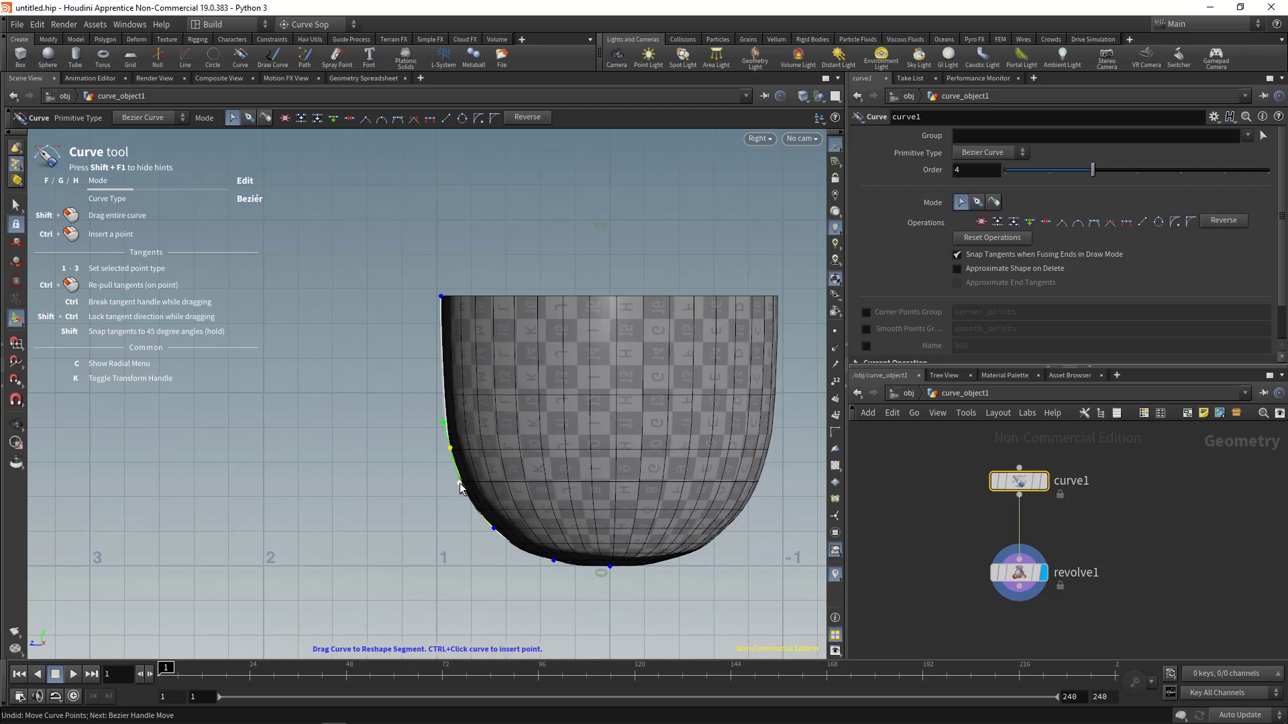
pyautogui.keyDown('alt'); pyautogui.moveTo(460, 483); pyautogui.dragTo(748, 562, button='right'); pyautogui.keyUp('alt')
pyautogui.keyDown('alt'); pyautogui.moveTo(747, 562); pyautogui.dragTo(595, 552, button='middle'); pyautogui.keyUp('alt')
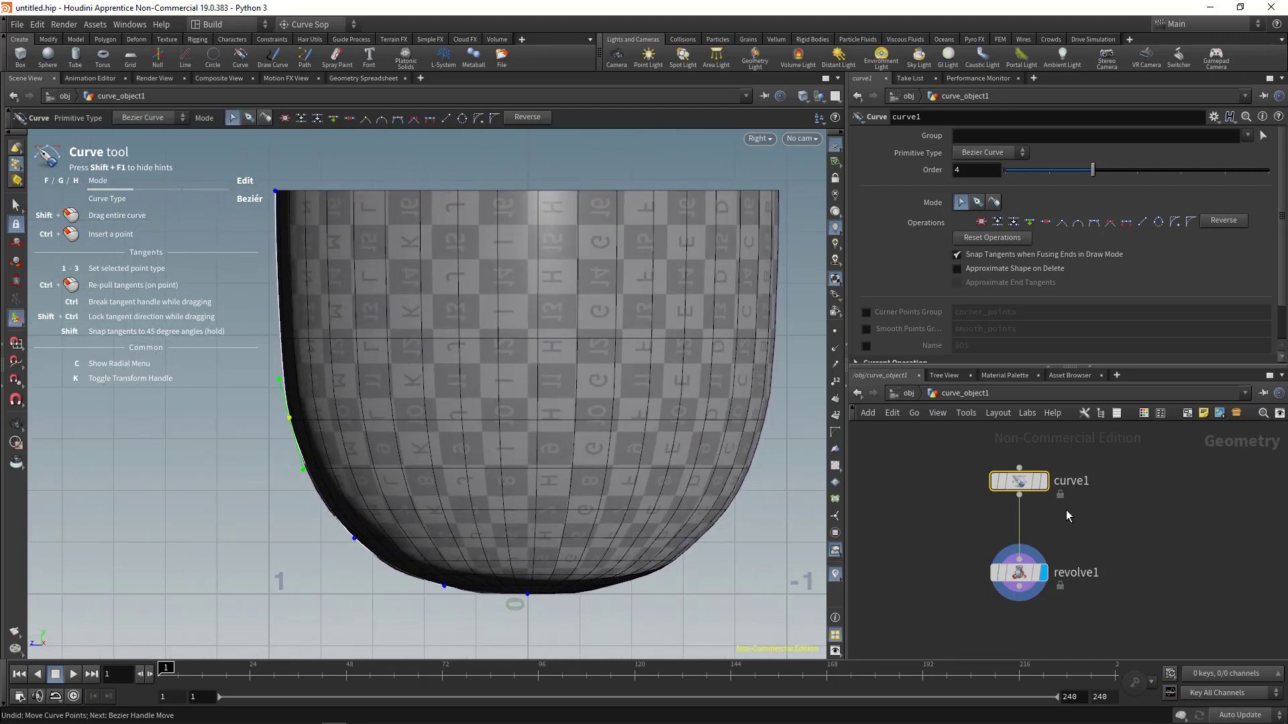
# Step: Display curve1 and show revolve1 as a wireframe template around it
pyautogui.click(1045, 482)
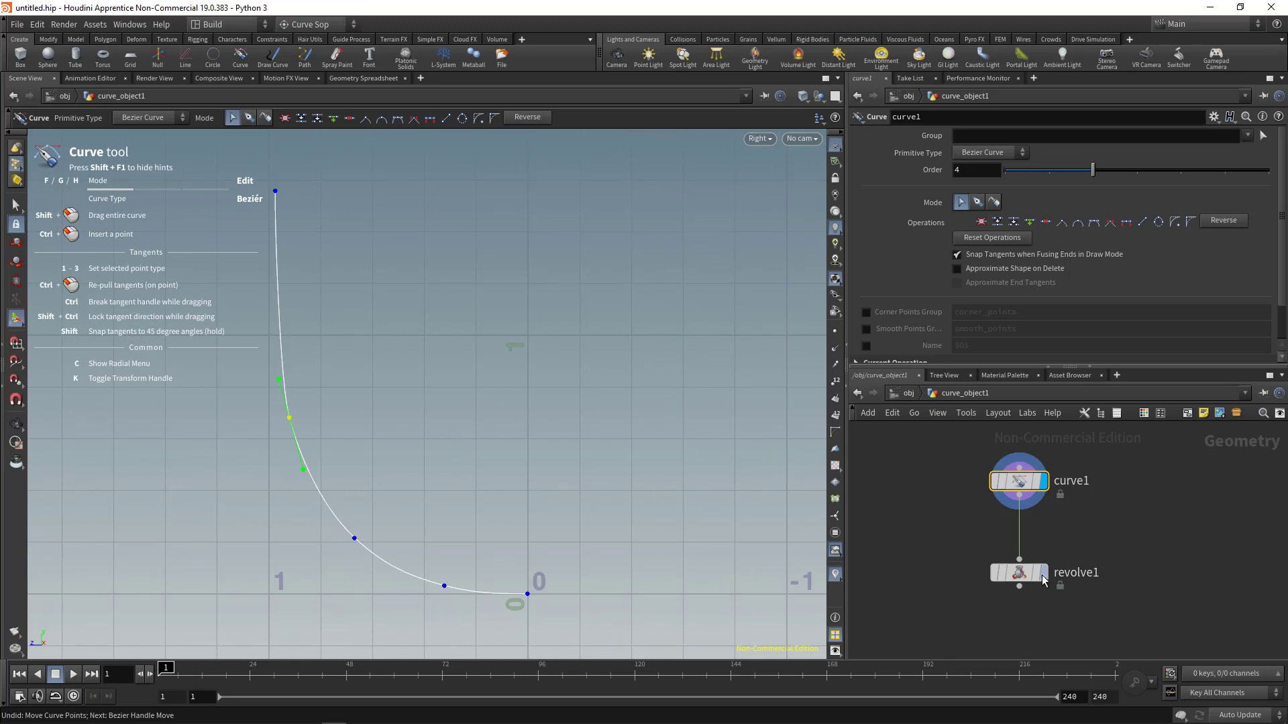
pyautogui.click(1051, 607)
pyautogui.scroll(-2, 586, 462)
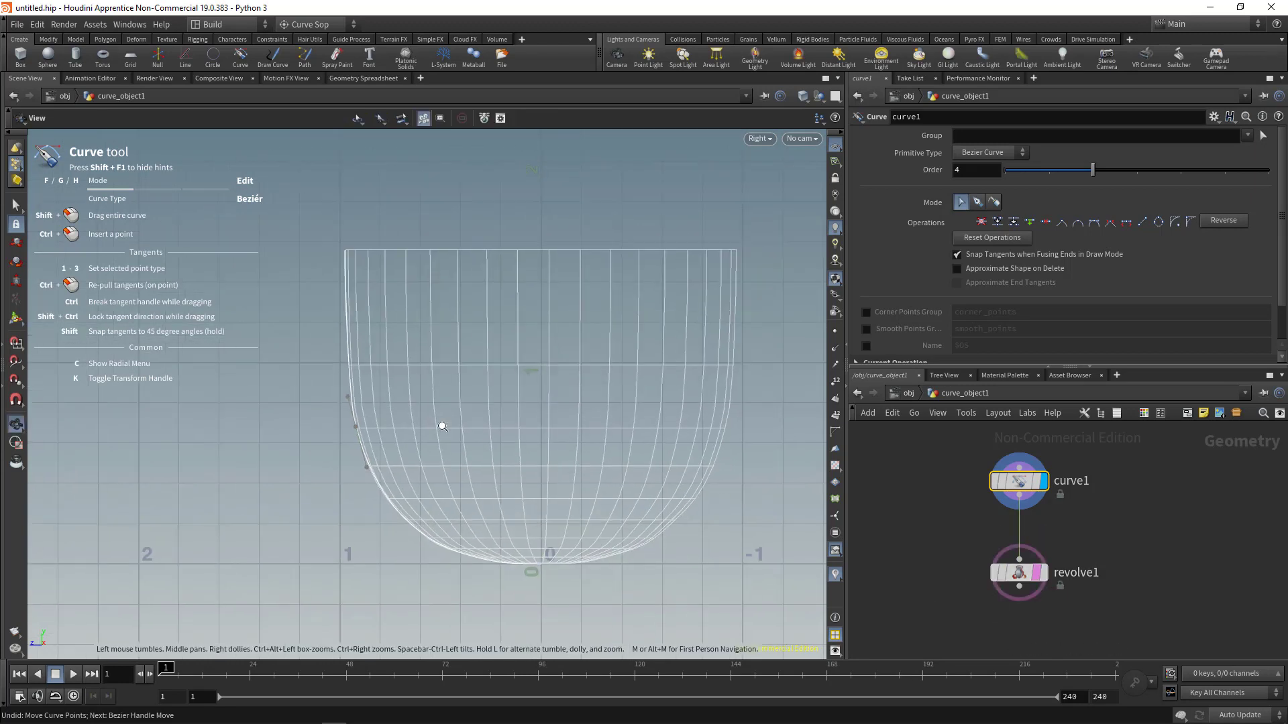
pyautogui.scroll(5, 443, 409)
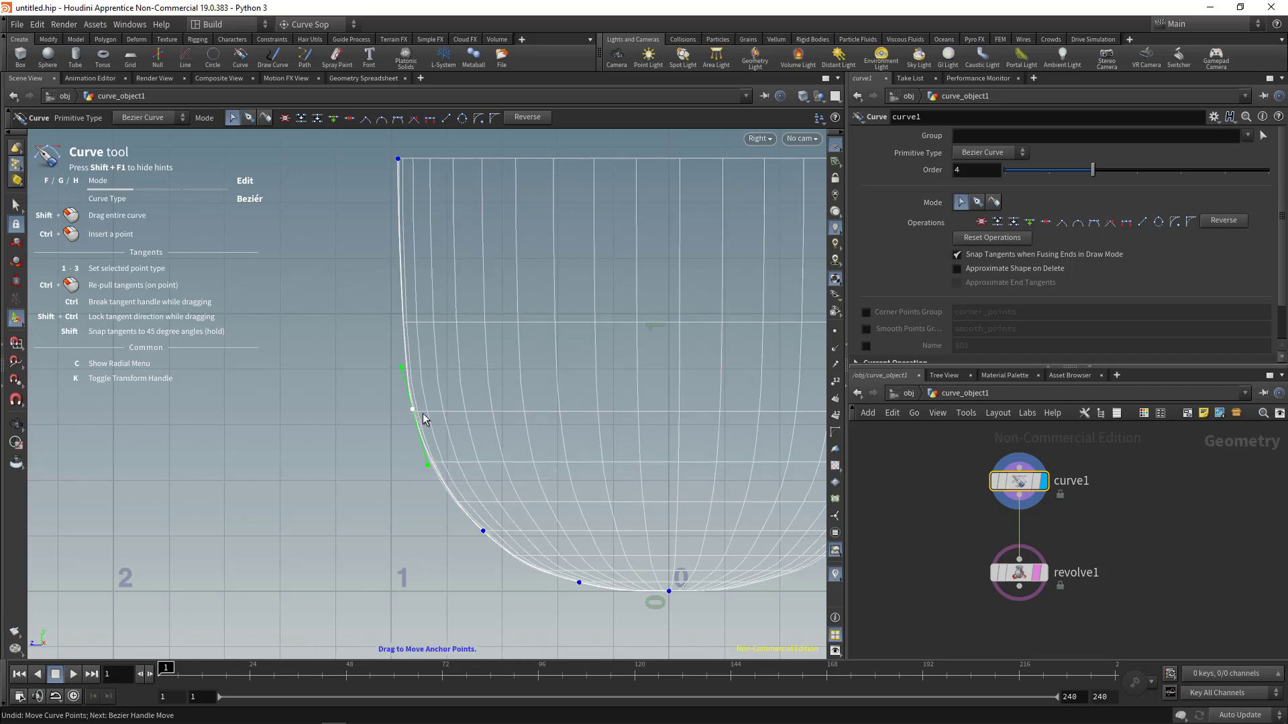
pyautogui.scroll(-4, 500, 437)
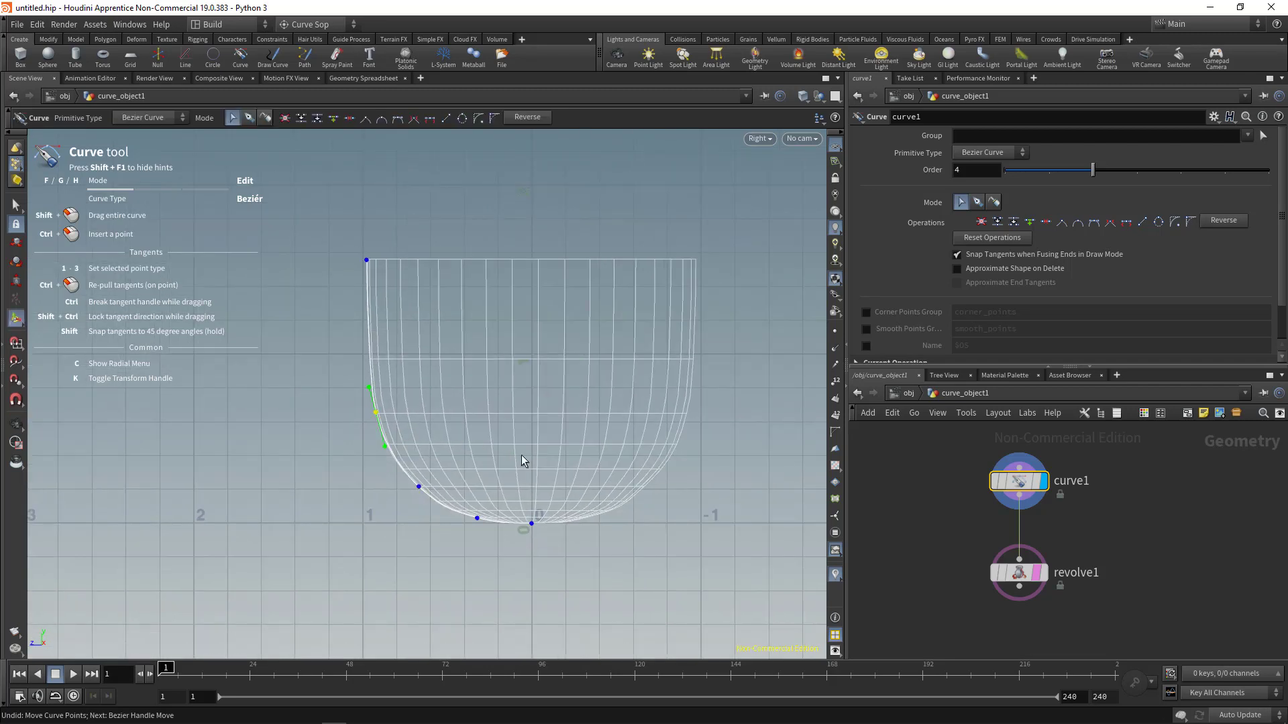
# Step: View the wireframe template in perspective and display the shaded revolve1 surface again
pyautogui.hotkey('space', 'b')
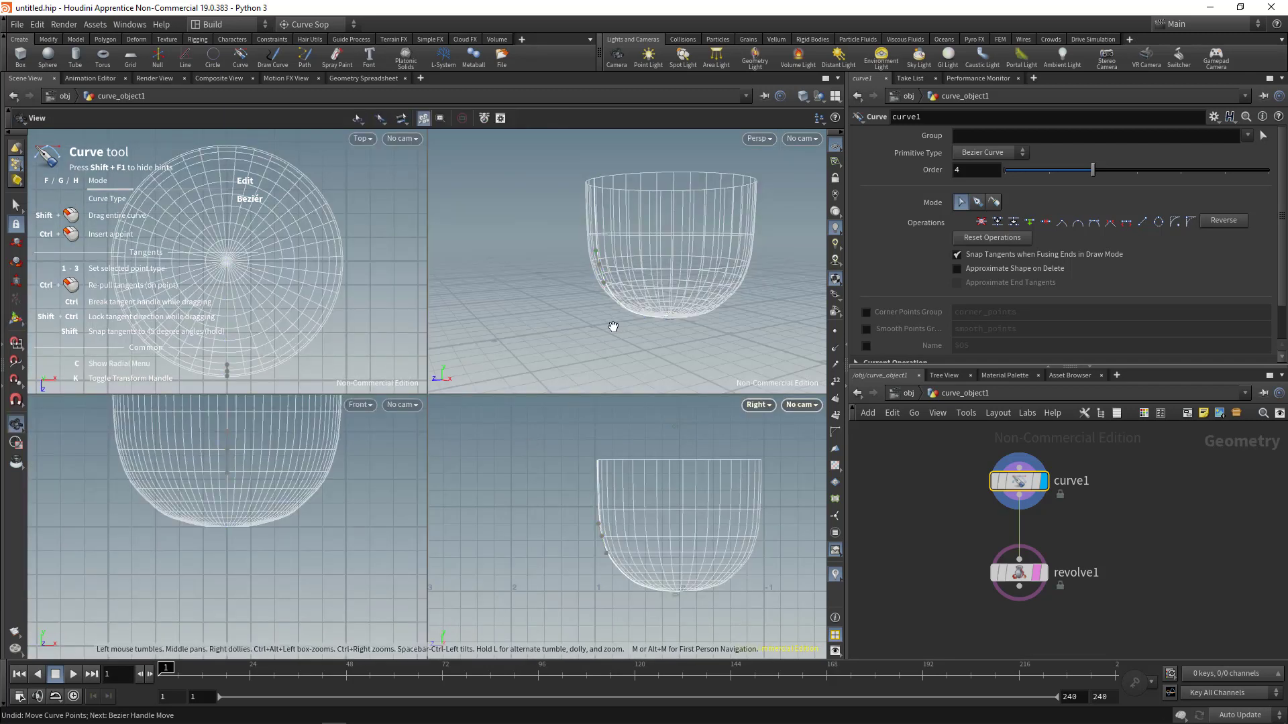
pyautogui.hotkey('space', 'b')
pyautogui.keyDown('alt'); pyautogui.moveTo(570, 360); pyautogui.dragTo(495, 403); pyautogui.keyUp('alt')
pyautogui.scroll(-1, 518, 416)
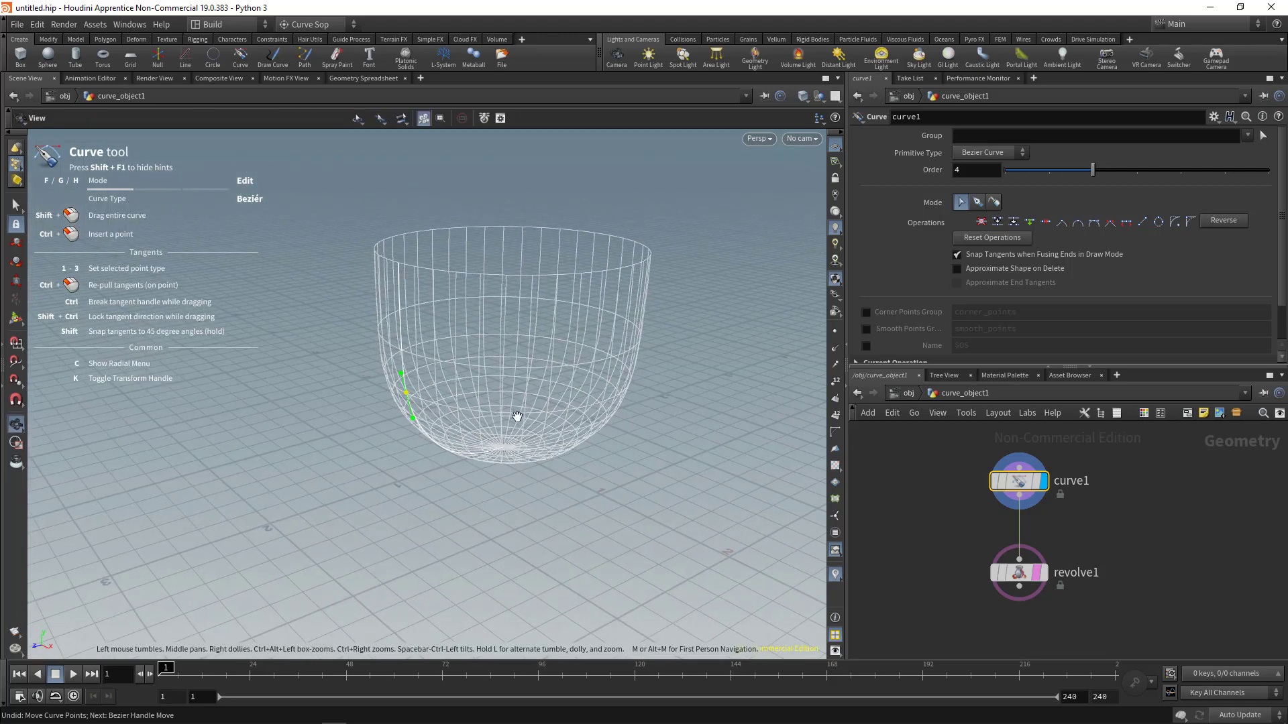
pyautogui.keyDown('alt'); pyautogui.moveTo(517, 417); pyautogui.dragTo(477, 416, button='middle'); pyautogui.keyUp('alt')
pyautogui.moveTo(946, 588); pyautogui.dragTo(916, 546, button='middle')
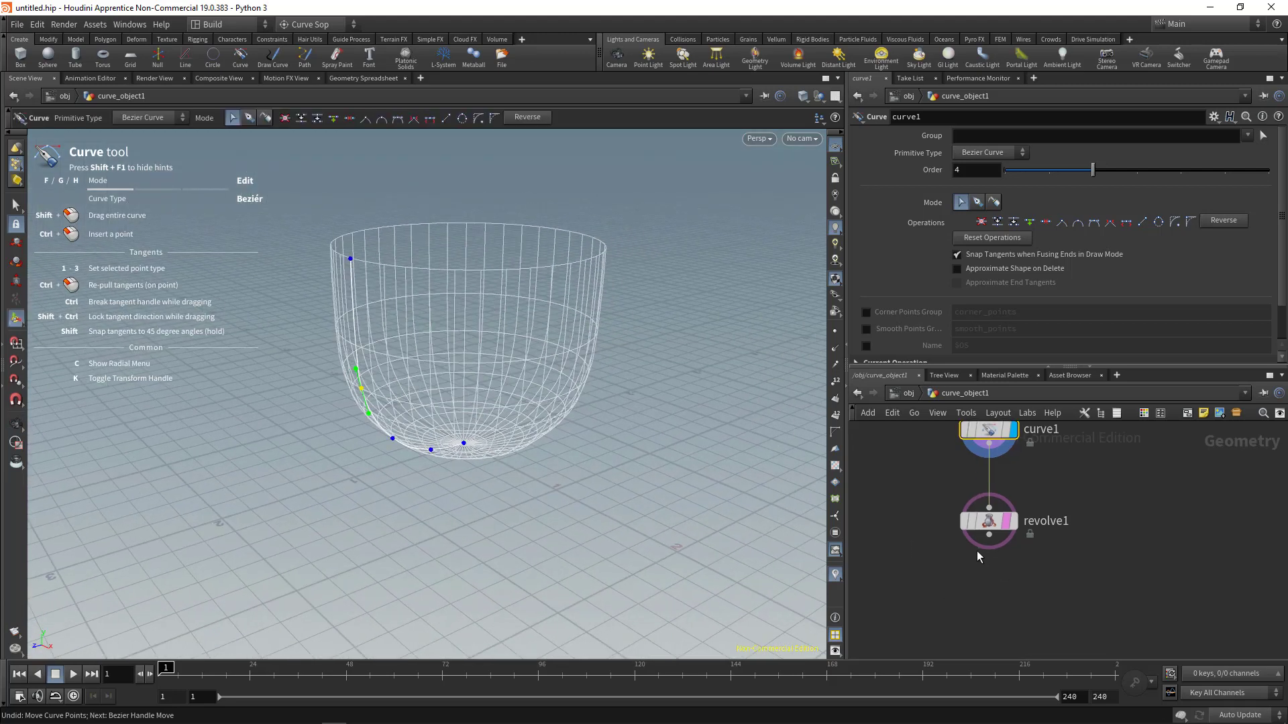
pyautogui.click(1008, 521)
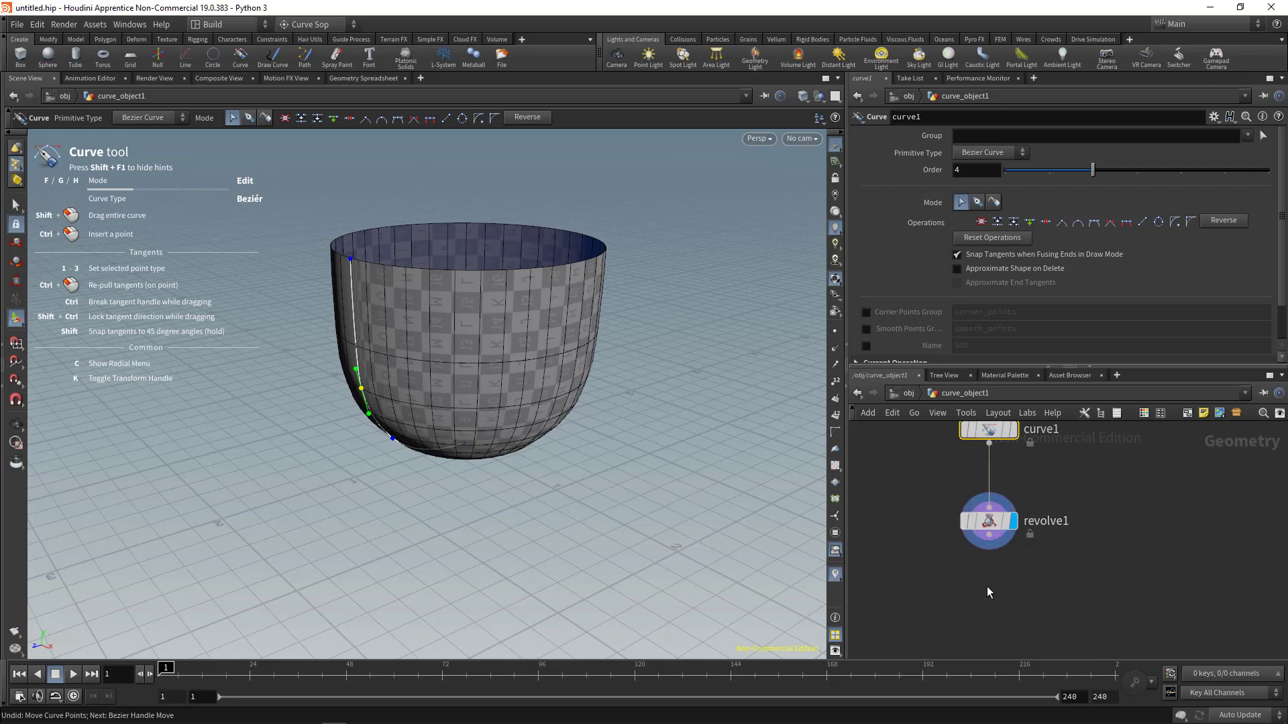
# Step: Add a PolyExtrude node below revolve1, connect revolve1's output to its first input and display it
pyautogui.press('Tab')
pyautogui.write('extrude')
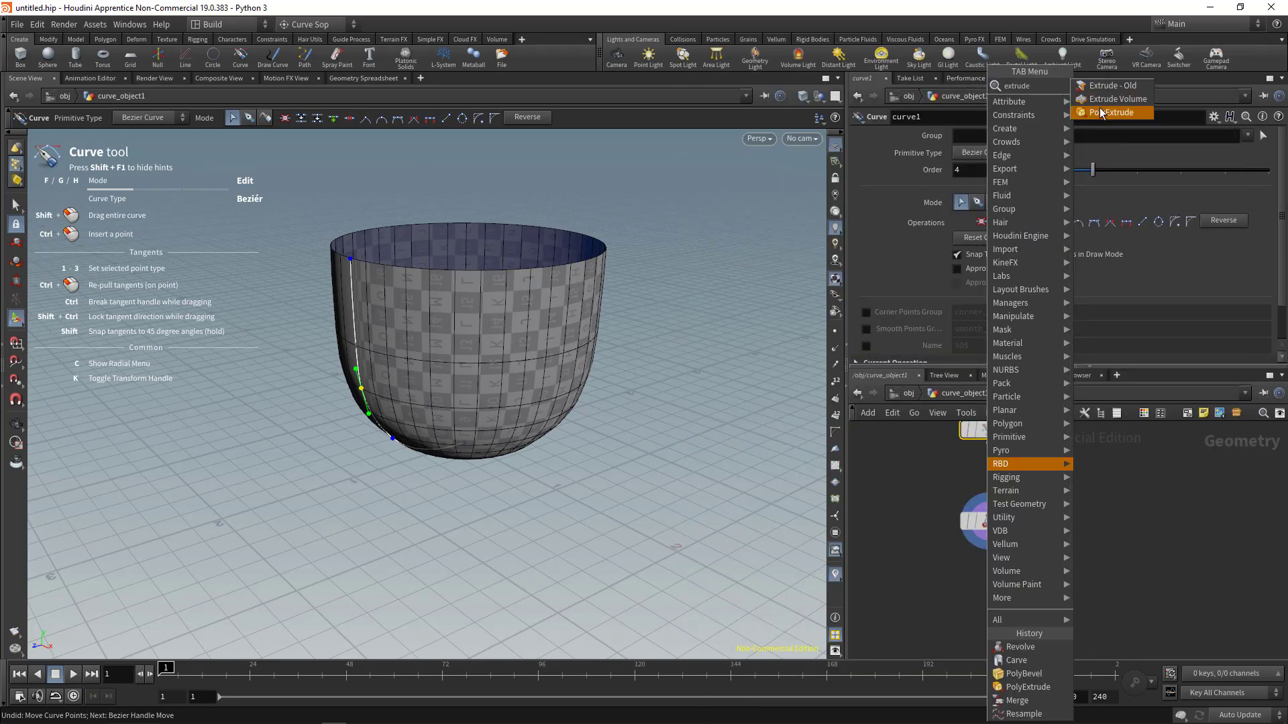
pyautogui.click(1110, 113)
pyautogui.click(1000, 572)
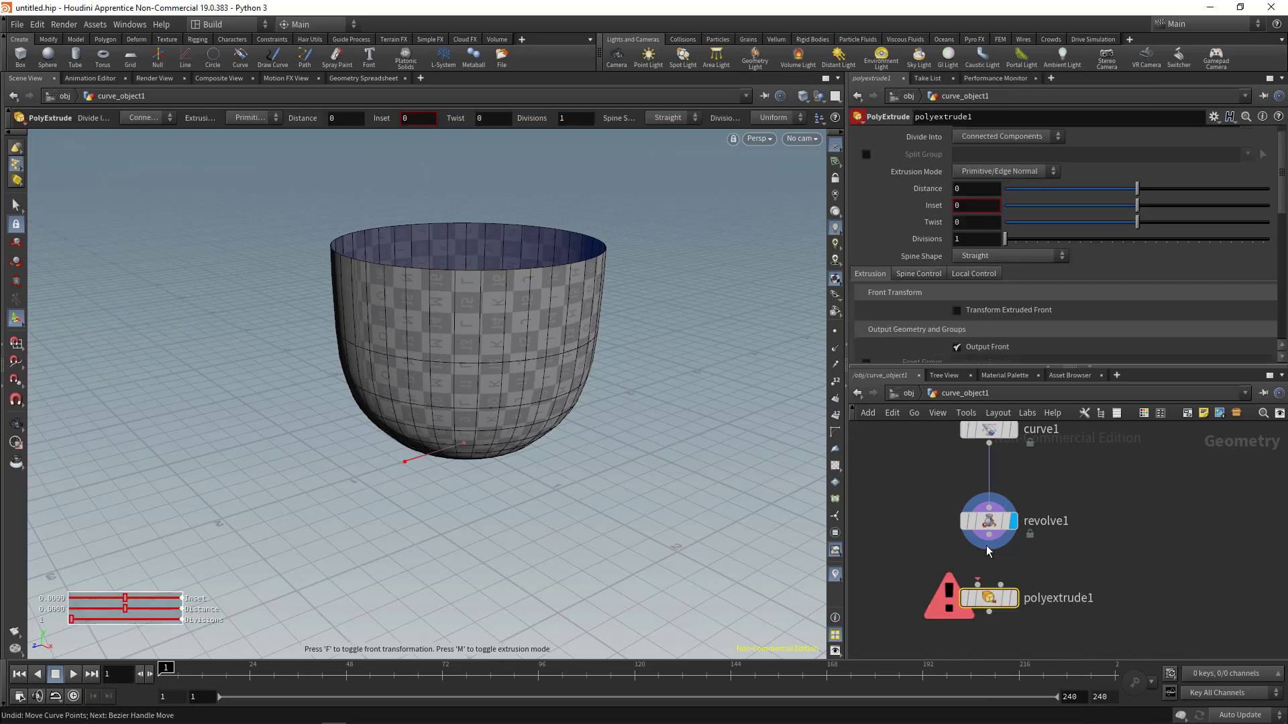
pyautogui.moveTo(989, 536); pyautogui.dragTo(989, 586)
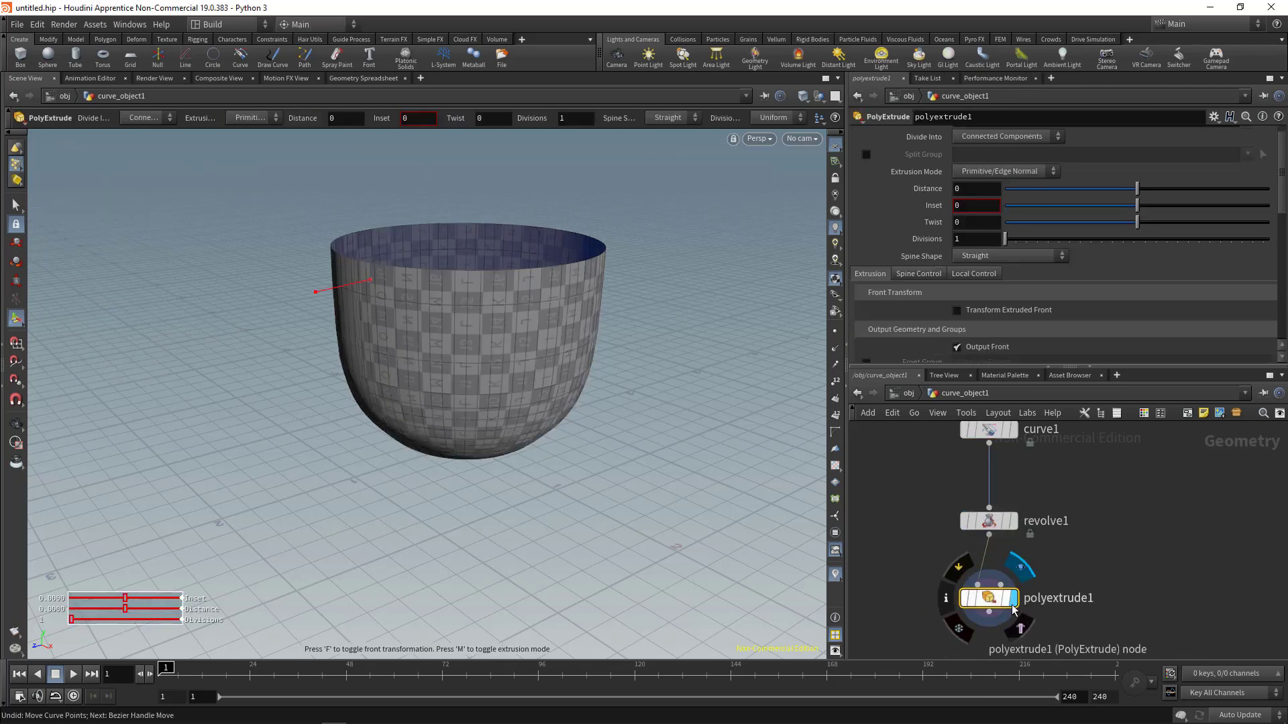
pyautogui.press('Escape')
# Step: Set the PolyExtrude Distance to 0.155 to thicken the bowl's wall, and inspect the rim from above
pyautogui.keyDown('alt'); pyautogui.scroll(3, 569, 343); pyautogui.keyUp('alt')
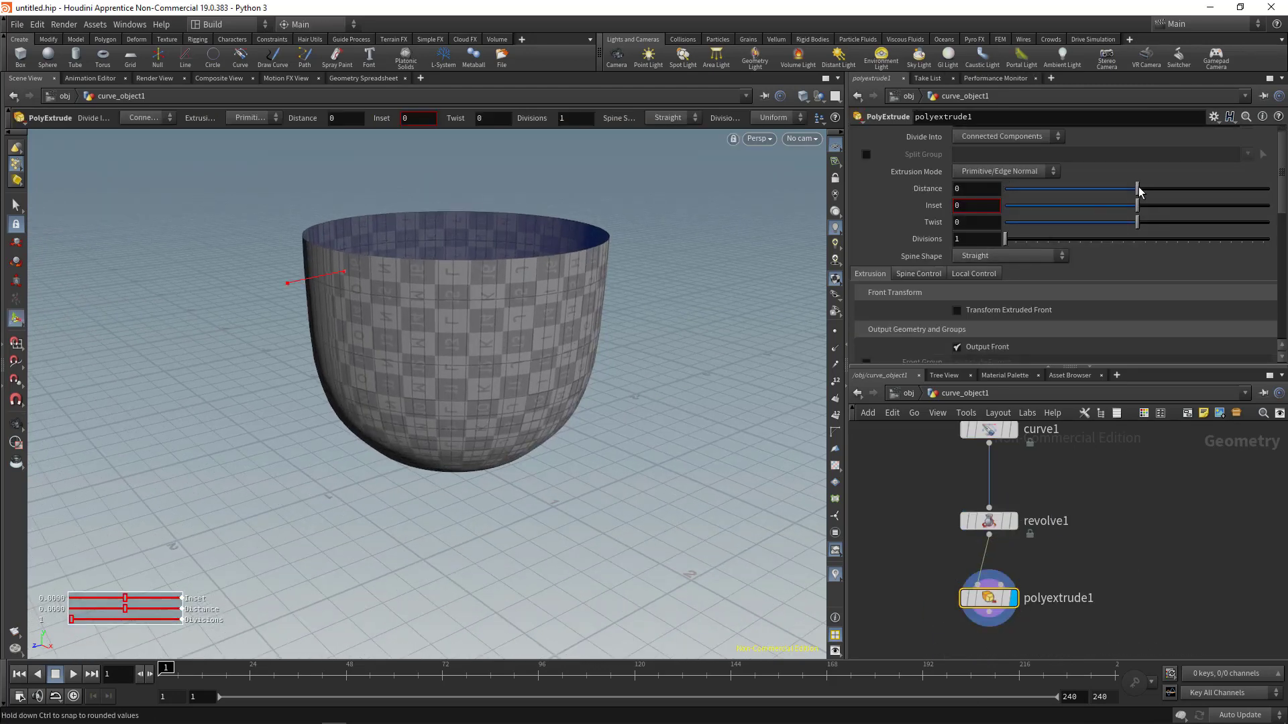
pyautogui.moveTo(1138, 191); pyautogui.dragTo(1159, 212)
pyautogui.press('Escape')
pyautogui.moveTo(469, 224); pyautogui.dragTo(436, 494)
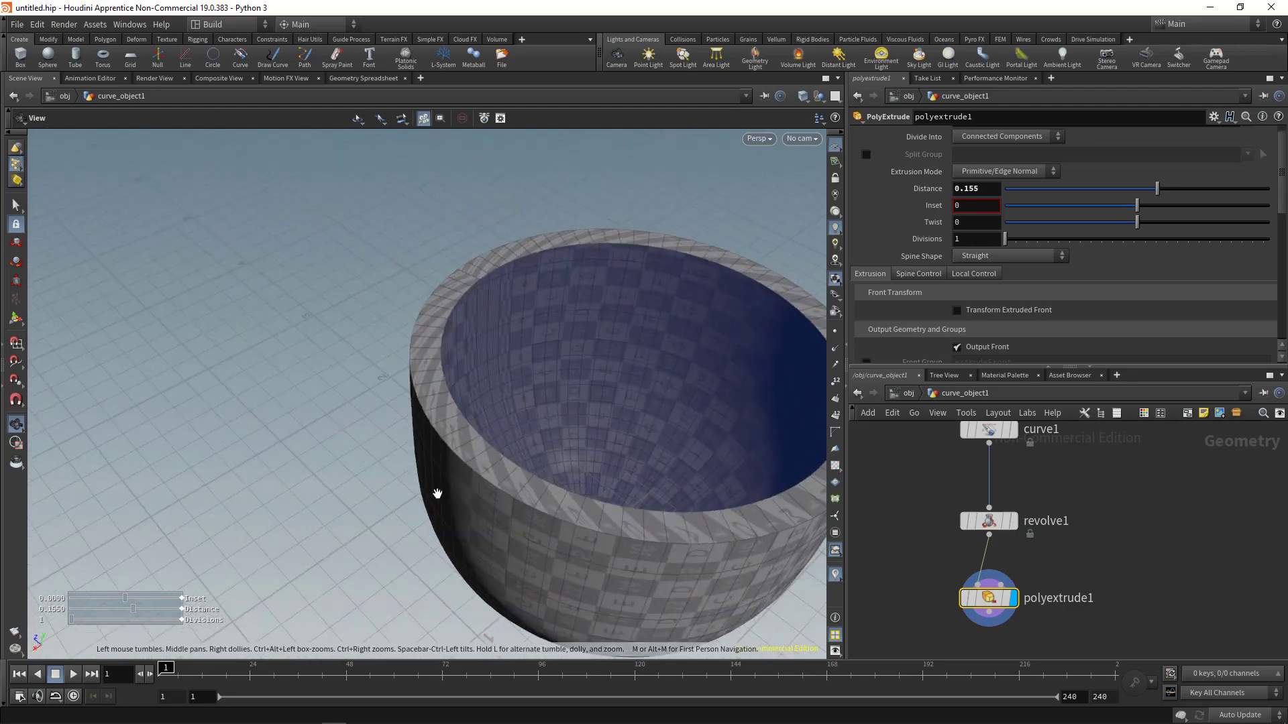
# Step: Turn on Output Back for polyextrude1 to give the bowl an inner wall, and inspect its rim and wall
pyautogui.moveTo(437, 494); pyautogui.dragTo(422, 541, button='right')
pyautogui.moveTo(423, 541); pyautogui.dragTo(359, 451)
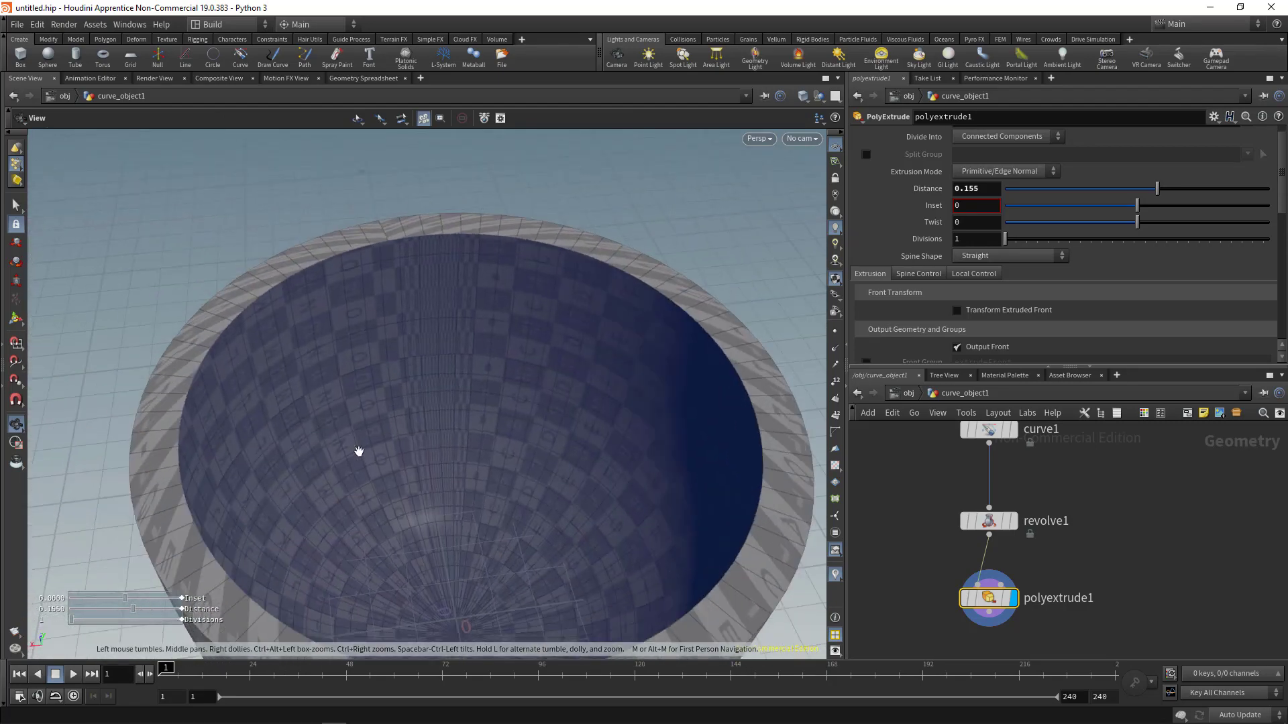
pyautogui.keyDown('alt'); pyautogui.moveTo(351, 376); pyautogui.dragTo(440, 341); pyautogui.keyUp('alt')
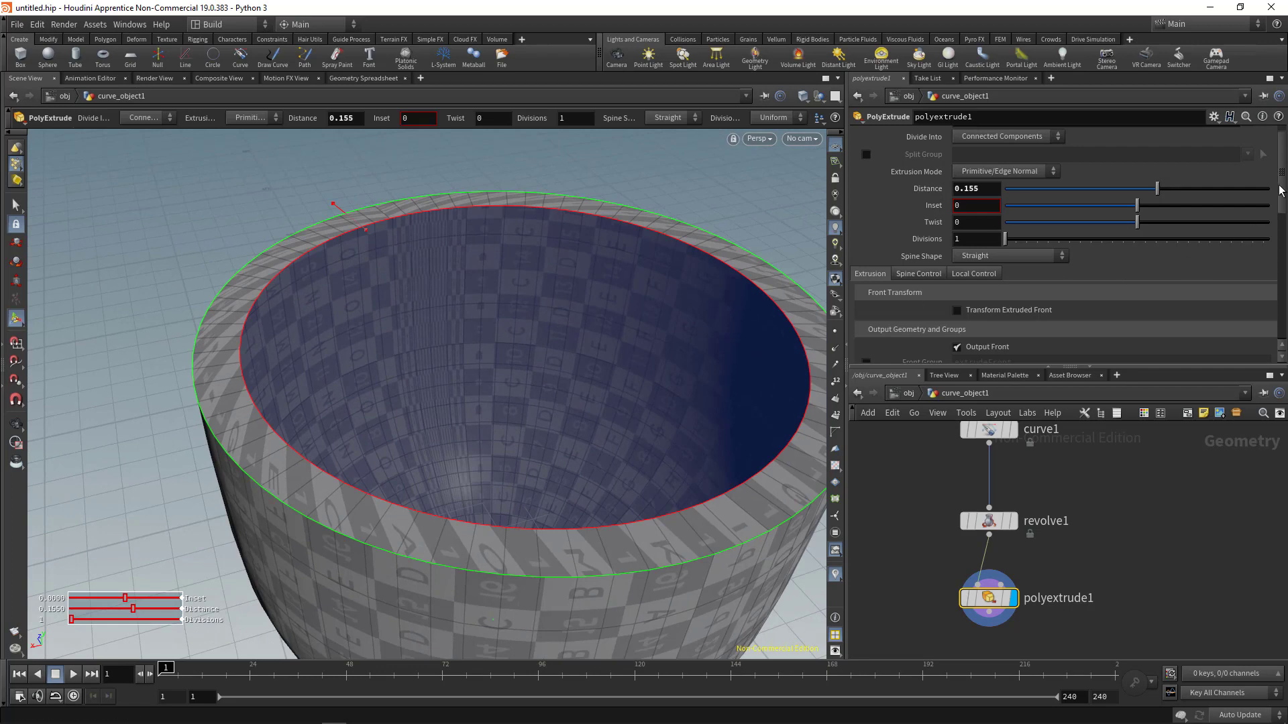
pyautogui.scroll(-5, 1102, 273)
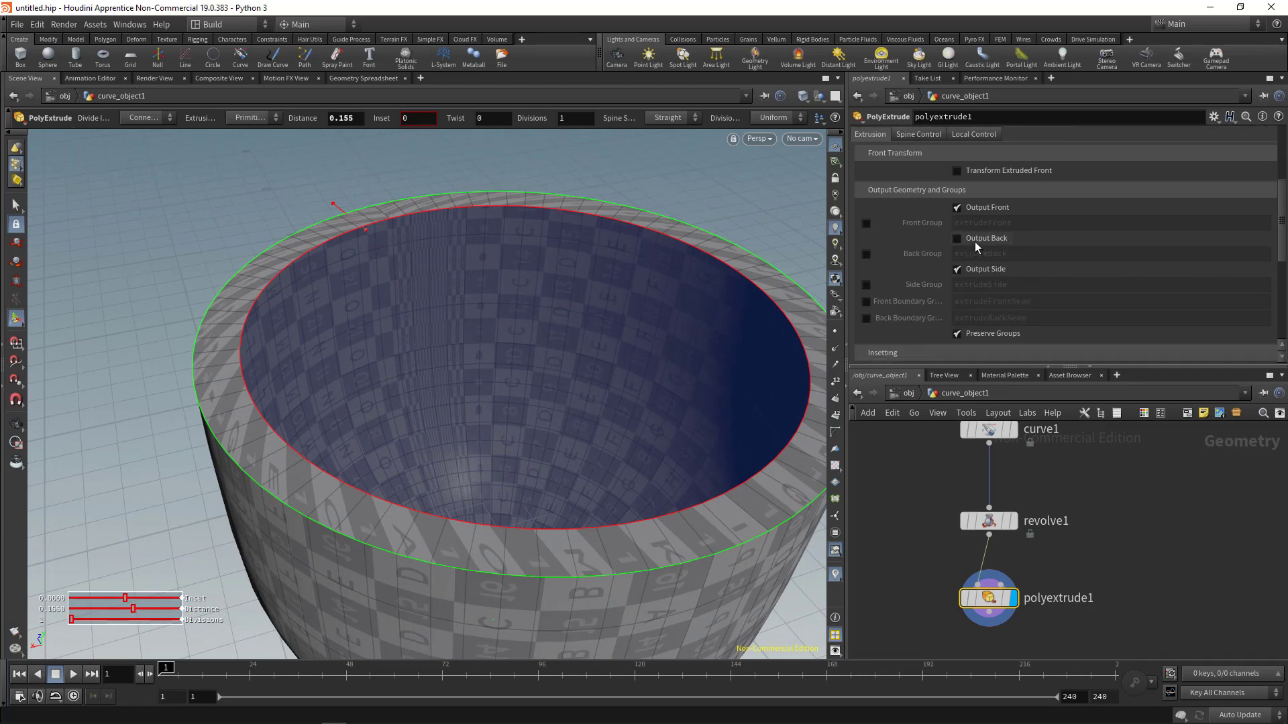
pyautogui.click(975, 243)
pyautogui.press('Escape')
pyautogui.moveTo(510, 349); pyautogui.dragTo(481, 432)
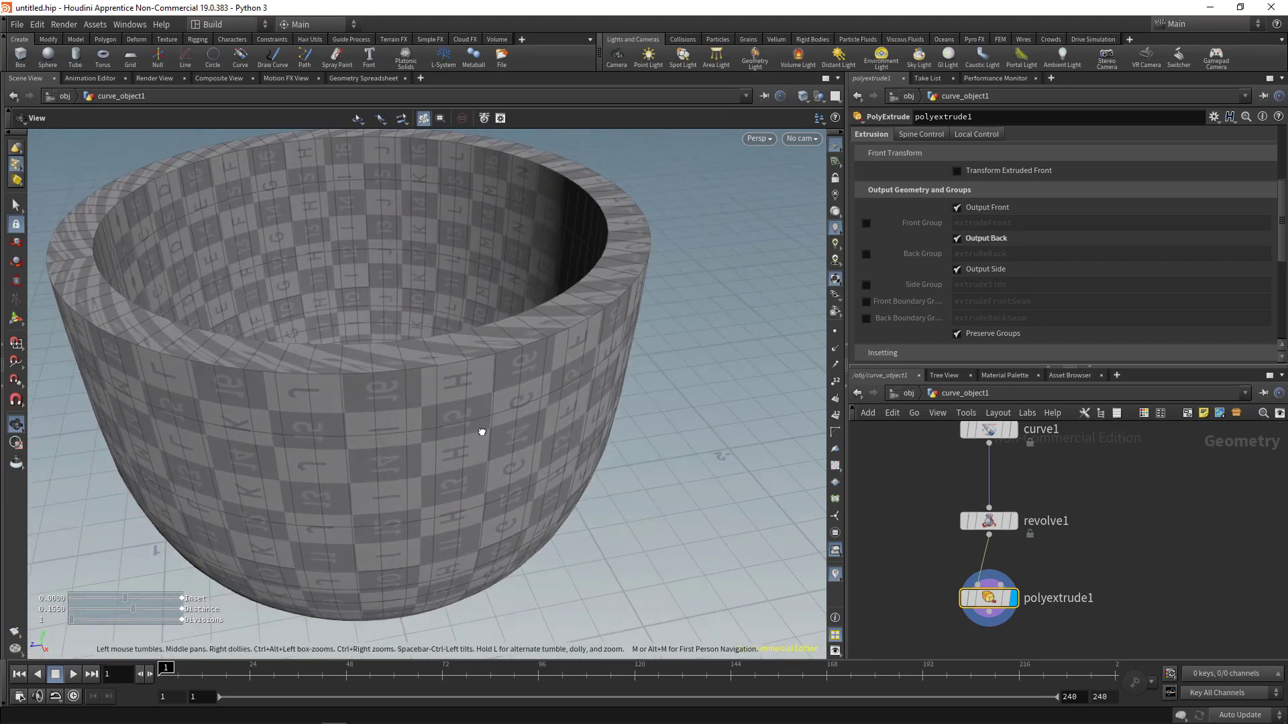
pyautogui.keyDown('alt'); pyautogui.moveTo(471, 421); pyautogui.dragTo(595, 441, button='right'); pyautogui.keyUp('alt')
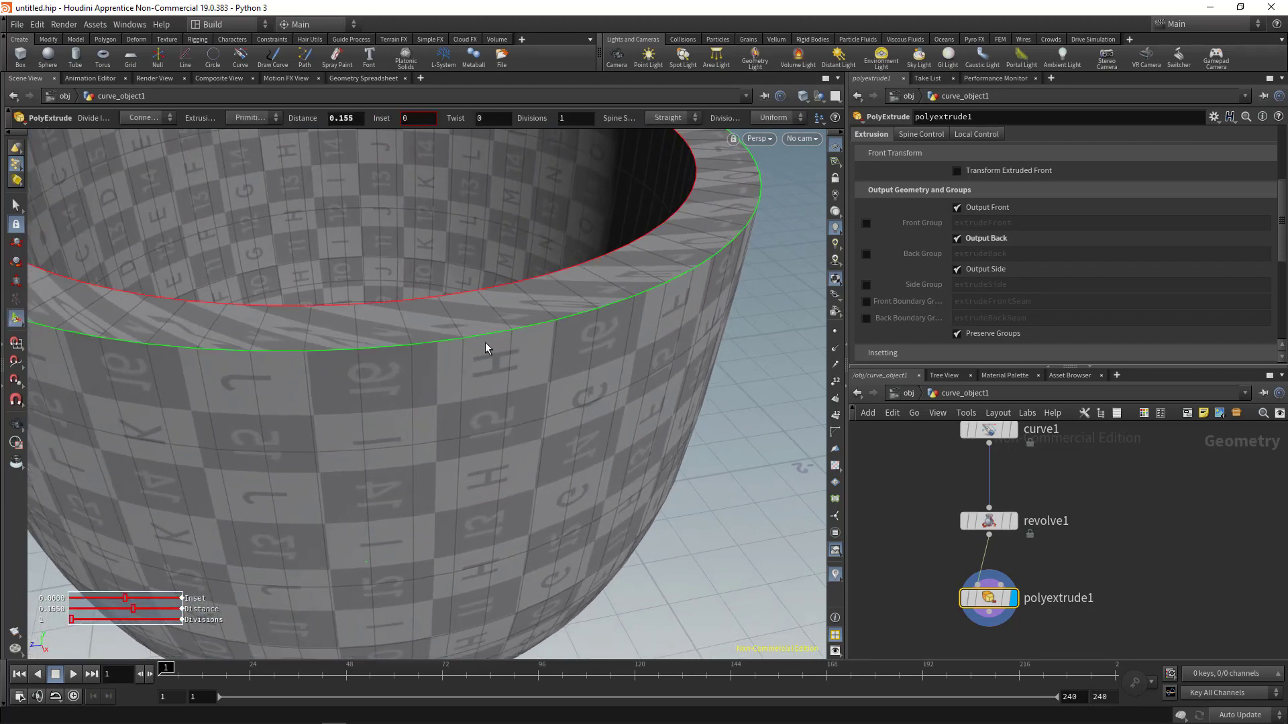
pyautogui.moveTo(485, 343)
pyautogui.keyDown('alt'); pyautogui.mouseDown()
pyautogui.moveTo(383, 383)
pyautogui.moveTo(478, 324)
pyautogui.mouseUp(); pyautogui.keyUp('alt')
pyautogui.press('Return')
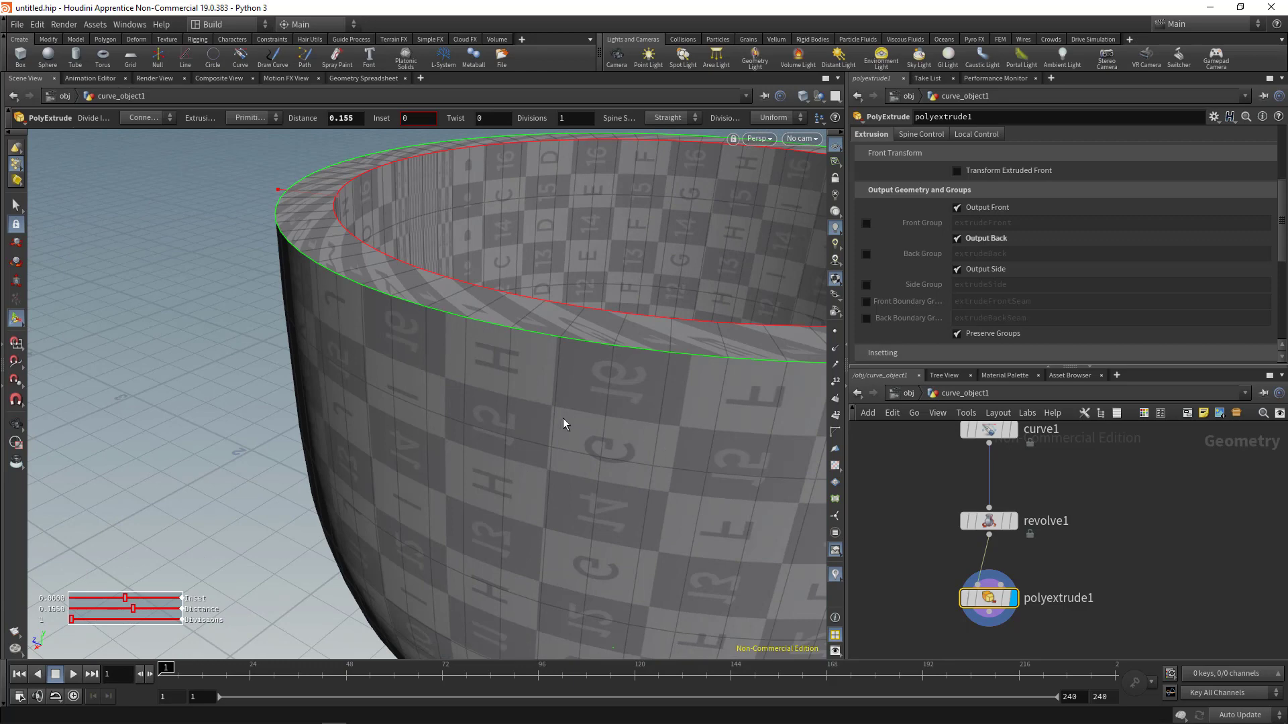
pyautogui.keyDown('alt'); pyautogui.moveTo(564, 424); pyautogui.dragTo(527, 457, button='middle'); pyautogui.keyUp('alt')
# Step: Select the outer and inner edge loops of the bowl's rim
pyautogui.click(22, 210)
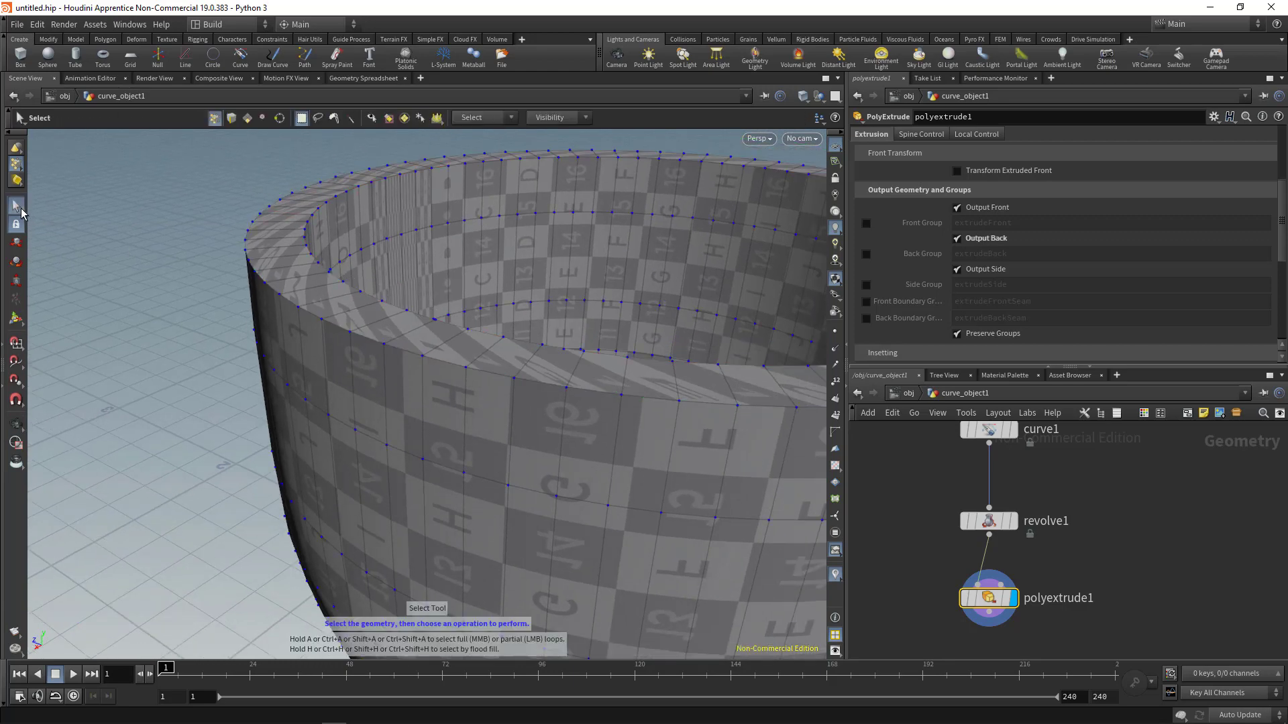
pyautogui.rightClick(16, 171)
pyautogui.click(30, 188)
pyautogui.keyDown('alt'); pyautogui.moveTo(345, 346); pyautogui.dragTo(176, 397); pyautogui.keyUp('alt')
pyautogui.doubleClick(408, 368)
pyautogui.keyDown('alt'); pyautogui.moveTo(506, 412); pyautogui.dragTo(408, 395); pyautogui.keyUp('alt')
pyautogui.keyDown('shift'); pyautogui.doubleClick(453, 352); pyautogui.keyUp('shift')
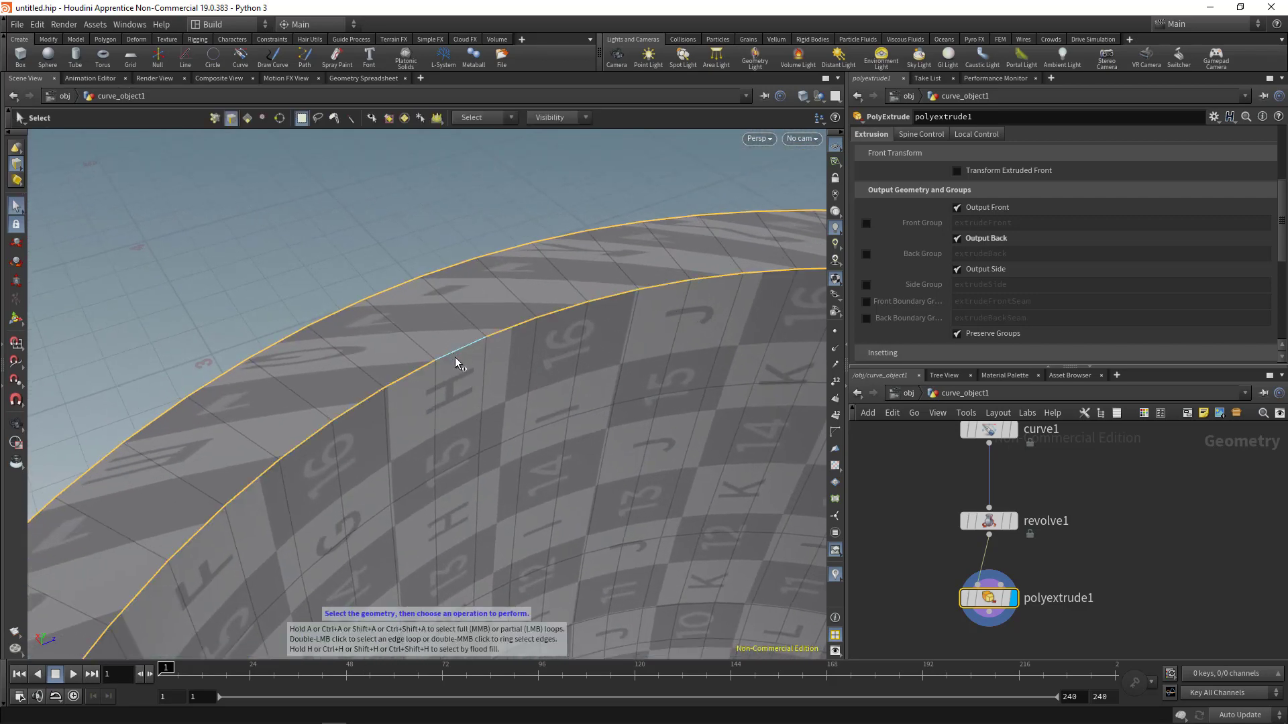
pyautogui.keyDown('alt'); pyautogui.moveTo(349, 371); pyautogui.dragTo(510, 463, button='right'); pyautogui.keyUp('alt')
pyautogui.keyDown('alt'); pyautogui.moveTo(328, 370); pyautogui.dragTo(638, 304); pyautogui.keyUp('alt')
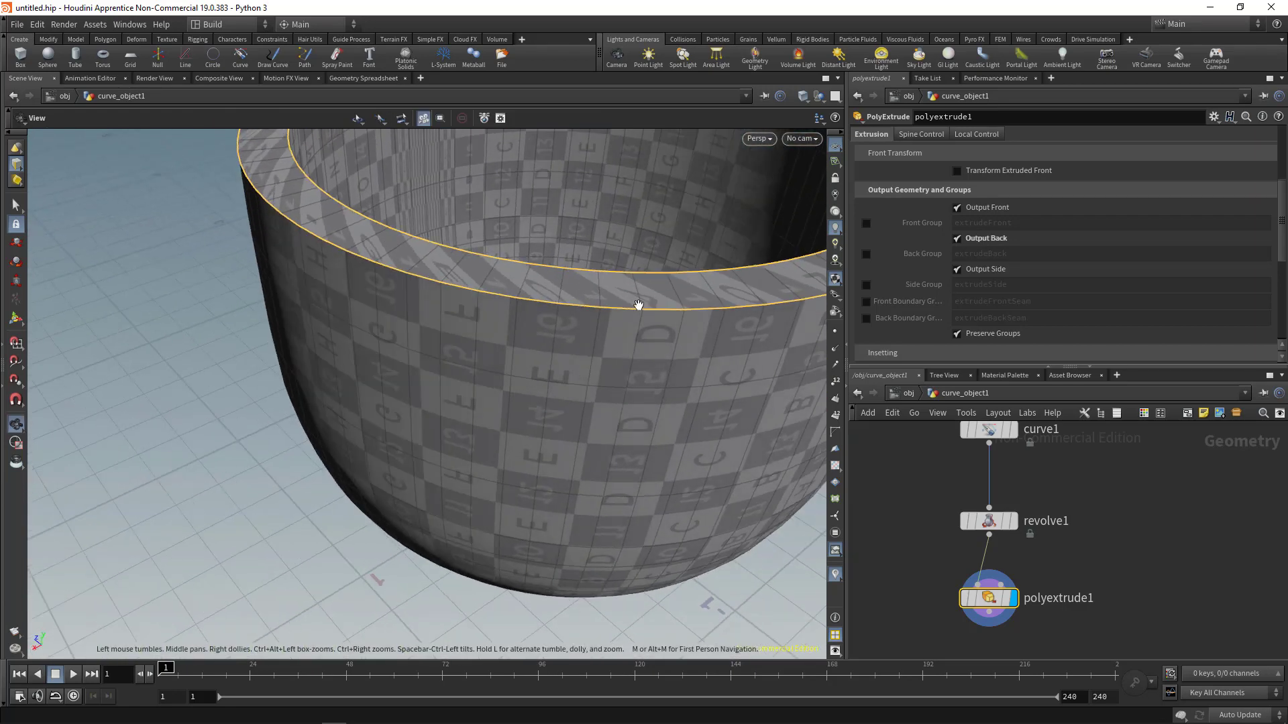
pyautogui.keyDown('alt'); pyautogui.moveTo(638, 304); pyautogui.dragTo(425, 340, button='right'); pyautogui.keyUp('alt')
pyautogui.keyDown('alt'); pyautogui.moveTo(425, 340); pyautogui.dragTo(424, 448); pyautogui.keyUp('alt')
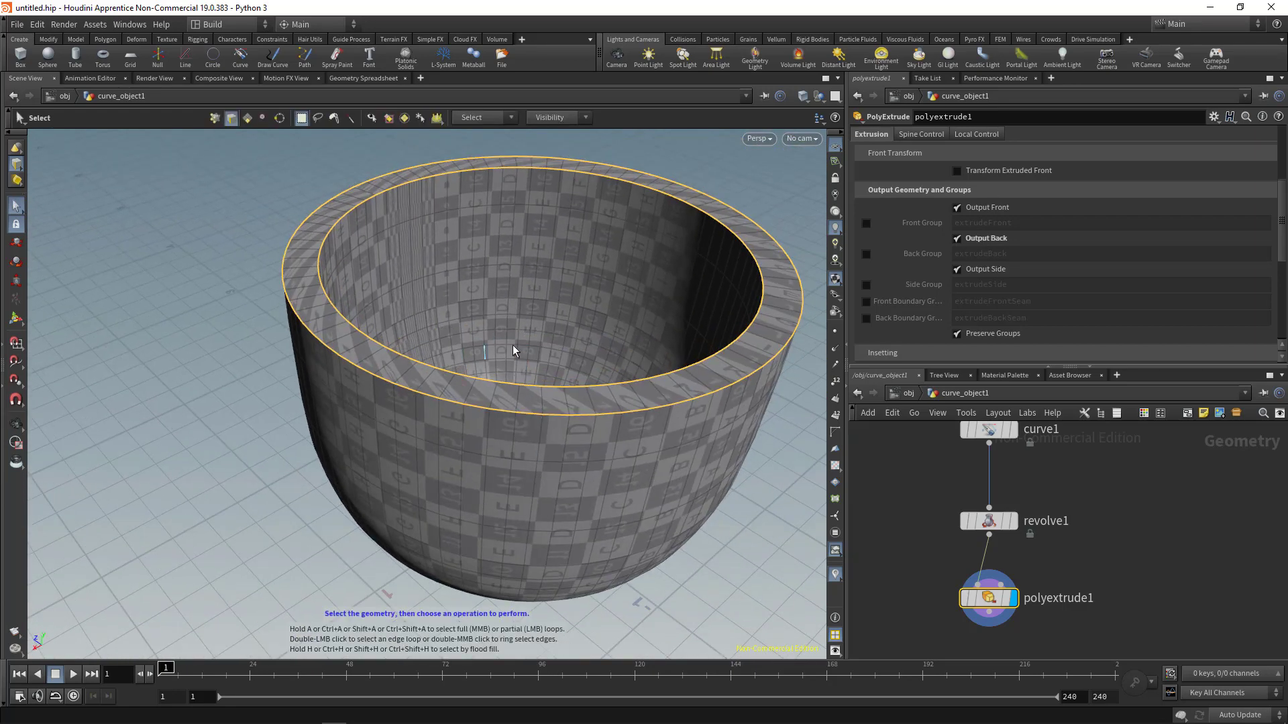
# Step: Add a PolyBevel node to the two selected rim edge loops
pyautogui.press('Escape')
pyautogui.moveTo(513, 349); pyautogui.dragTo(547, 396)
pyautogui.press('s')
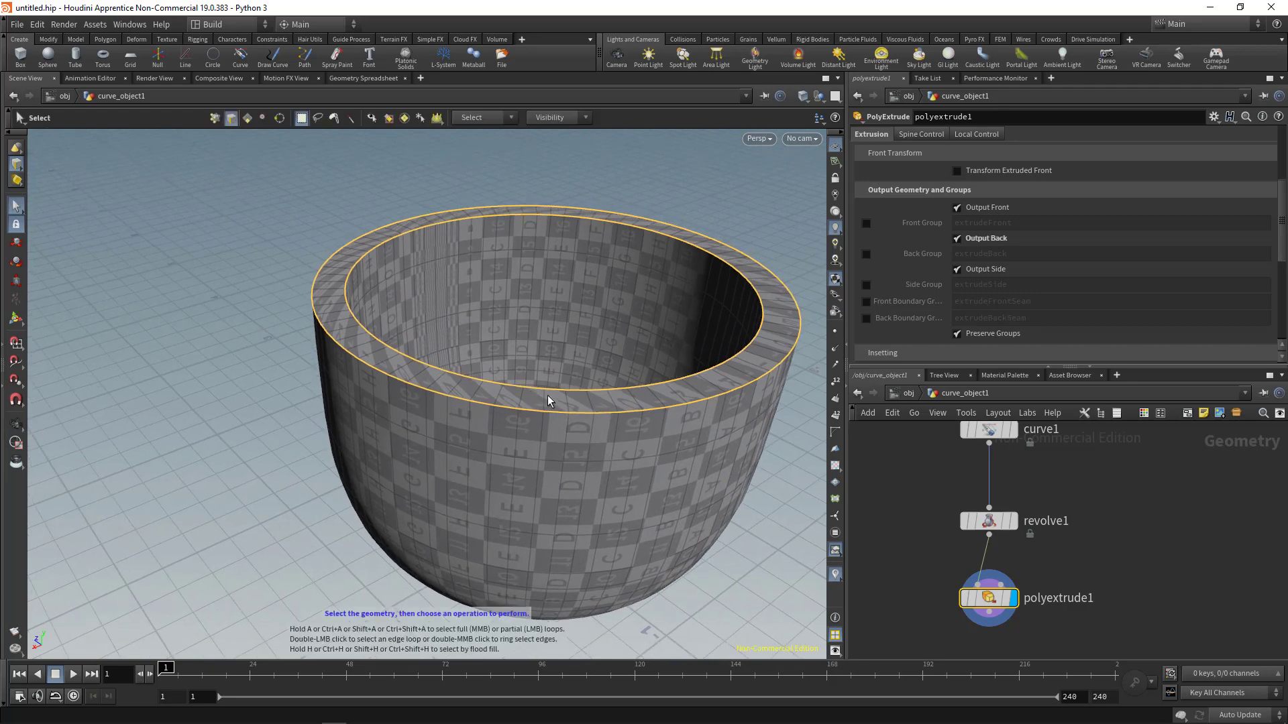
pyautogui.press('Tab')
pyautogui.moveTo(548, 396)
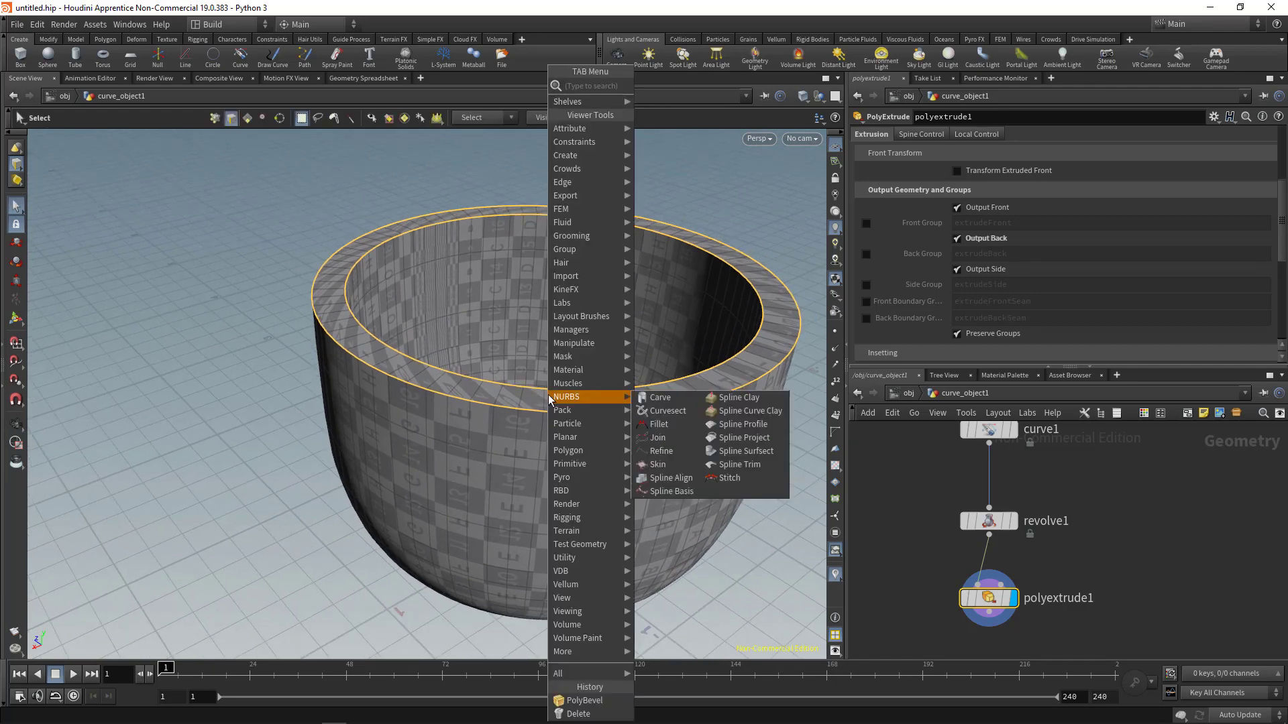
pyautogui.write('poly')
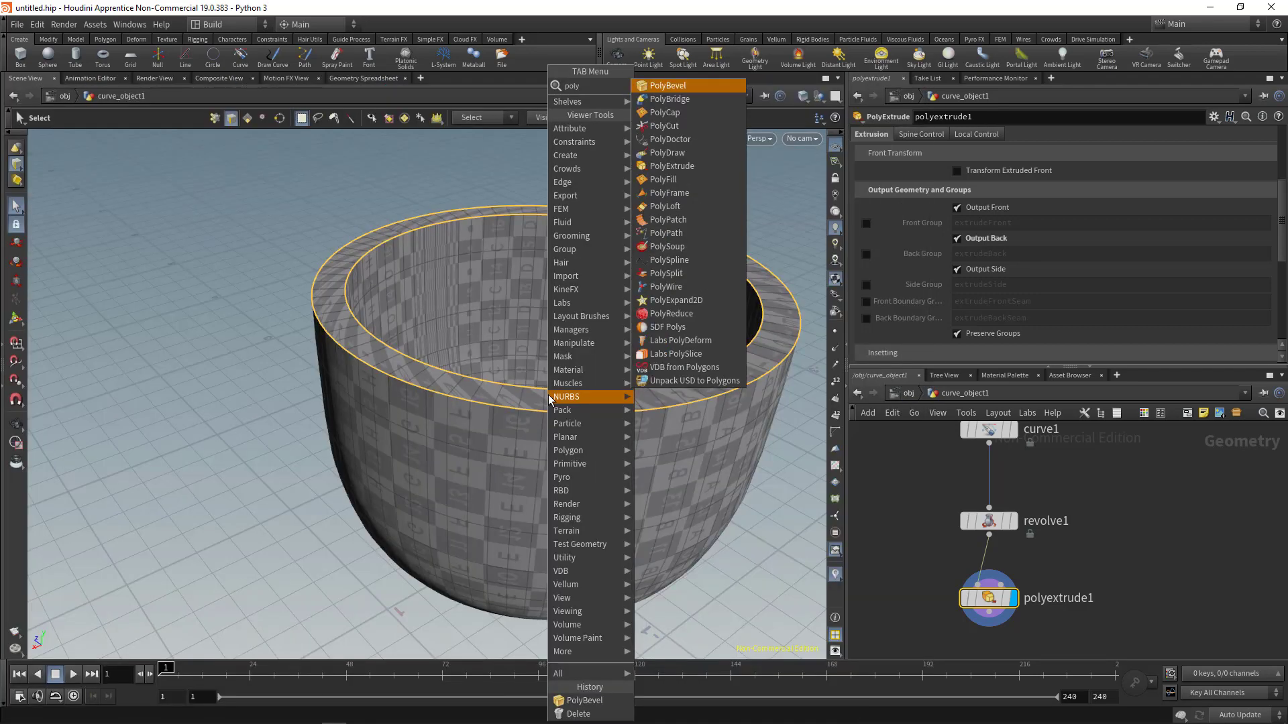
pyautogui.click(695, 87)
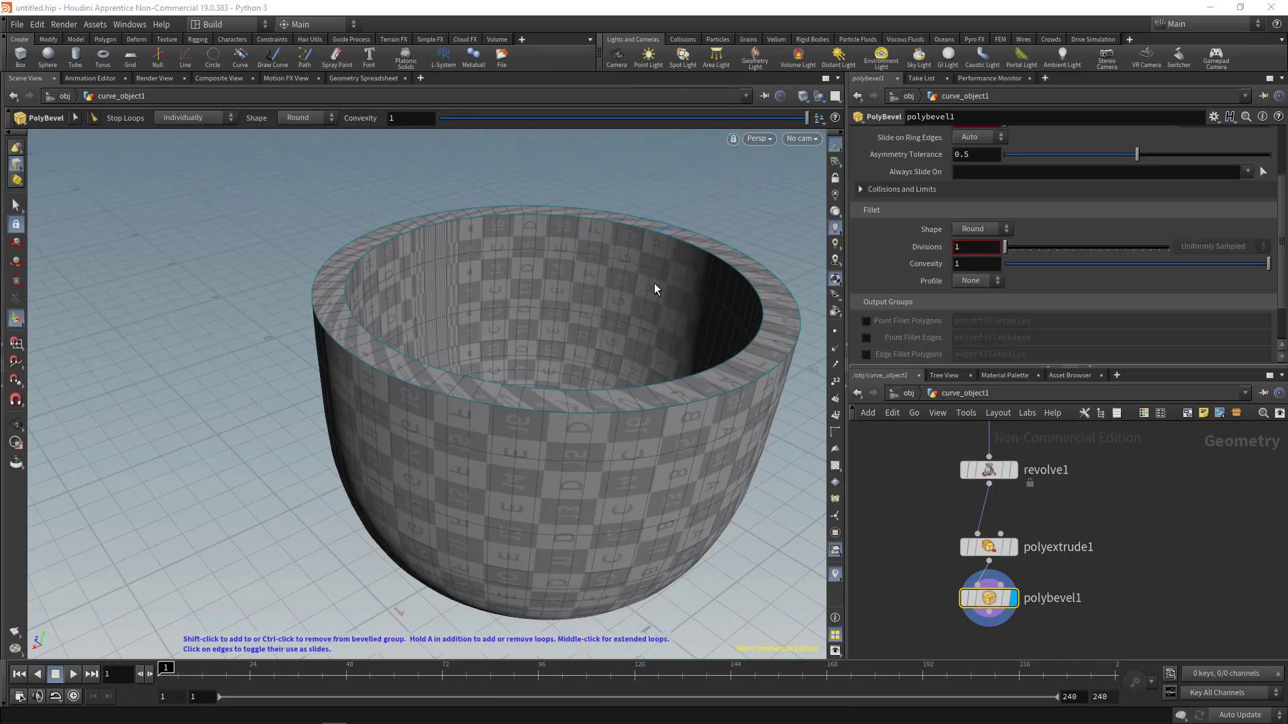
# Step: Set the PolyBevel Distance to 0.035 and take a closer look at the bevelled rim
pyautogui.keyDown('alt'); pyautogui.moveTo(658, 295); pyautogui.dragTo(565, 401, button='middle'); pyautogui.keyUp('alt')
pyautogui.scroll(3, 1073, 235)
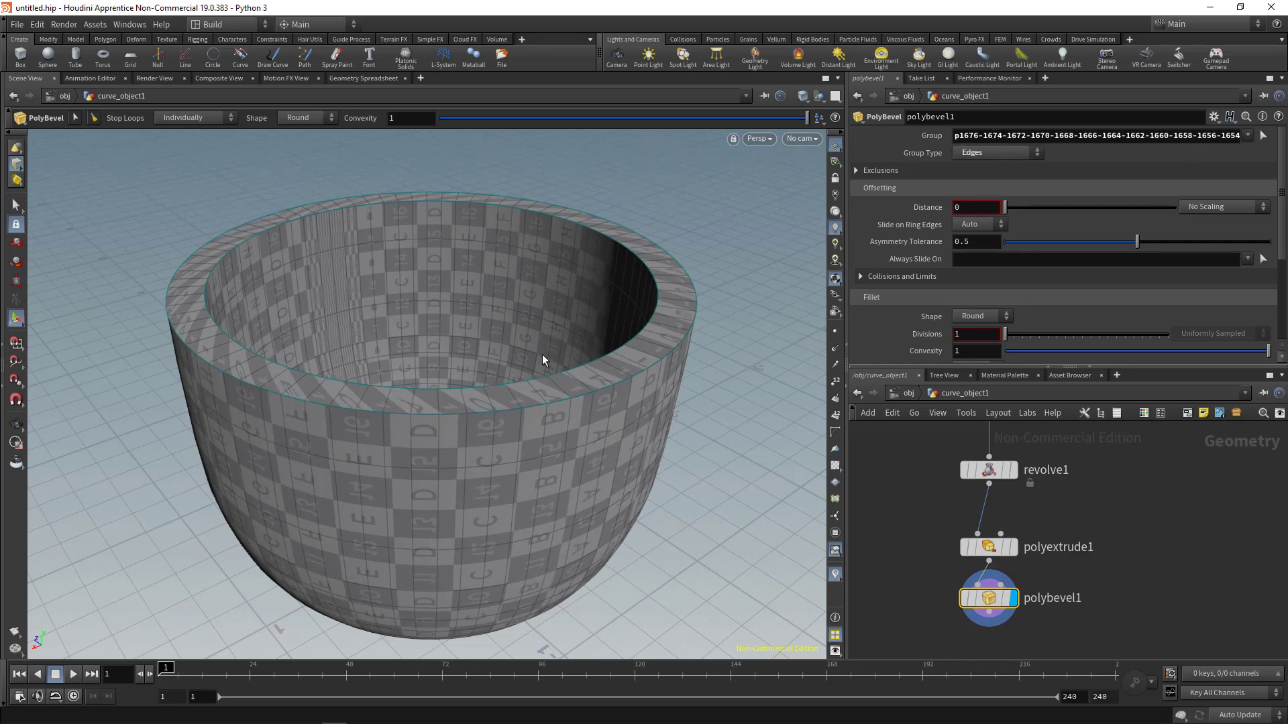
pyautogui.keyDown('alt'); pyautogui.moveTo(541, 357); pyautogui.dragTo(534, 301, button='middle'); pyautogui.keyUp('alt')
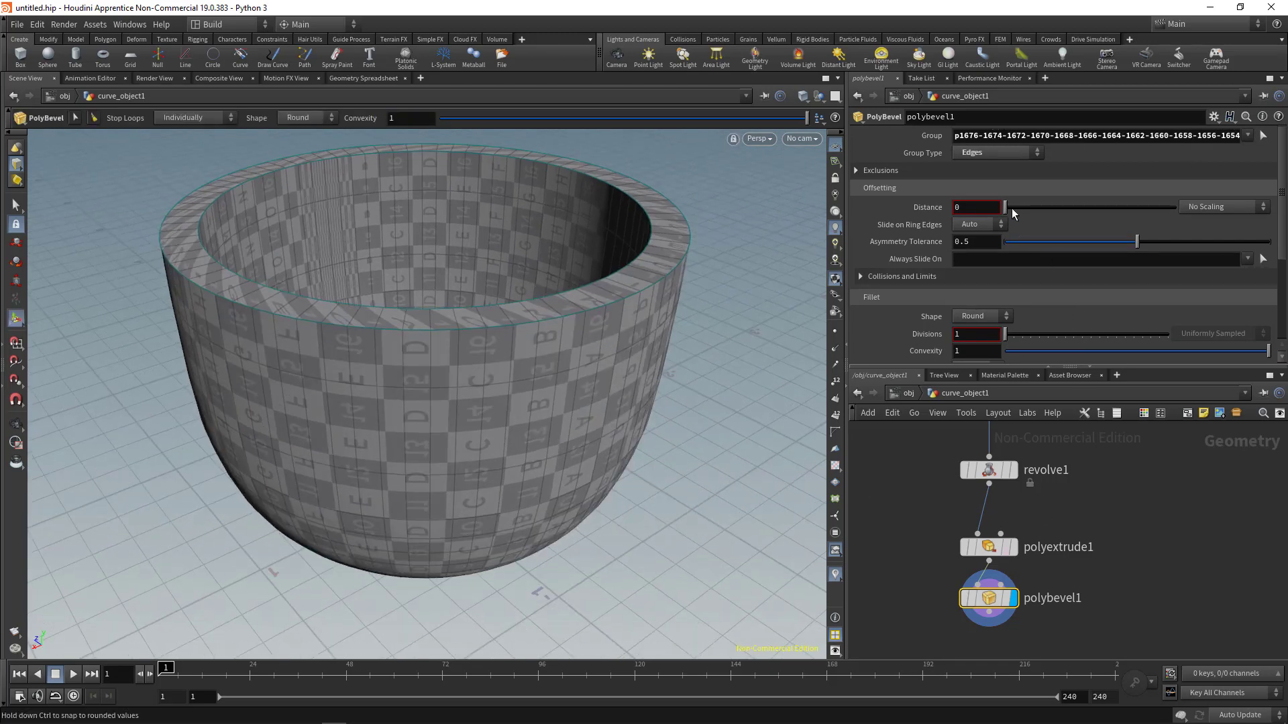
pyautogui.moveTo(1007, 211); pyautogui.dragTo(1013, 215)
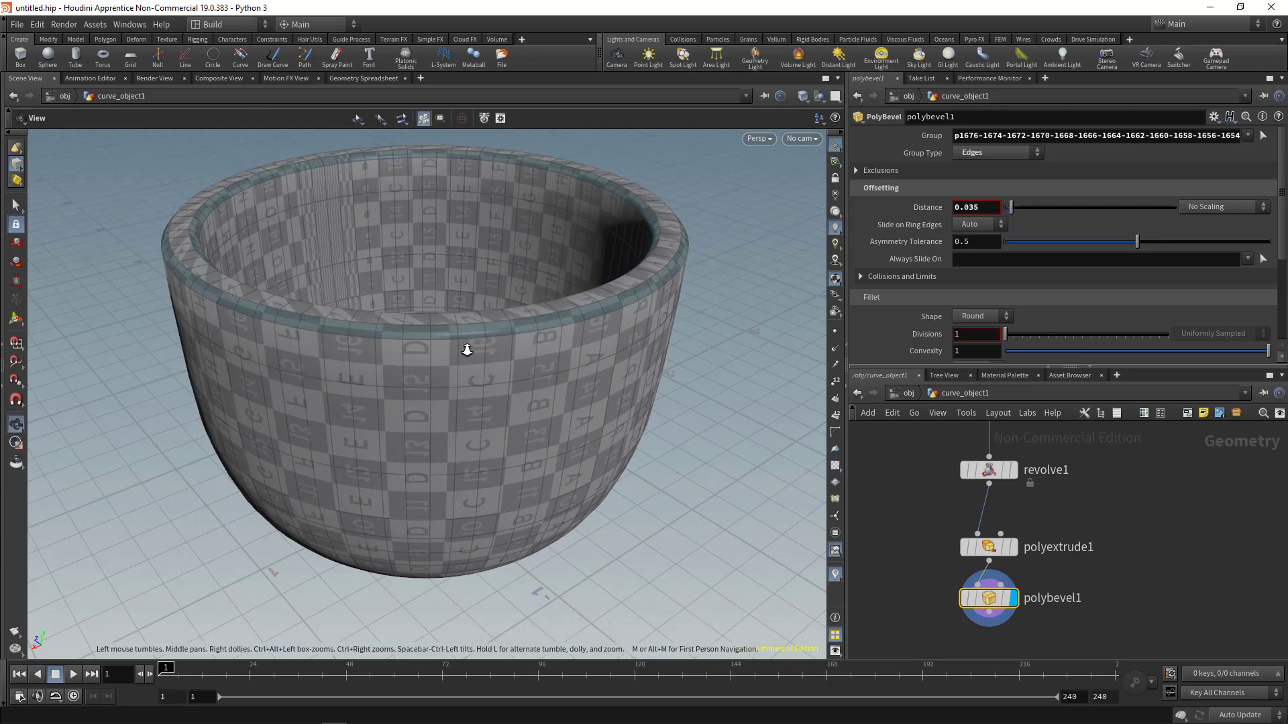
pyautogui.keyDown('alt'); pyautogui.moveTo(466, 346); pyautogui.dragTo(771, 421, button='right'); pyautogui.keyUp('alt')
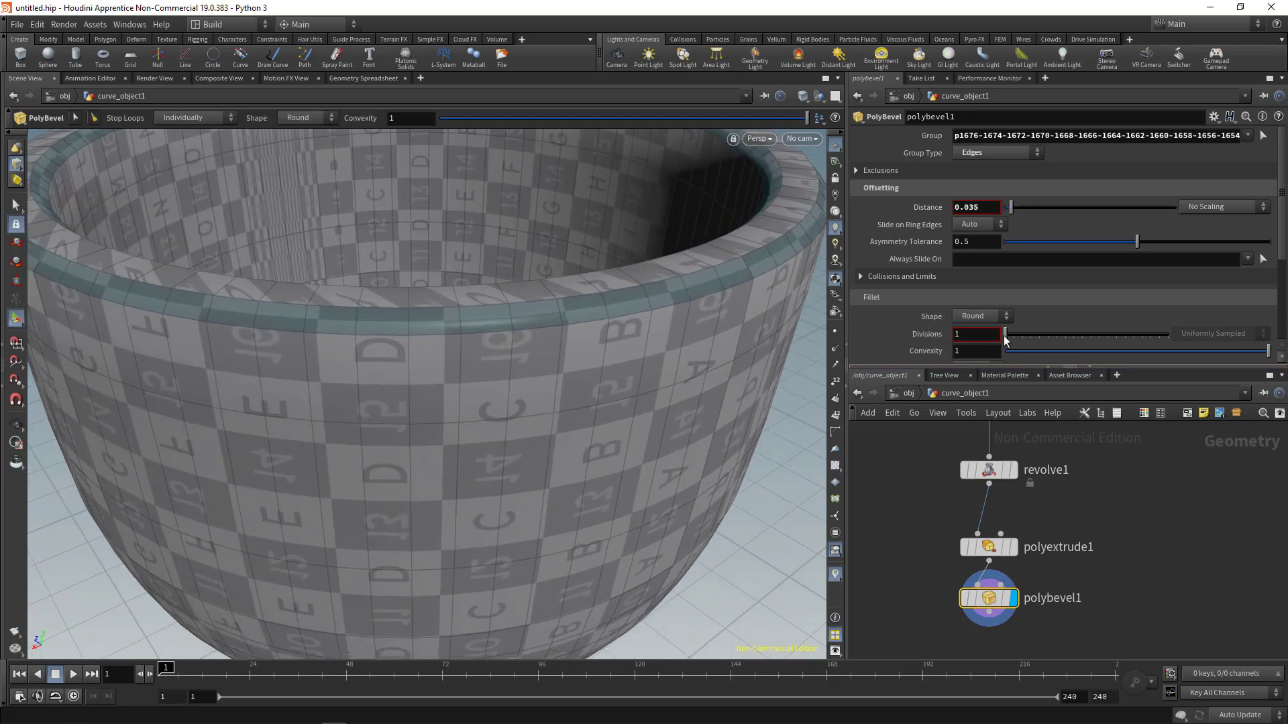
# Step: Set the PolyBevel Divisions to 8 to round the rim, and inspect the whole bowl
pyautogui.moveTo(1005, 340); pyautogui.dragTo(1068, 340)
pyautogui.moveTo(578, 336)
pyautogui.keyDown('alt'); pyautogui.mouseDown()
pyautogui.moveTo(388, 340)
pyautogui.moveTo(566, 337)
pyautogui.mouseUp(); pyautogui.keyUp('alt')
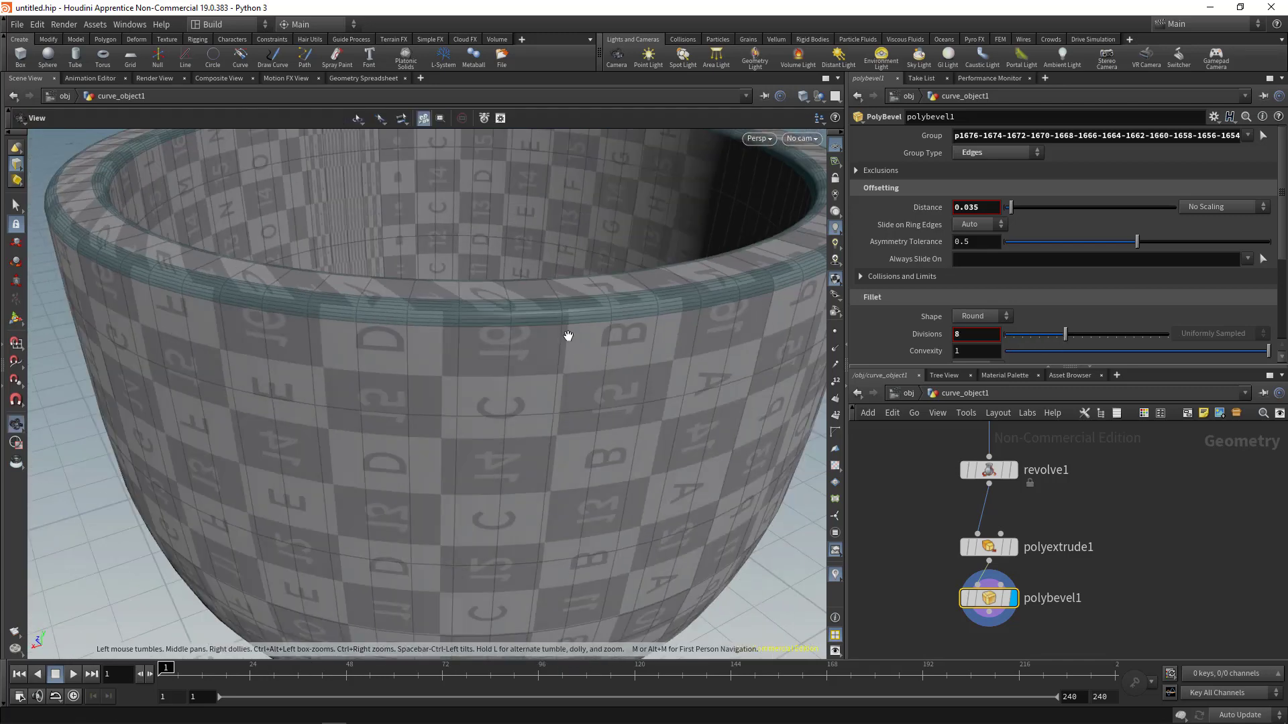
pyautogui.keyDown('alt'); pyautogui.moveTo(567, 337); pyautogui.dragTo(85, 277, button='right'); pyautogui.keyUp('alt')
pyautogui.keyDown('alt'); pyautogui.moveTo(268, 362); pyautogui.dragTo(473, 431); pyautogui.keyUp('alt')
pyautogui.press('Return')
pyautogui.press('h')
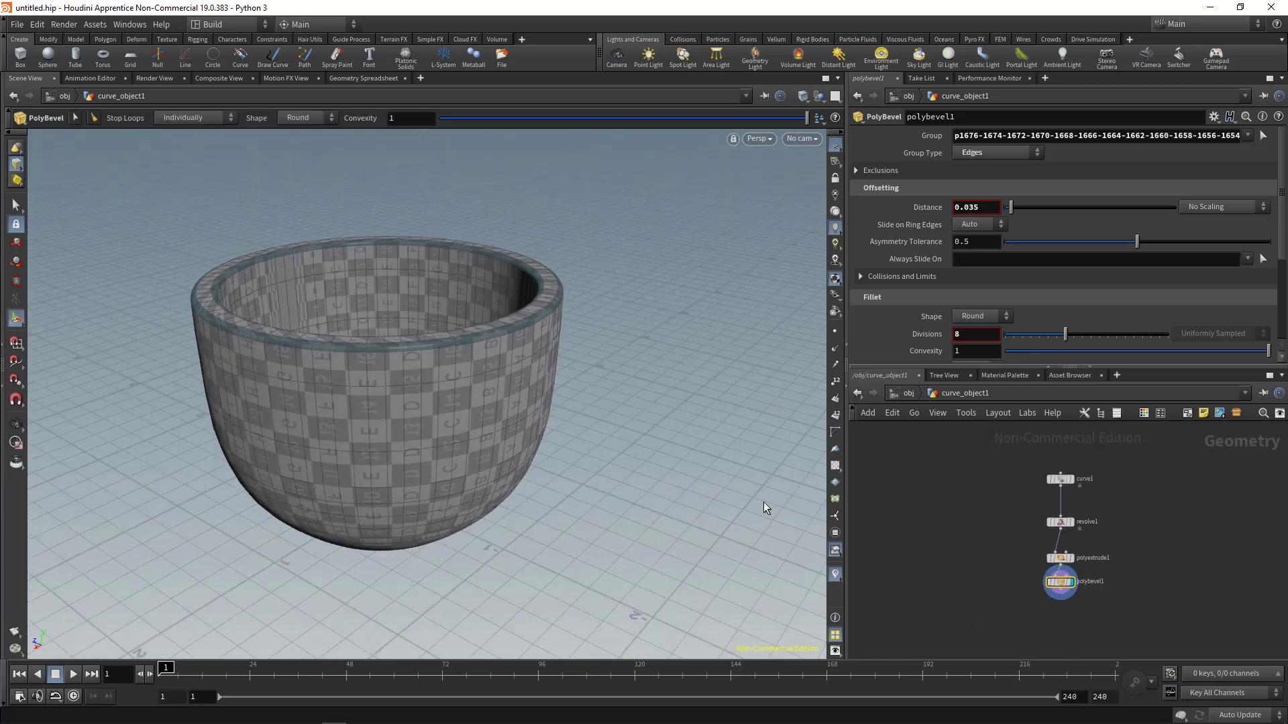
# Step: Switch to the maximized Right view and start a new Bezier Curve node in curve_object1
pyautogui.press('Escape')
pyautogui.hotkey('space', 'b')
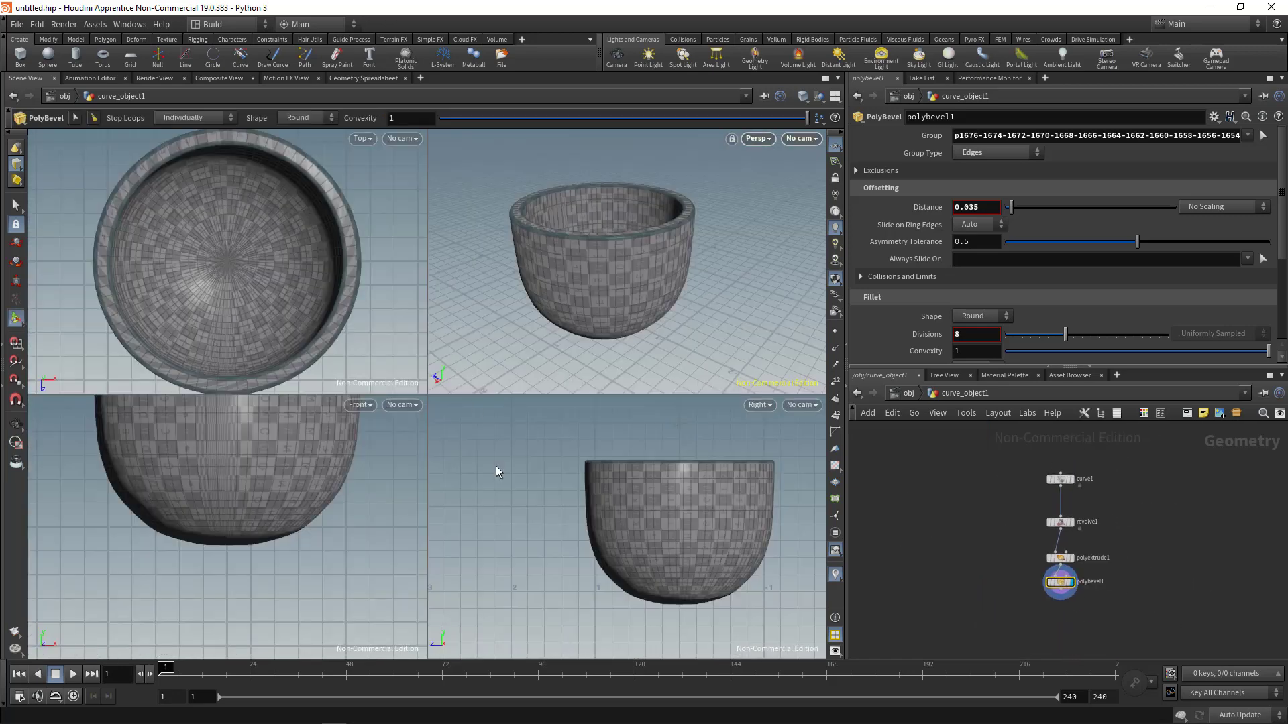
pyautogui.hotkey('space', 'b')
pyautogui.moveTo(537, 507); pyautogui.dragTo(383, 460, button='middle')
pyautogui.scroll(2, 383, 460)
pyautogui.press('Return')
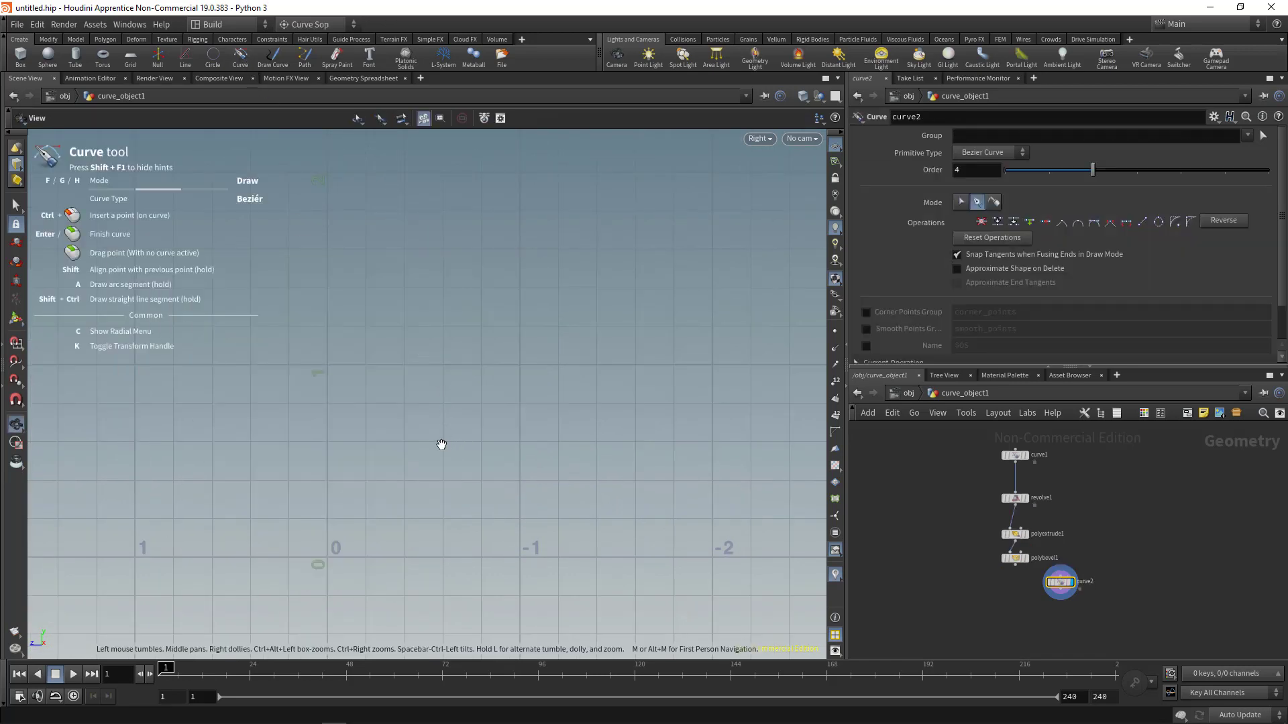
pyautogui.moveTo(439, 443); pyautogui.dragTo(481, 435, button='middle')
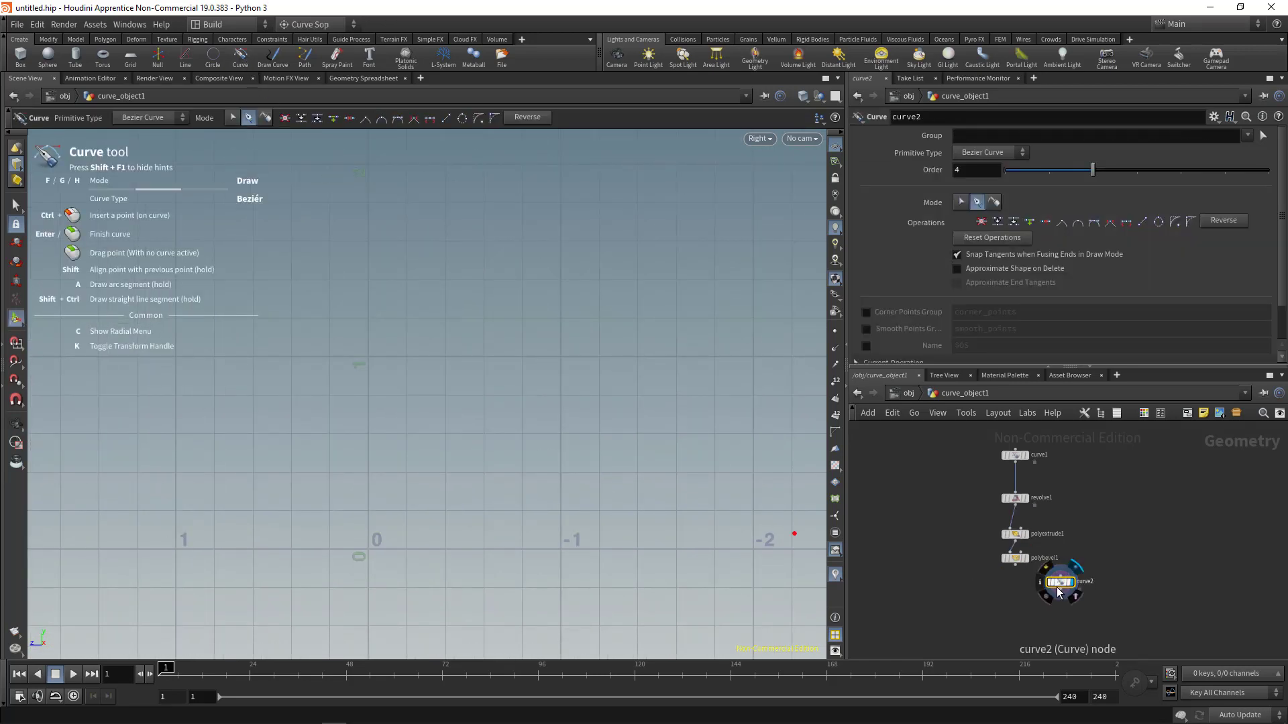
# Step: Place the curve2 node beside the bowl's node chain and display polybevel1 as a wireframe template
pyautogui.moveTo(1060, 589); pyautogui.dragTo(943, 540)
pyautogui.scroll(5, 1036, 556)
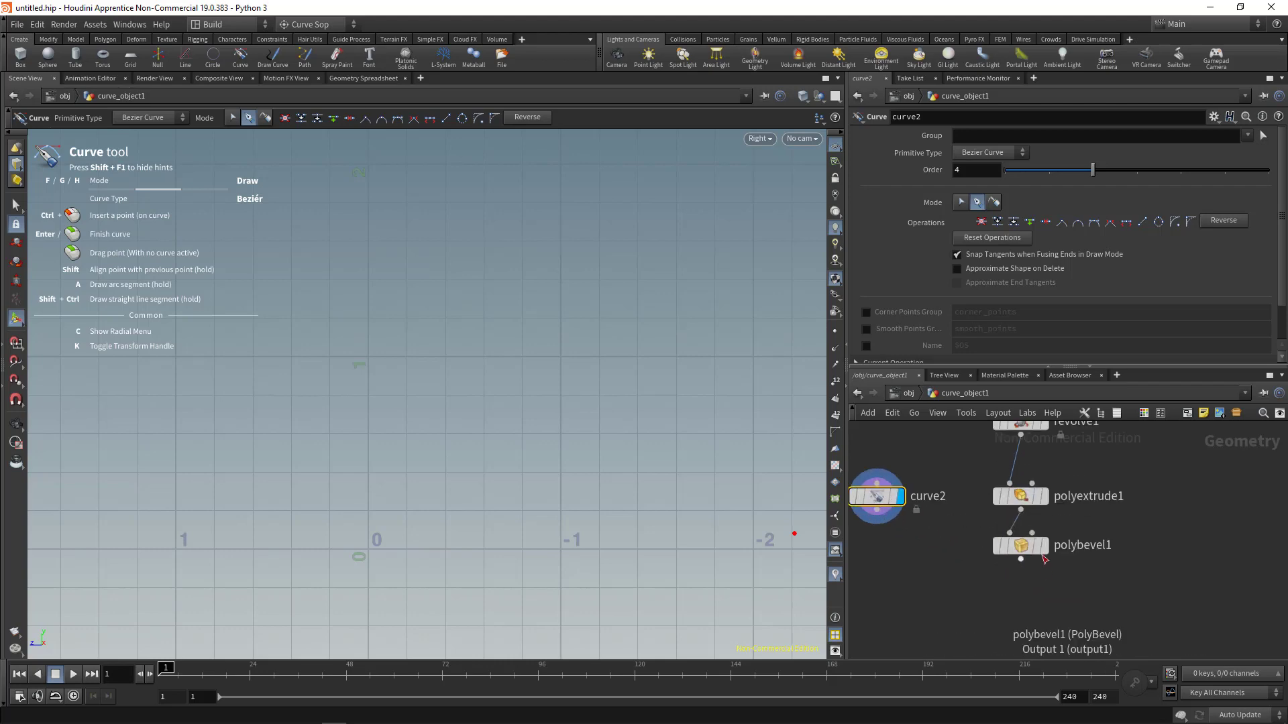
pyautogui.click(1040, 549)
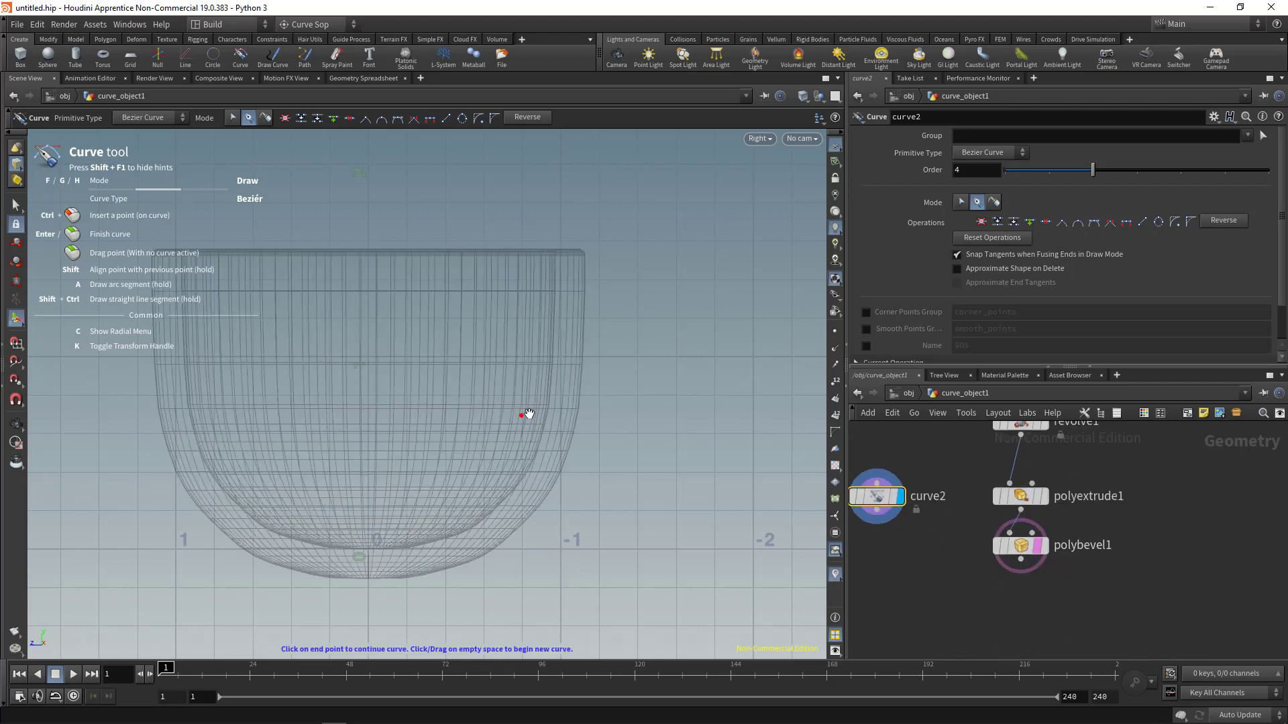
# Step: Draw a rounded four-point Bezier handle curve starting and ending inside the bowl's wall, and check it in perspective
pyautogui.scroll(5, 528, 414)
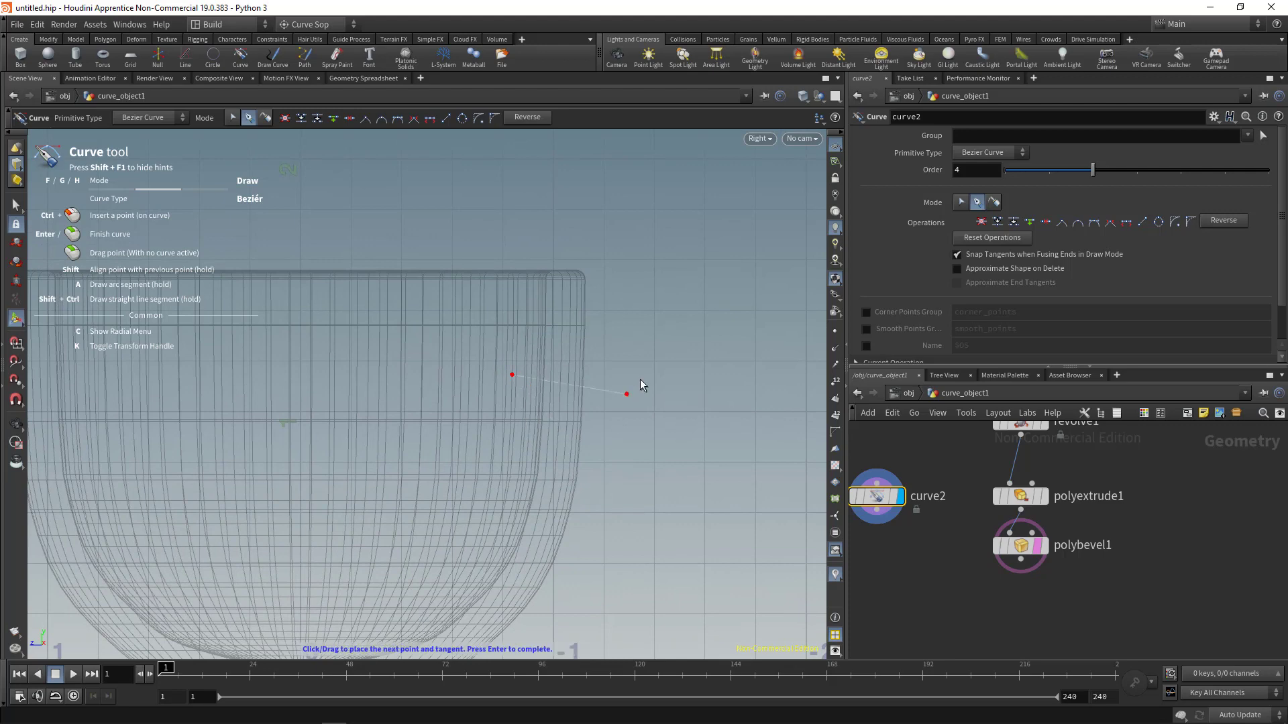
pyautogui.keyDown('alt'); pyautogui.moveTo(576, 379); pyautogui.dragTo(539, 405, button='middle'); pyautogui.keyUp('alt')
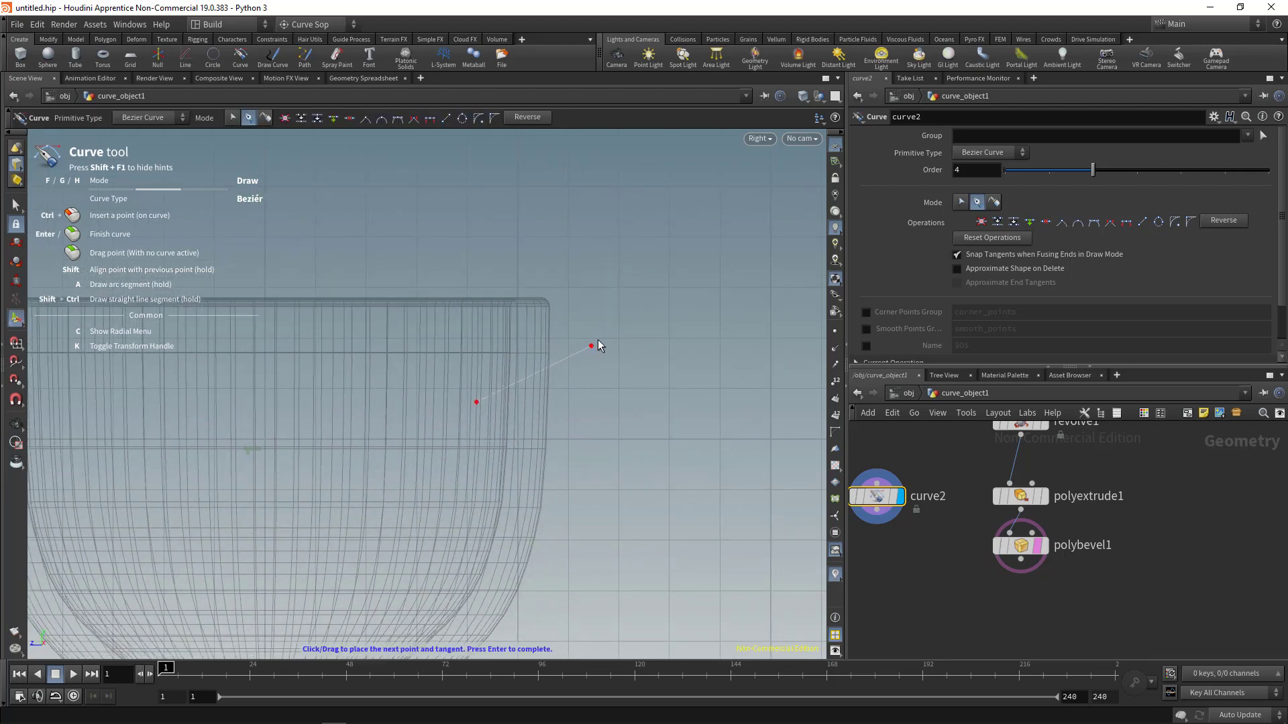
pyautogui.moveTo(641, 332); pyautogui.dragTo(635, 333)
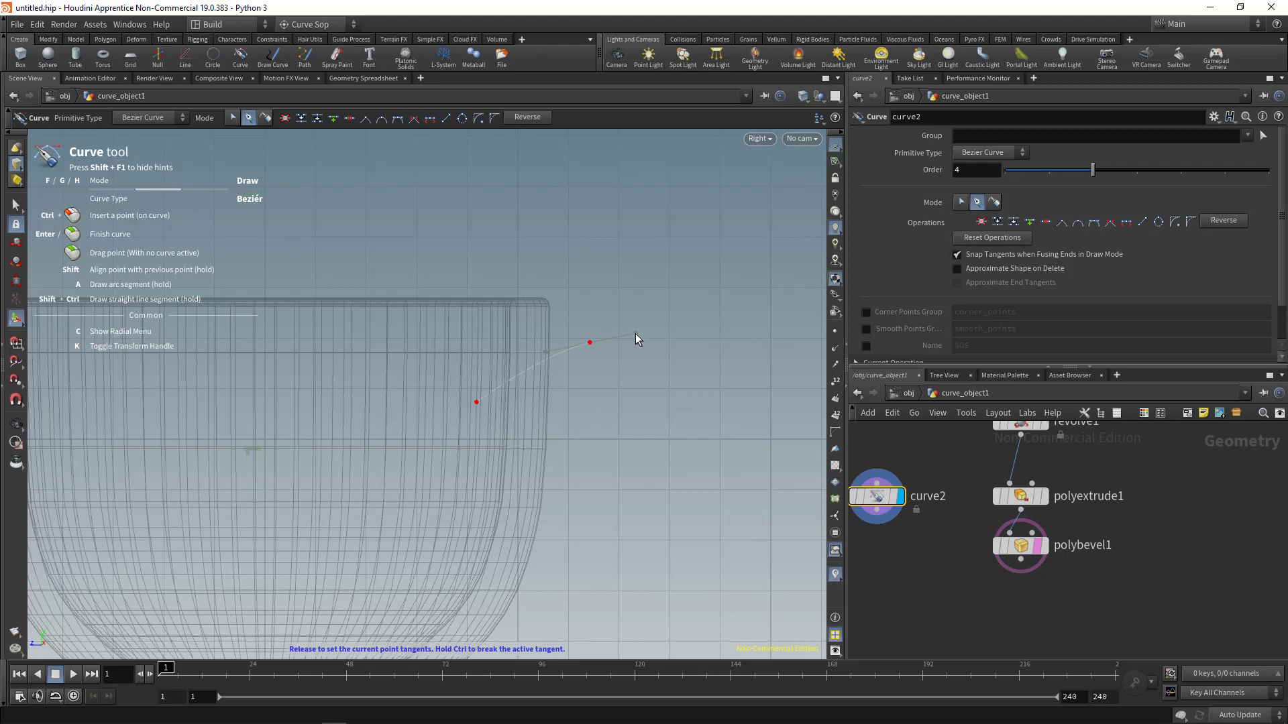
pyautogui.scroll(-2, 648, 416)
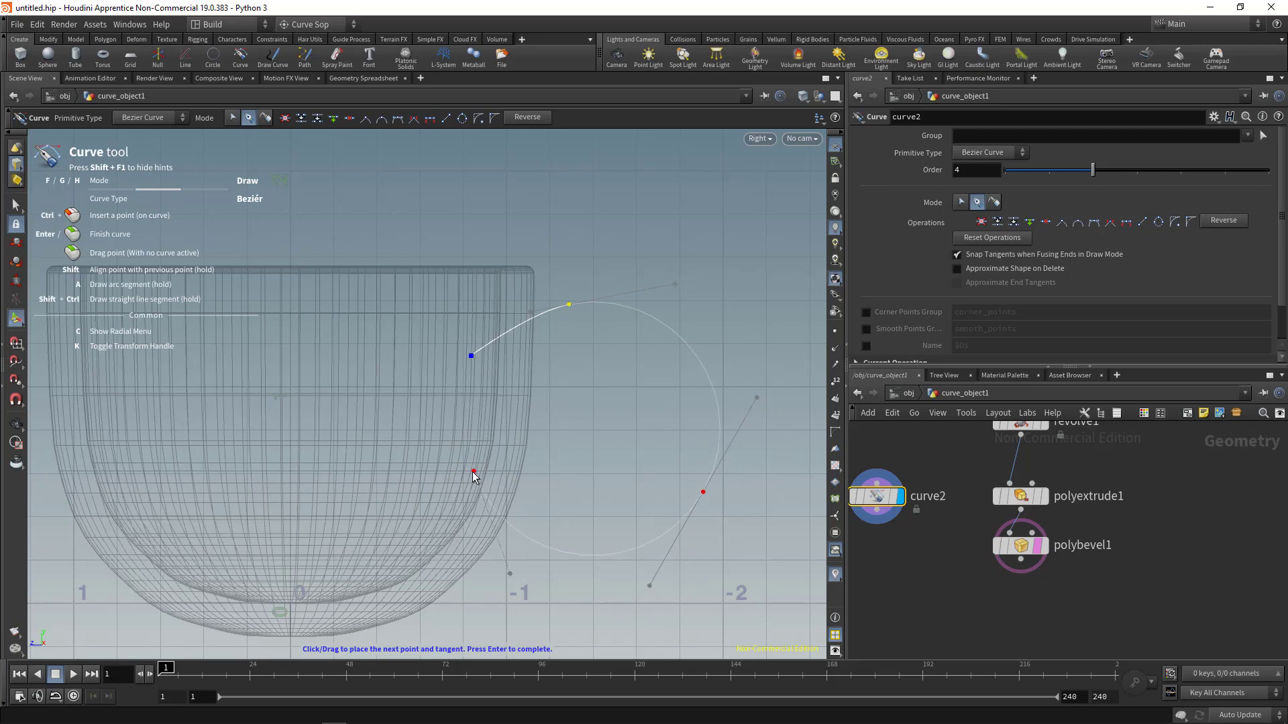
pyautogui.keyDown('alt'); pyautogui.moveTo(567, 491); pyautogui.dragTo(422, 463, button='right'); pyautogui.keyUp('alt')
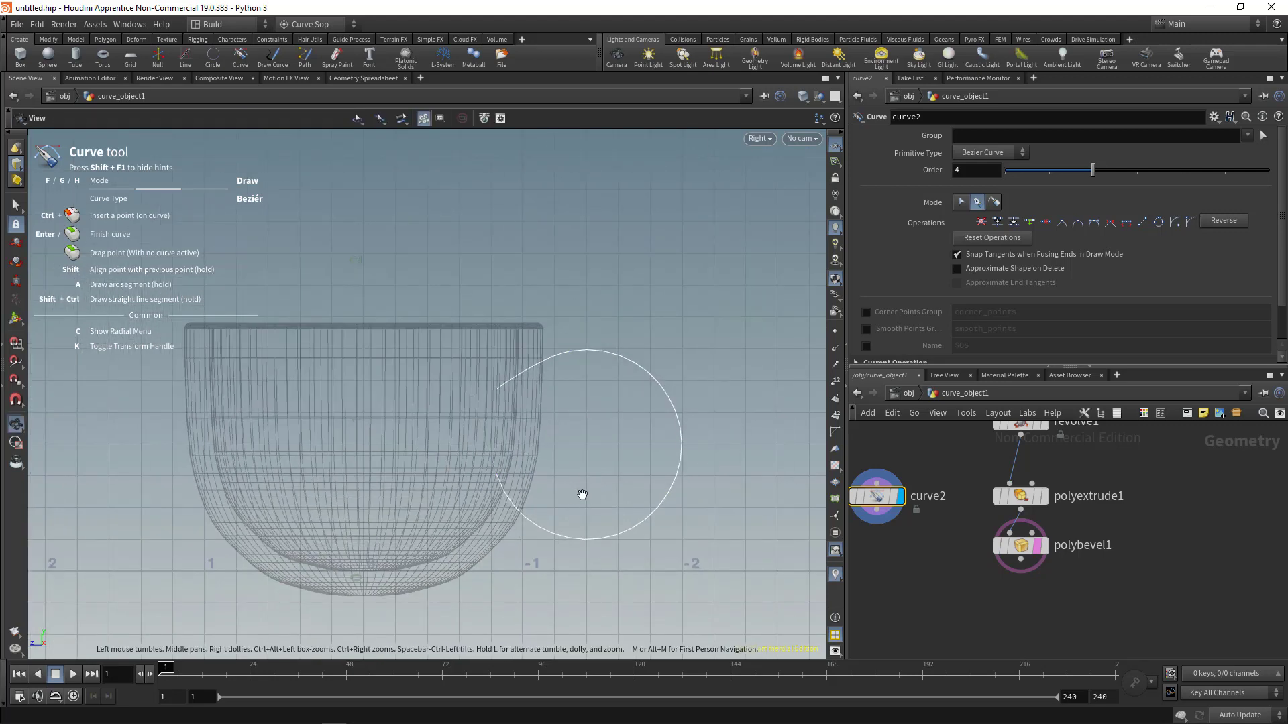
pyautogui.keyDown('alt'); pyautogui.moveTo(581, 494); pyautogui.dragTo(509, 460, button='middle'); pyautogui.keyUp('alt')
pyautogui.keyDown('alt'); pyautogui.moveTo(510, 459); pyautogui.dragTo(628, 464, button='right'); pyautogui.keyUp('alt')
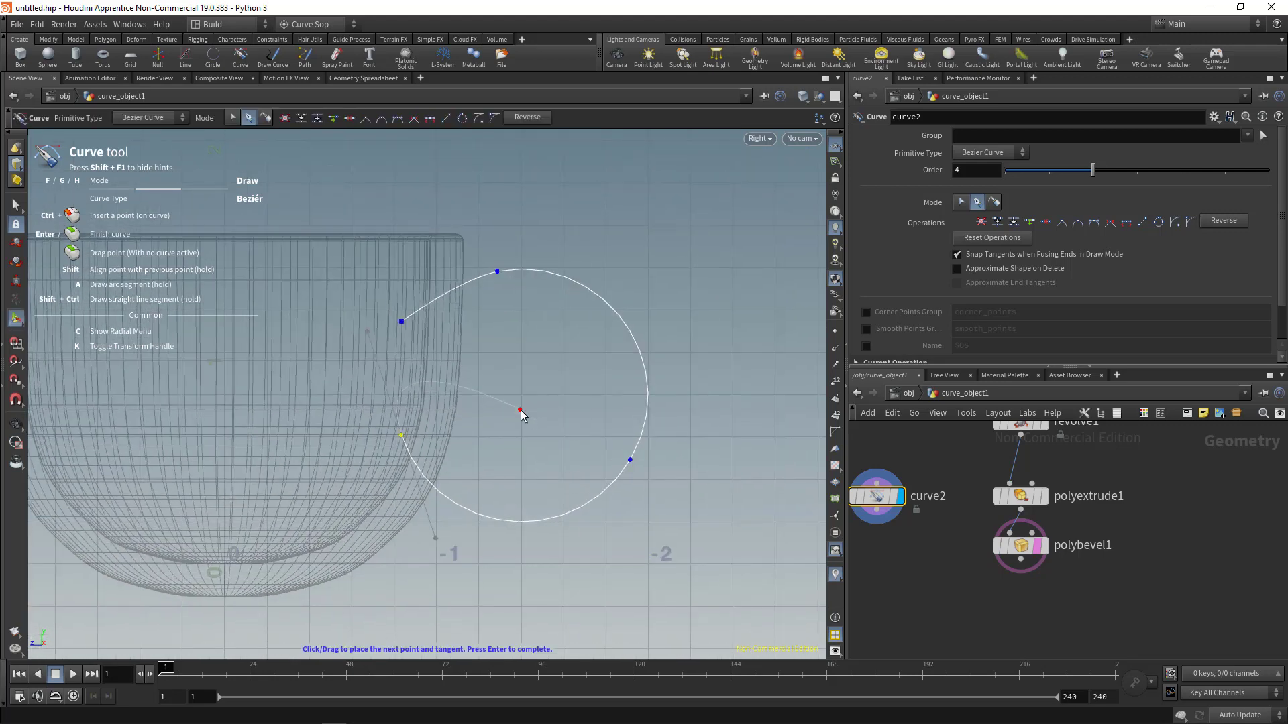
pyautogui.hotkey('space', 'b')
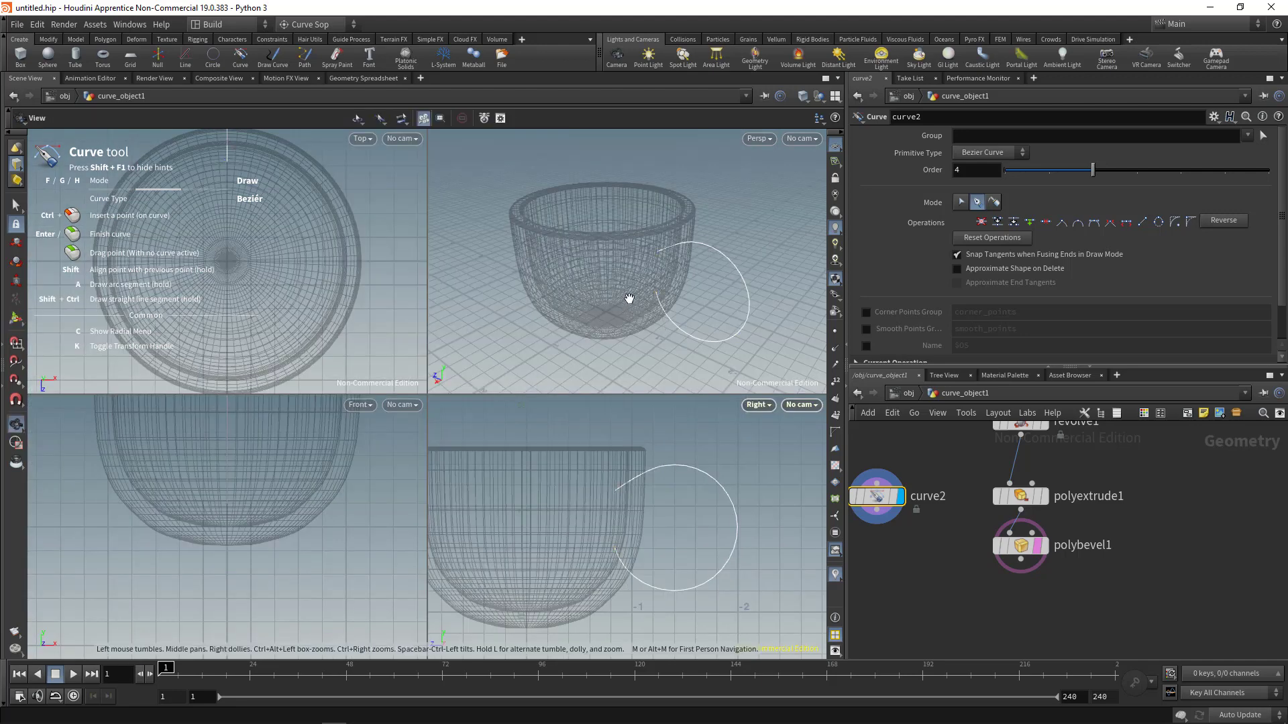
pyautogui.hotkey('space', 'b')
pyautogui.keyDown('alt'); pyautogui.moveTo(429, 358); pyautogui.dragTo(514, 377); pyautogui.keyUp('alt')
# Step: Add a PolyWire node fed by curve2, display it, and leave room between the two nodes
pyautogui.moveTo(942, 574); pyautogui.dragTo(1001, 534, button='middle')
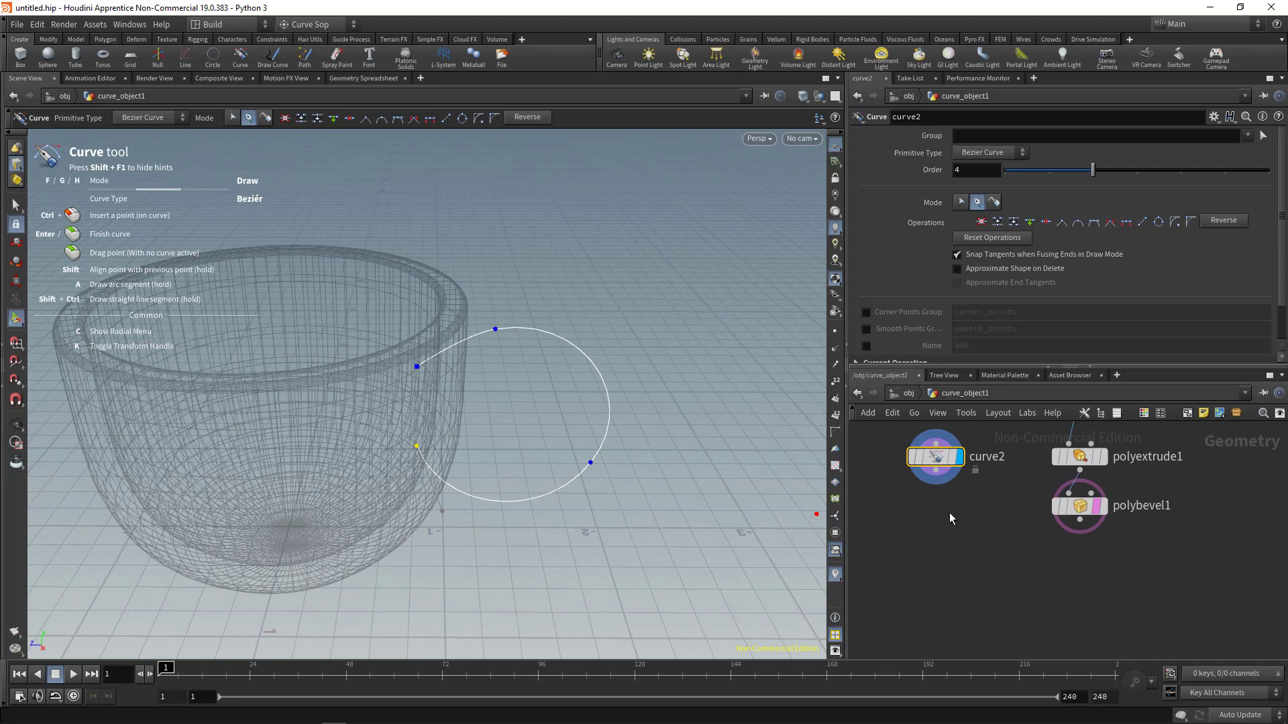
pyautogui.press('Tab')
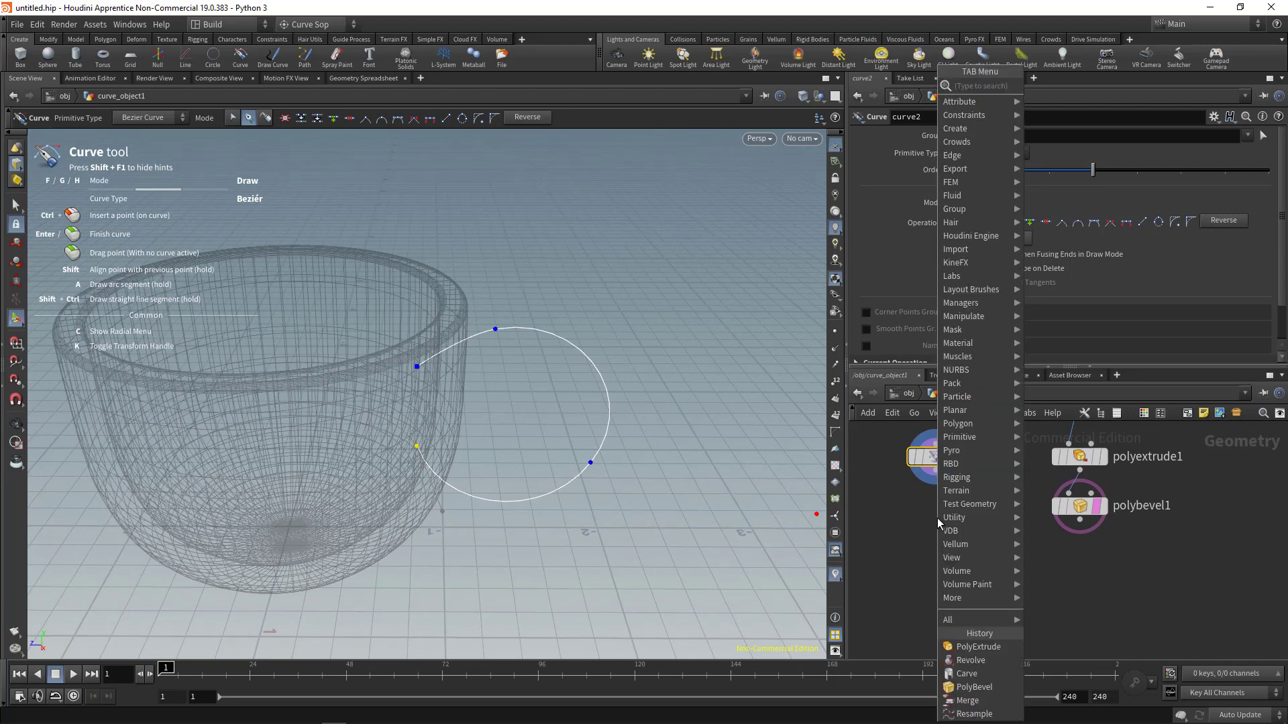
pyautogui.write('poly')
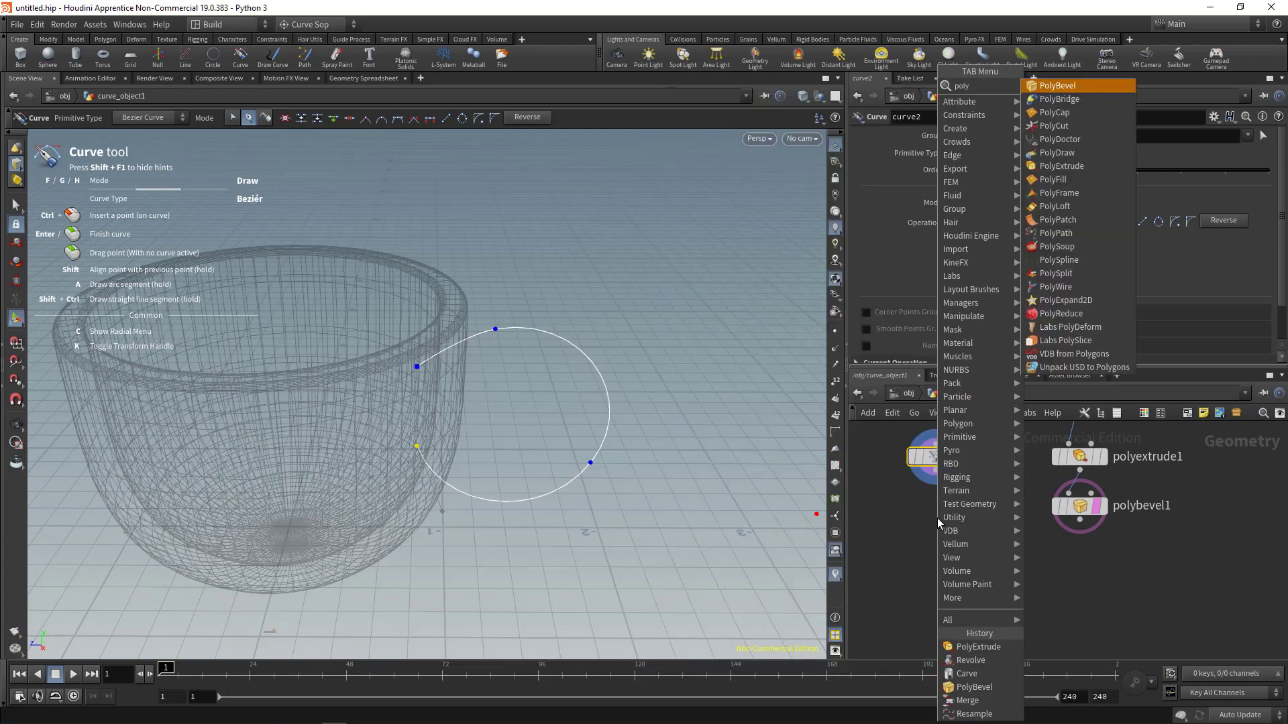
pyautogui.write('w')
pyautogui.press('Return')
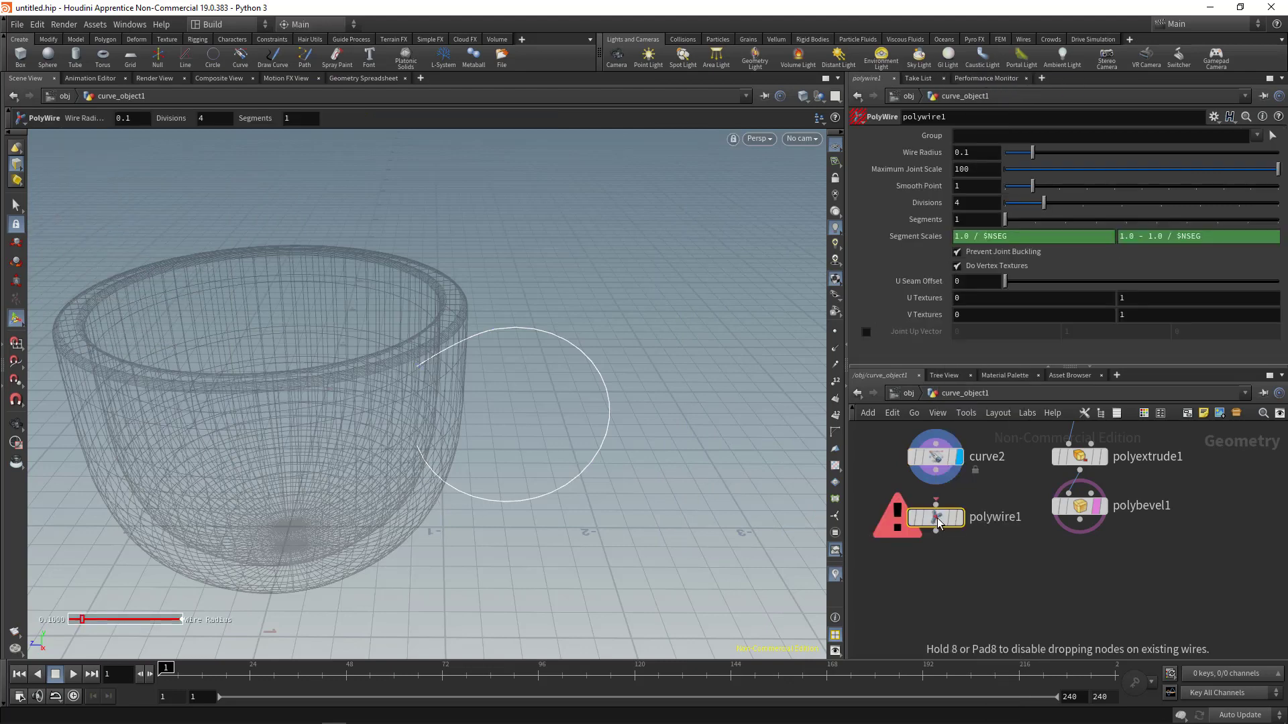
pyautogui.moveTo(938, 460); pyautogui.dragTo(938, 461)
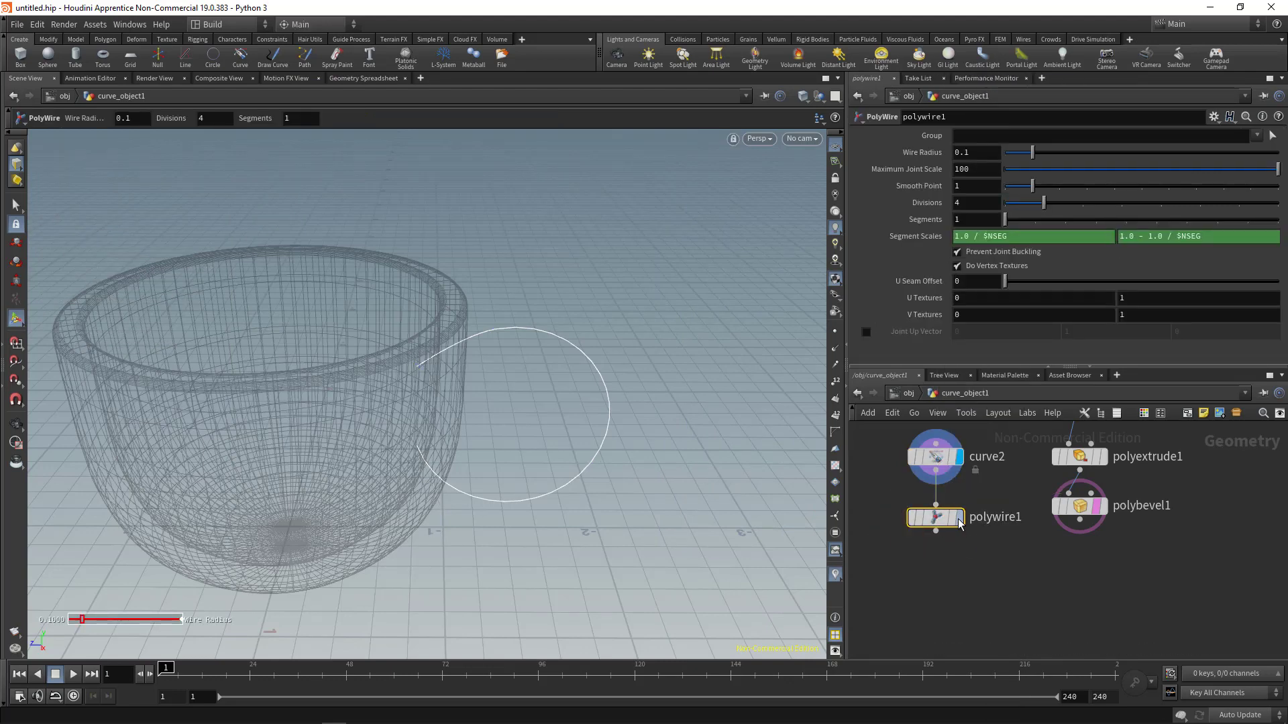
pyautogui.click(959, 517)
pyautogui.moveTo(937, 518); pyautogui.dragTo(919, 571)
# Step: Insert a Resample node between curve2 and polywire1 and display it to check the resampled handle curve
pyautogui.keyDown('alt'); pyautogui.moveTo(629, 444); pyautogui.dragTo(632, 472, button='right'); pyautogui.keyUp('alt')
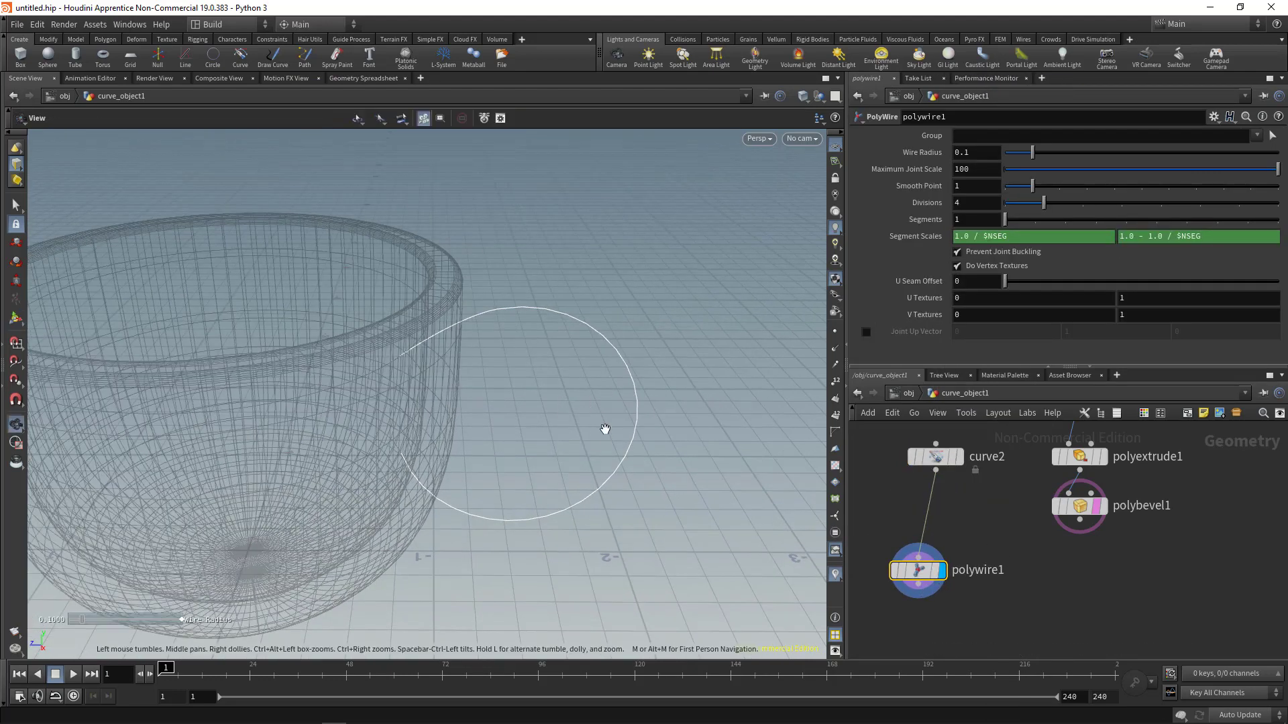
pyautogui.keyDown('alt'); pyautogui.moveTo(605, 428); pyautogui.dragTo(566, 422, button='middle'); pyautogui.keyUp('alt')
pyautogui.moveTo(937, 462); pyautogui.dragTo(918, 456)
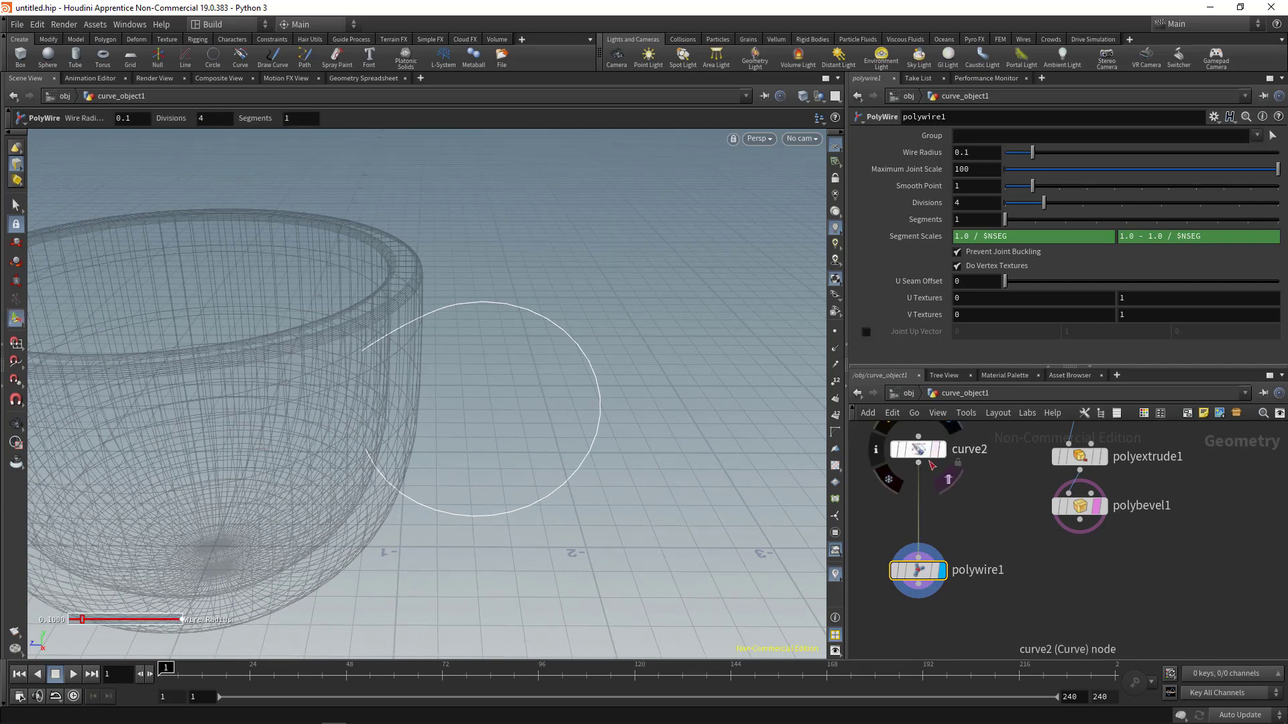
pyautogui.press('Tab')
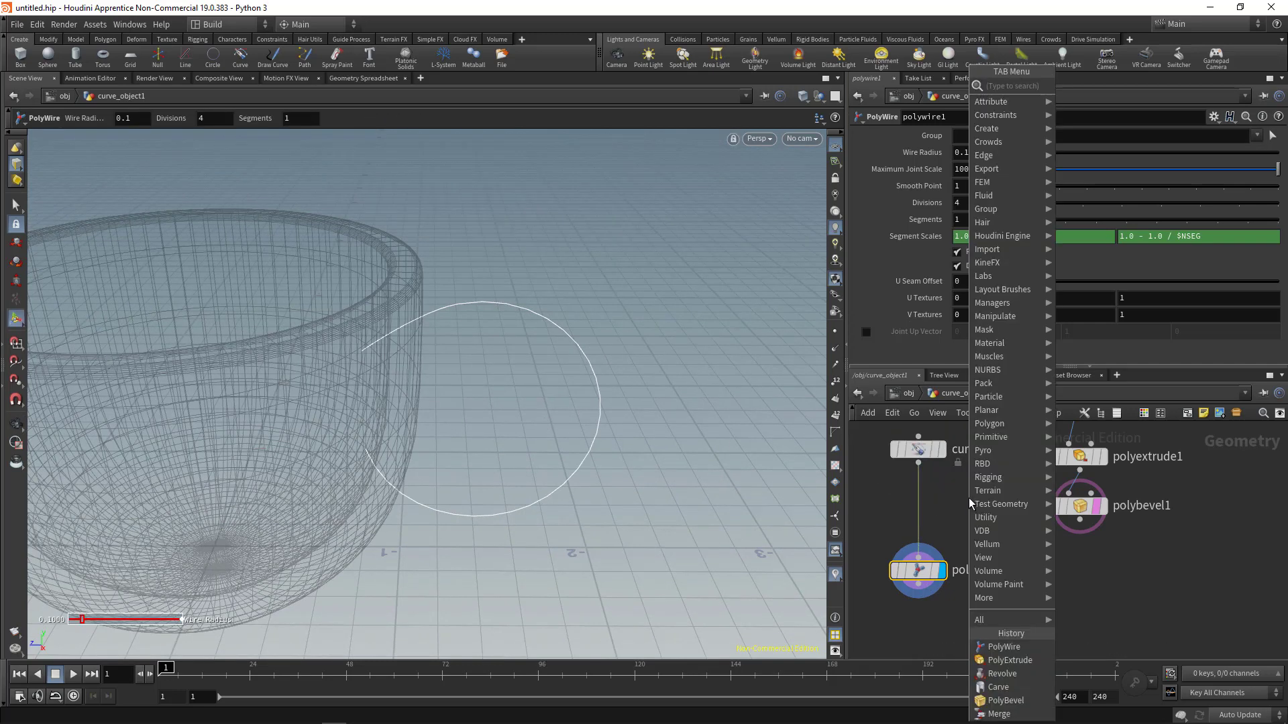
pyautogui.press('Escape')
pyautogui.moveTo(968, 498); pyautogui.dragTo(923, 507)
pyautogui.click(943, 508)
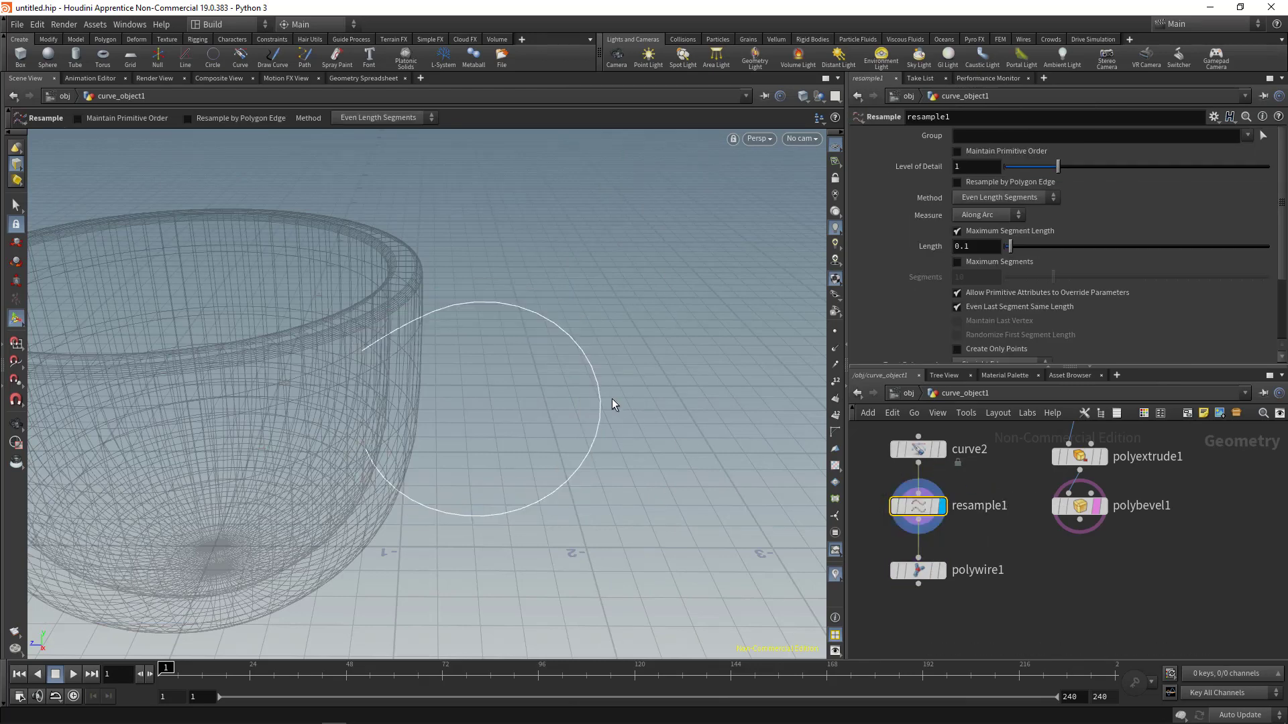
pyautogui.moveTo(612, 402); pyautogui.dragTo(595, 388)
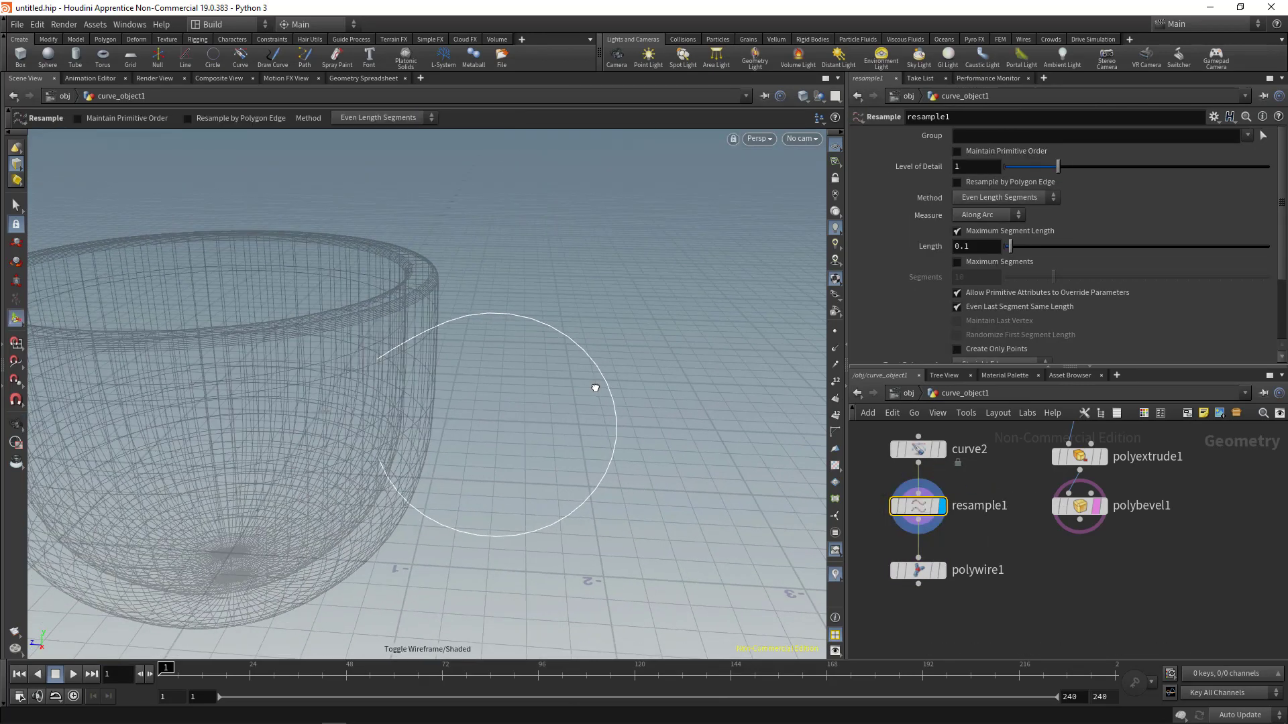
# Step: Display polywire1 and set its Wire Radius to 0.113 and Divisions to 7 for a thicker, rounder handle
pyautogui.click(941, 570)
pyautogui.press('Escape')
pyautogui.moveTo(675, 517); pyautogui.dragTo(644, 422)
pyautogui.press('Return')
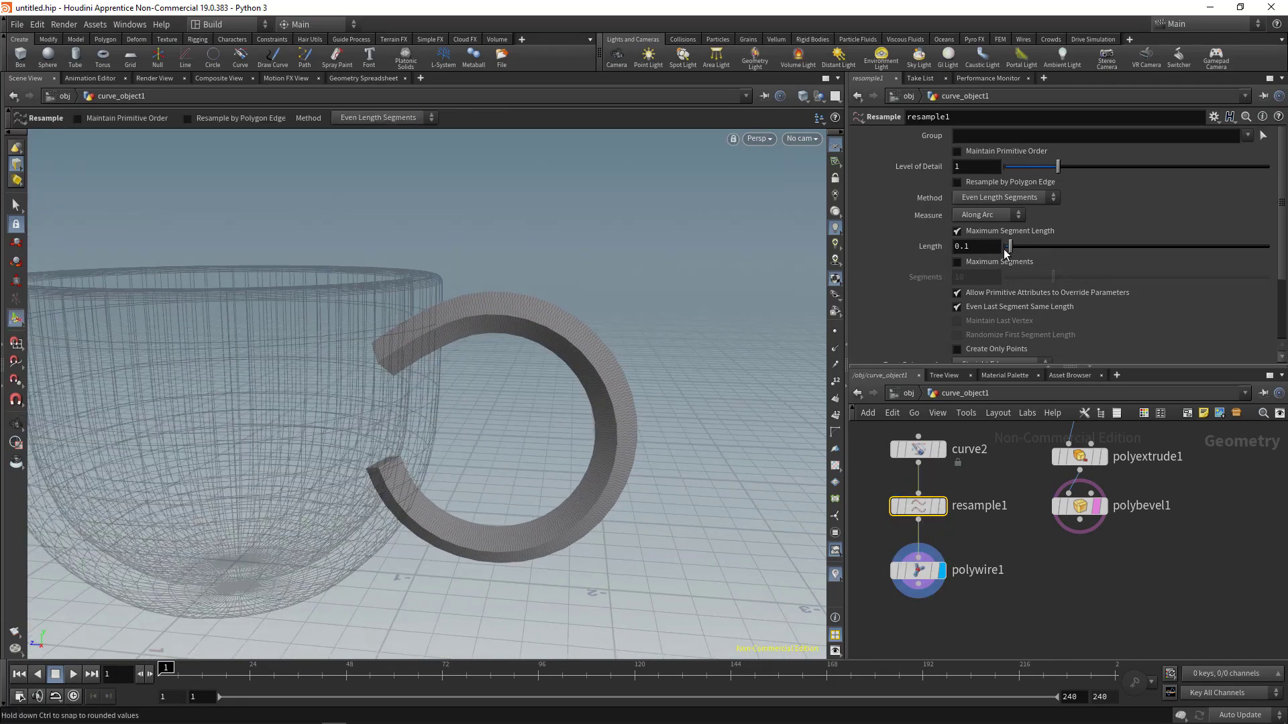
pyautogui.moveTo(898, 595); pyautogui.dragTo(897, 594)
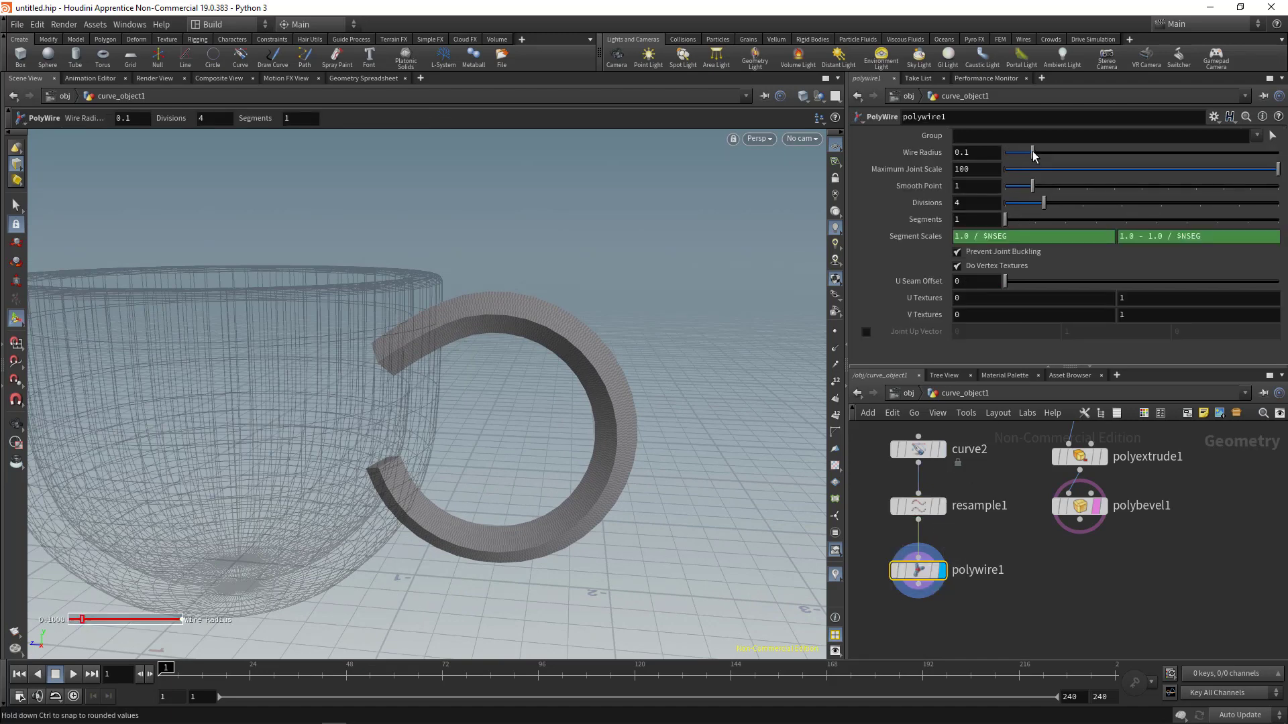
pyautogui.moveTo(1033, 156); pyautogui.dragTo(1037, 161)
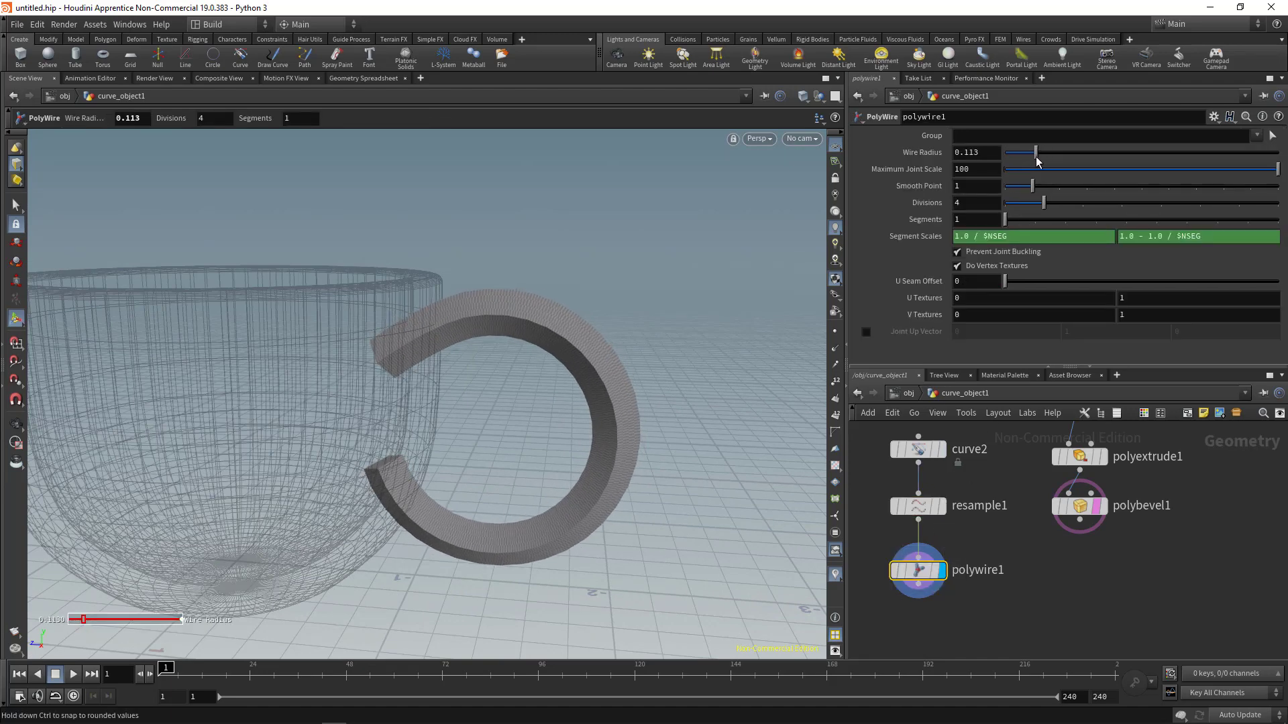
pyautogui.moveTo(1045, 210); pyautogui.dragTo(1163, 216)
pyautogui.press('Escape')
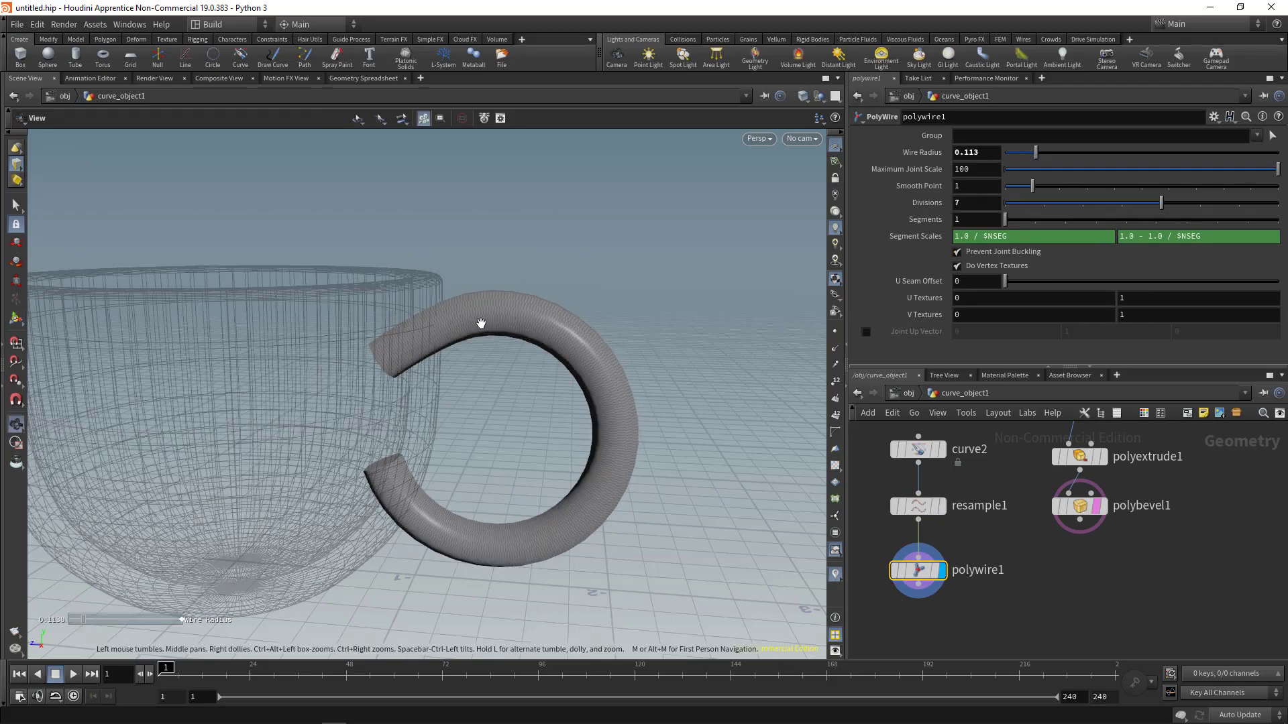
pyautogui.moveTo(477, 322); pyautogui.dragTo(495, 364)
pyautogui.scroll(-3, 495, 364)
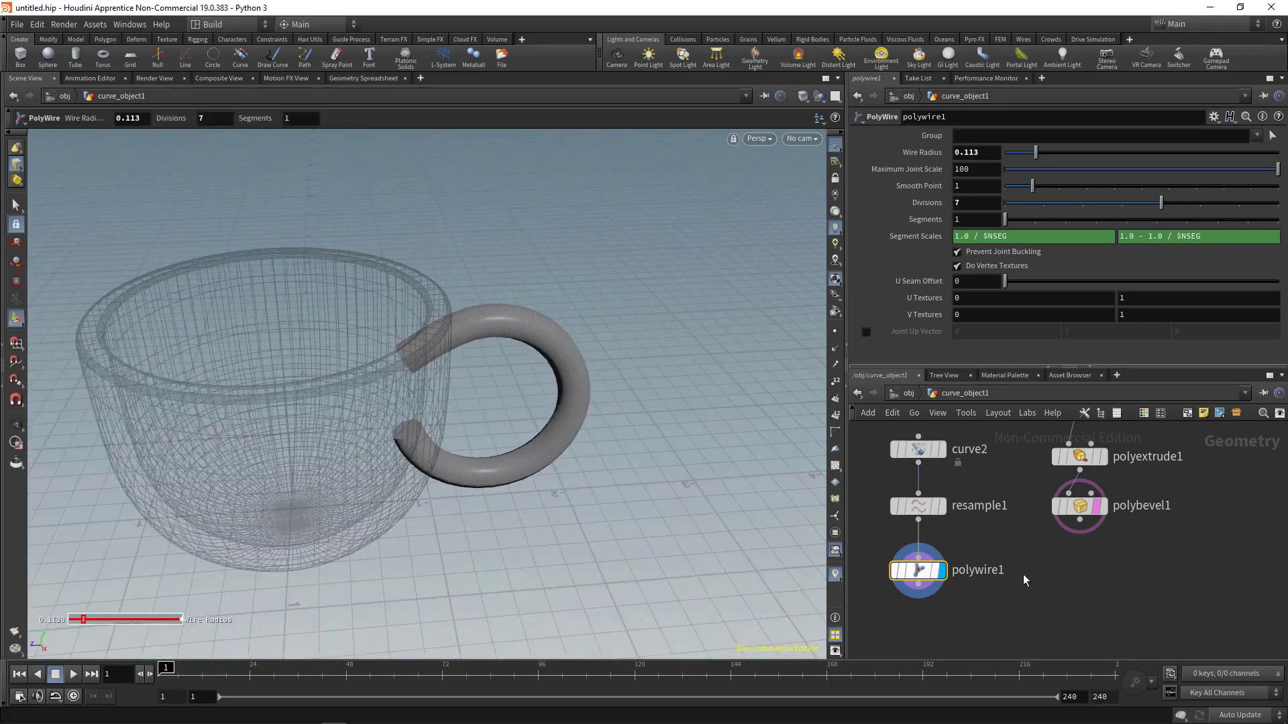
# Step: Add a Merge node that combines the polywire1 handle with the polybevel1 bowl
pyautogui.moveTo(1068, 595); pyautogui.dragTo(1062, 520, button='middle')
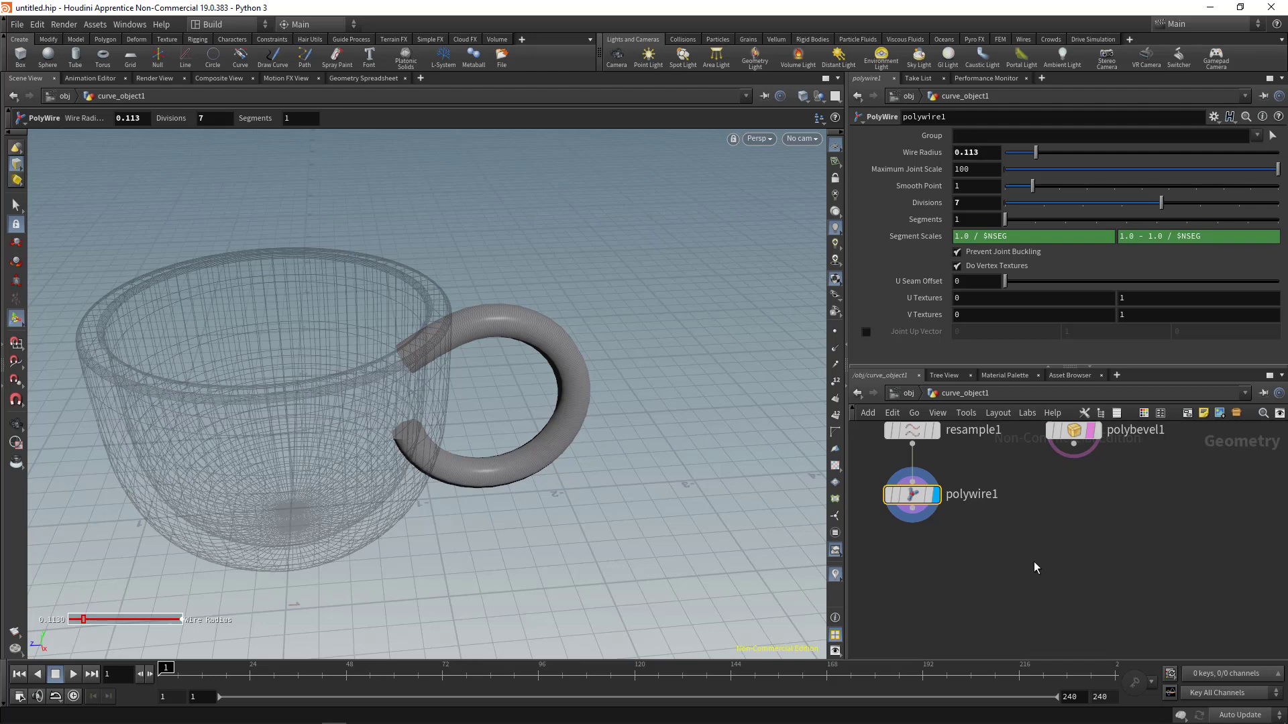
pyautogui.press('Tab')
pyautogui.write('merge')
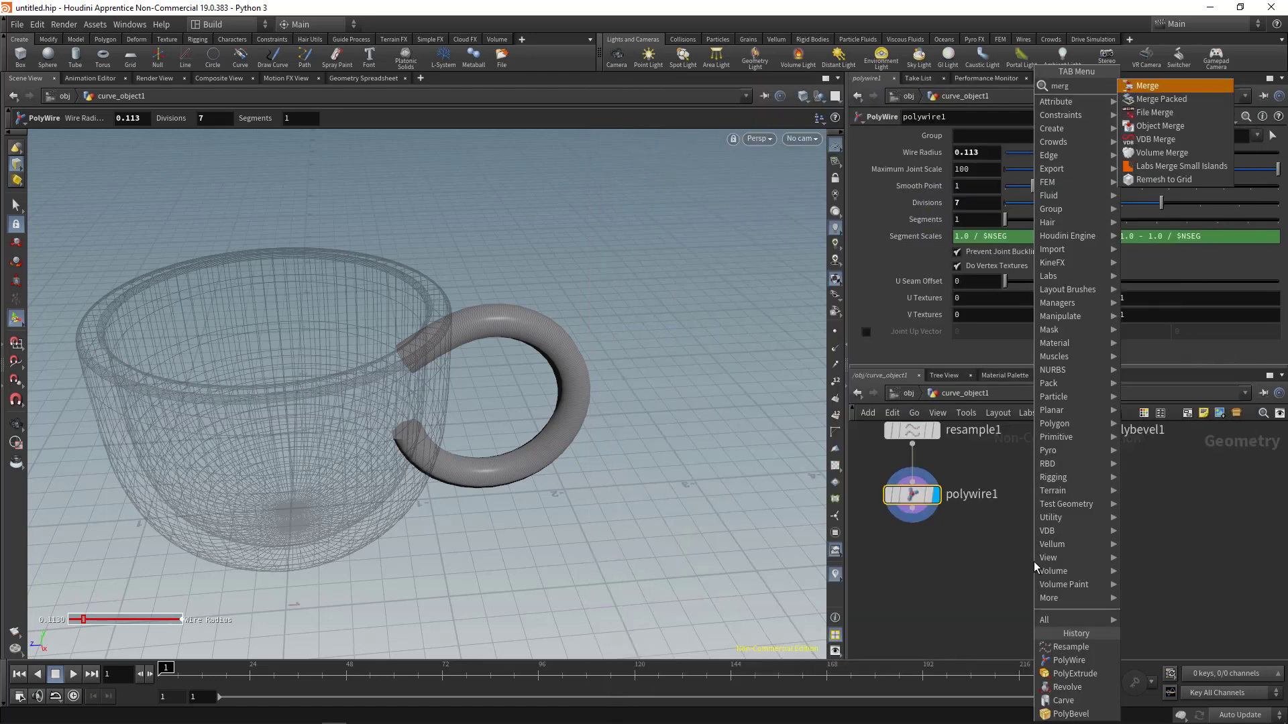
pyautogui.press('Return')
pyautogui.click(1033, 561)
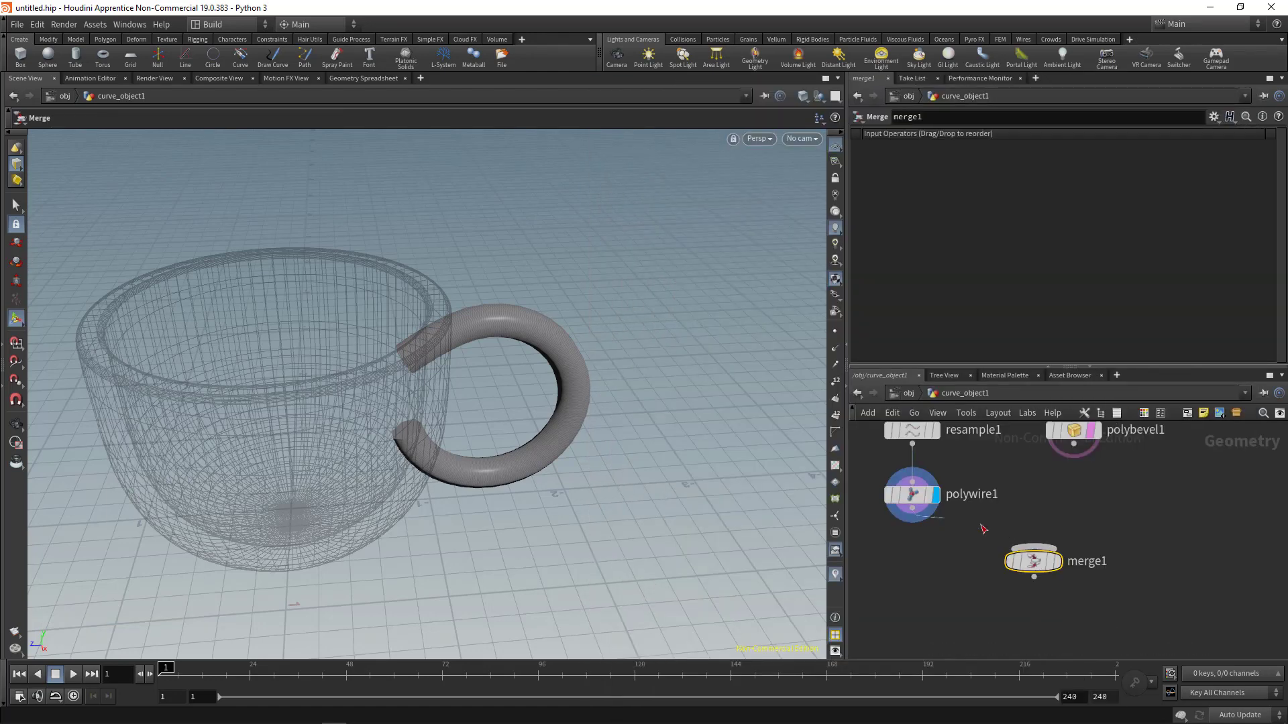
pyautogui.moveTo(983, 529); pyautogui.dragTo(1028, 548)
pyautogui.moveTo(1073, 443); pyautogui.dragTo(1043, 549)
pyautogui.moveTo(1095, 525); pyautogui.dragTo(1091, 594, button='middle')
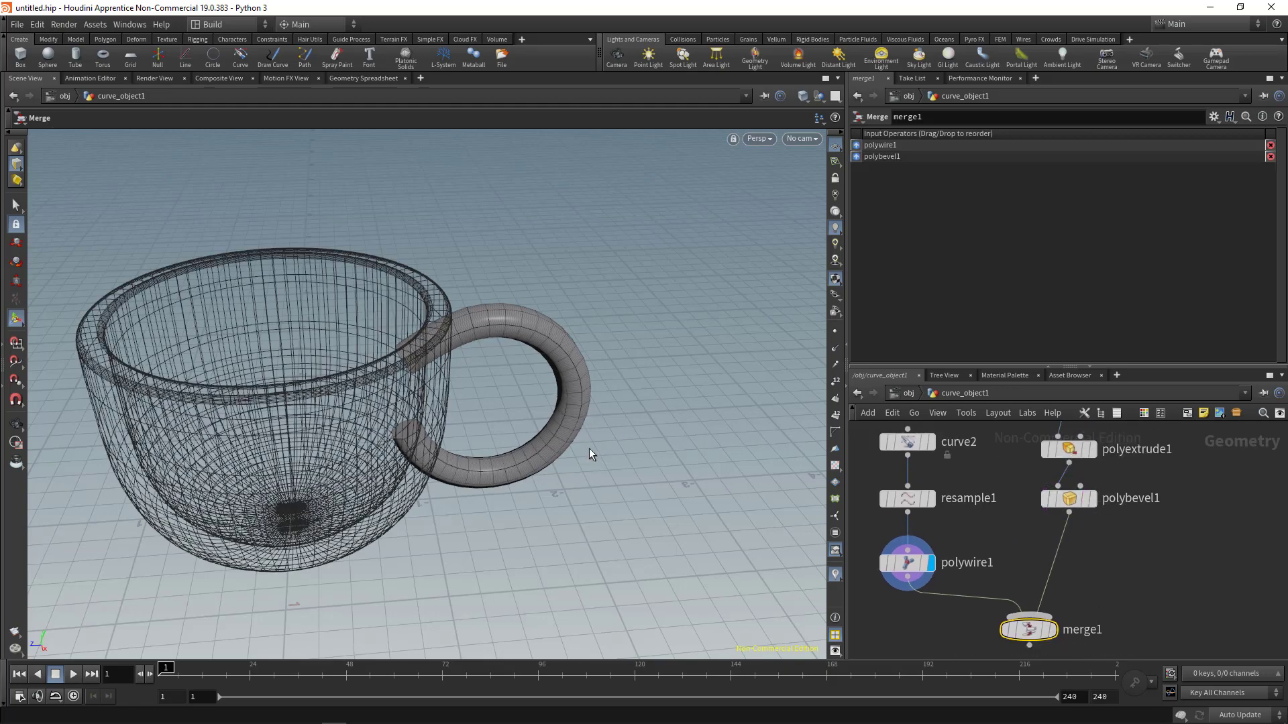
# Step: Display merge1 and examine from above where the handle ends meet the inside of the bowl
pyautogui.press('Escape')
pyautogui.moveTo(497, 416)
pyautogui.mouseDown()
pyautogui.moveTo(460, 392)
pyautogui.moveTo(394, 383)
pyautogui.moveTo(405, 405)
pyautogui.moveTo(440, 411)
pyautogui.moveTo(442, 371)
pyautogui.mouseUp()
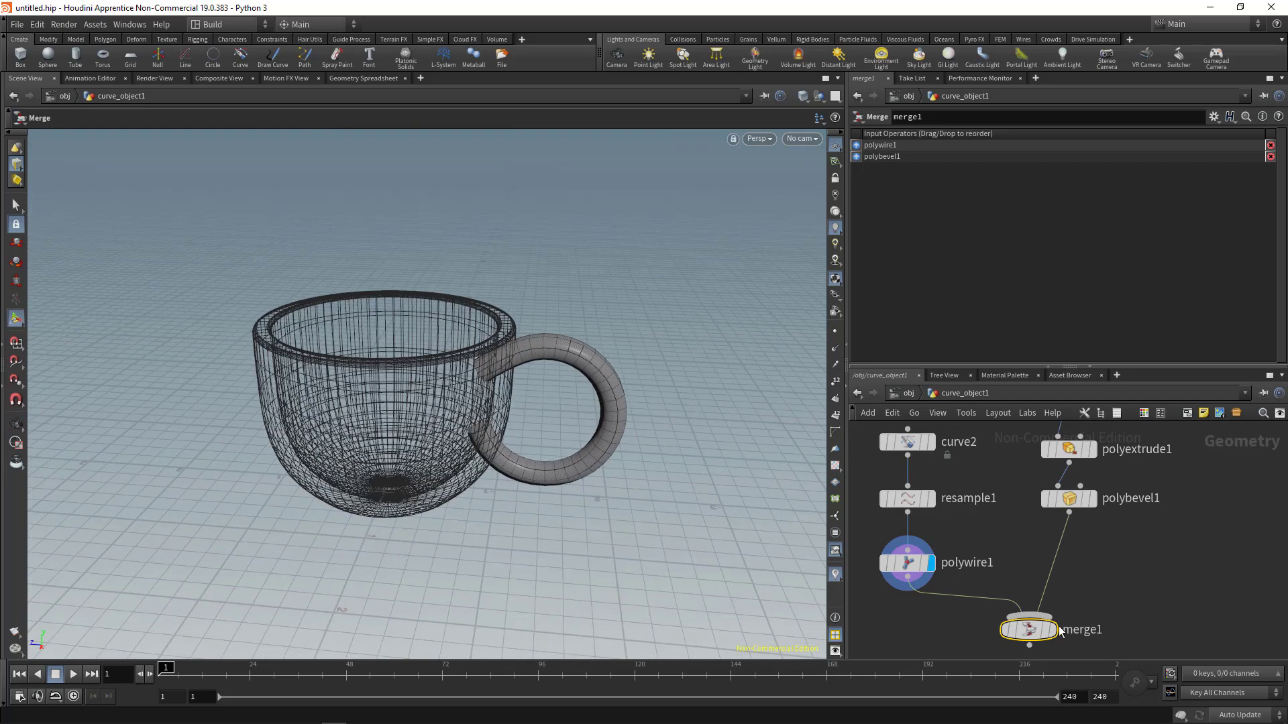
pyautogui.click(1052, 629)
pyautogui.keyDown('alt'); pyautogui.moveTo(552, 417); pyautogui.dragTo(691, 513); pyautogui.keyUp('alt')
pyautogui.keyDown('alt'); pyautogui.moveTo(506, 394); pyautogui.dragTo(658, 412, button='right'); pyautogui.keyUp('alt')
pyautogui.moveTo(657, 412); pyautogui.dragTo(537, 423)
pyautogui.keyDown('alt'); pyautogui.moveTo(538, 424); pyautogui.dragTo(556, 432, button='right'); pyautogui.keyUp('alt')
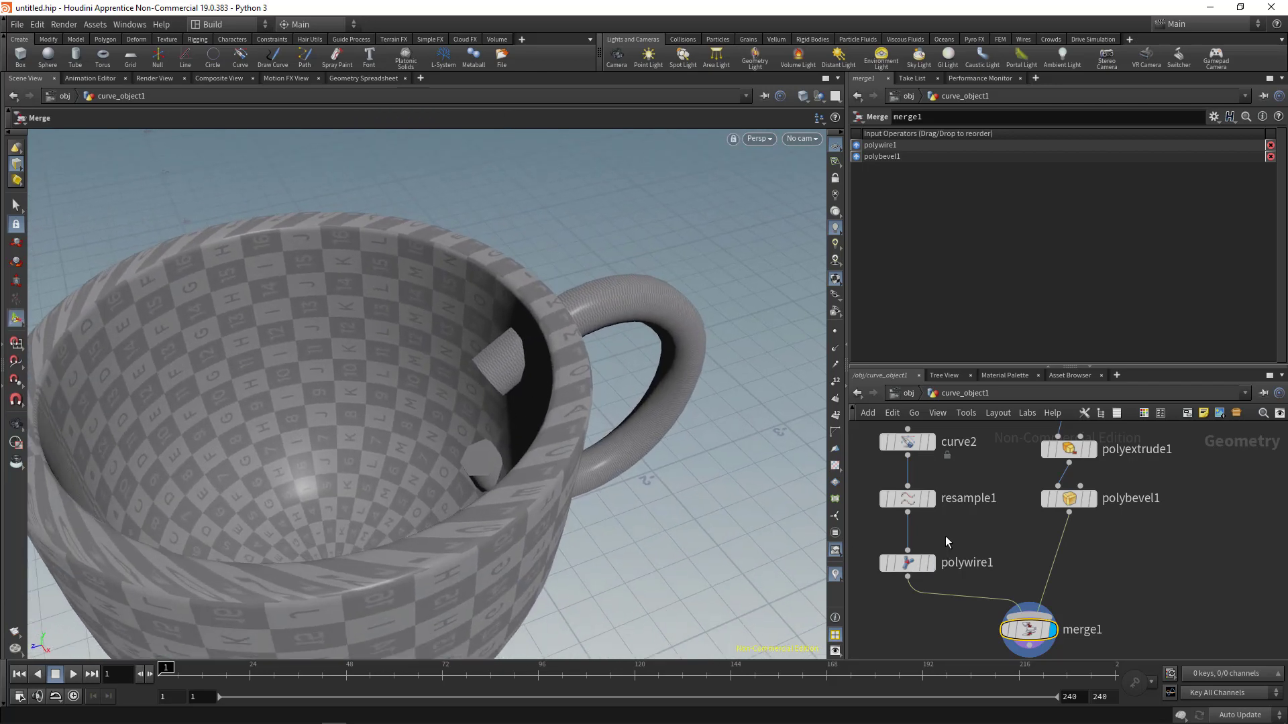
# Step: Insert a Carve node between resample1 and polywire1 to trim the handle curve
pyautogui.moveTo(1004, 512); pyautogui.dragTo(1027, 558, button='middle')
pyautogui.moveTo(984, 515); pyautogui.dragTo(985, 519)
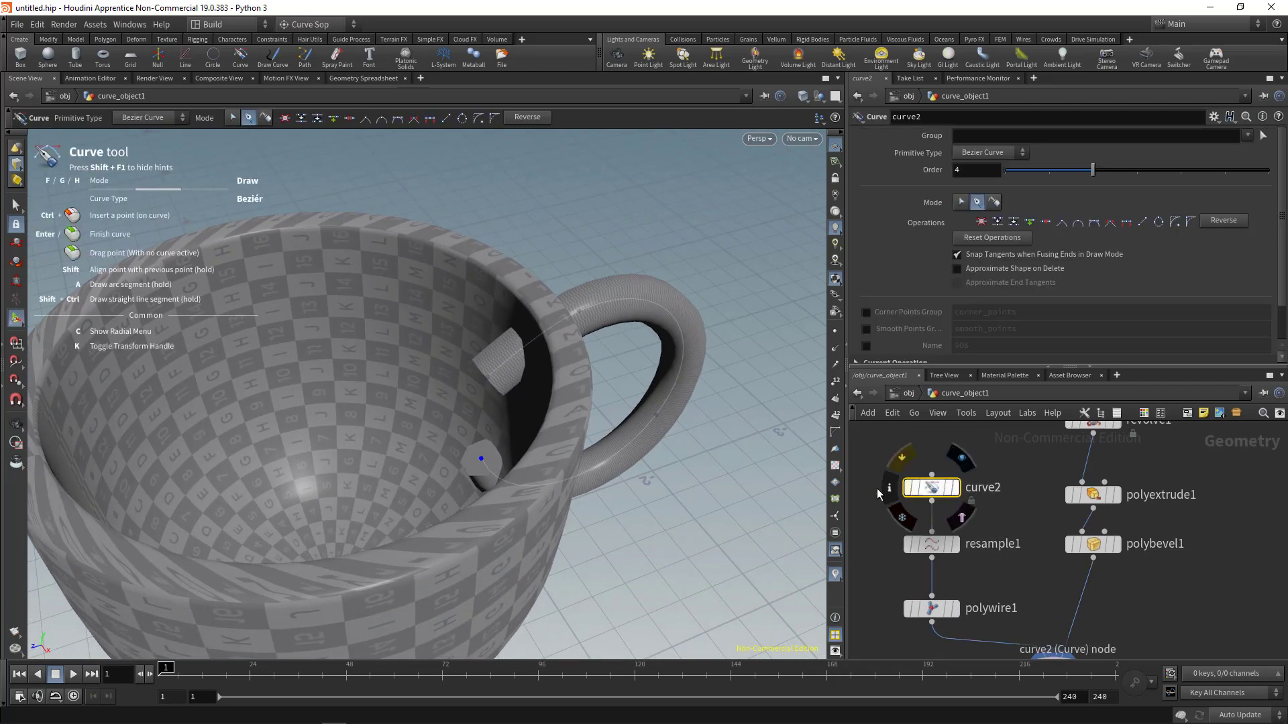
pyautogui.keyDown('alt'); pyautogui.moveTo(494, 411); pyautogui.dragTo(549, 343); pyautogui.keyUp('alt')
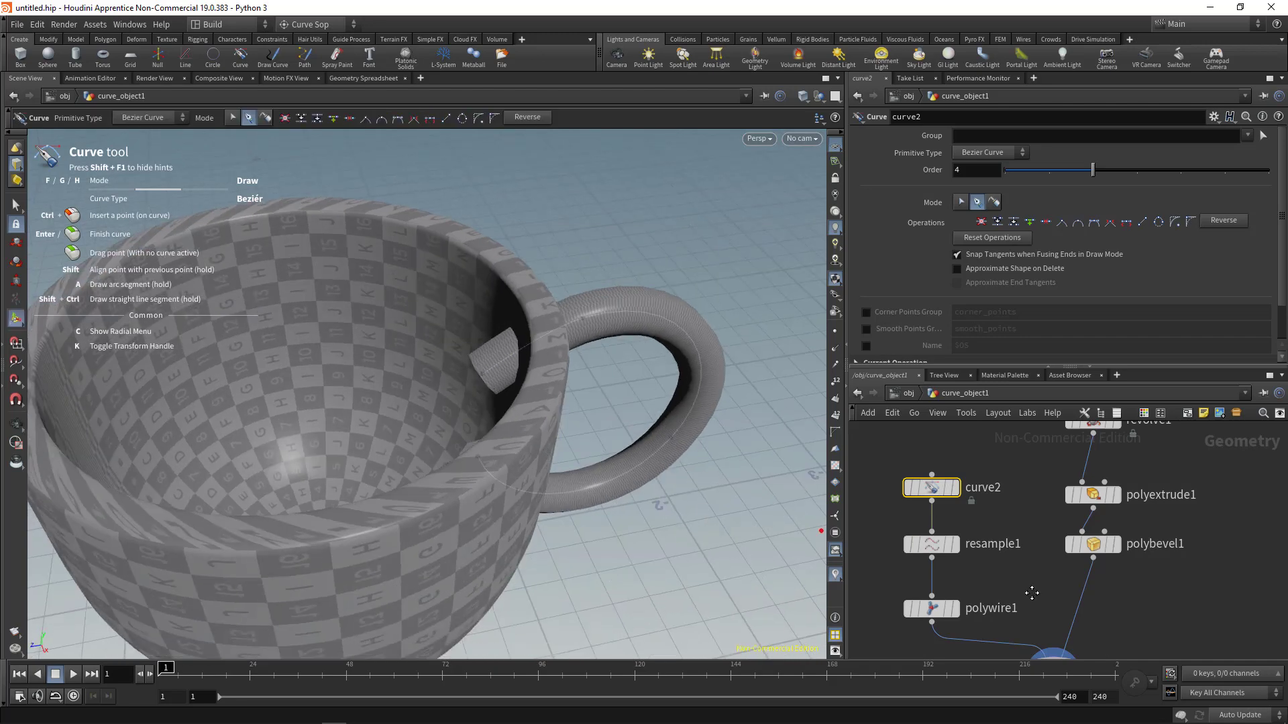
pyautogui.moveTo(849, 509); pyautogui.dragTo(888, 526, button='middle')
pyautogui.moveTo(984, 588); pyautogui.dragTo(984, 586)
pyautogui.moveTo(990, 587); pyautogui.dragTo(942, 473, button='middle')
pyautogui.press('Tab')
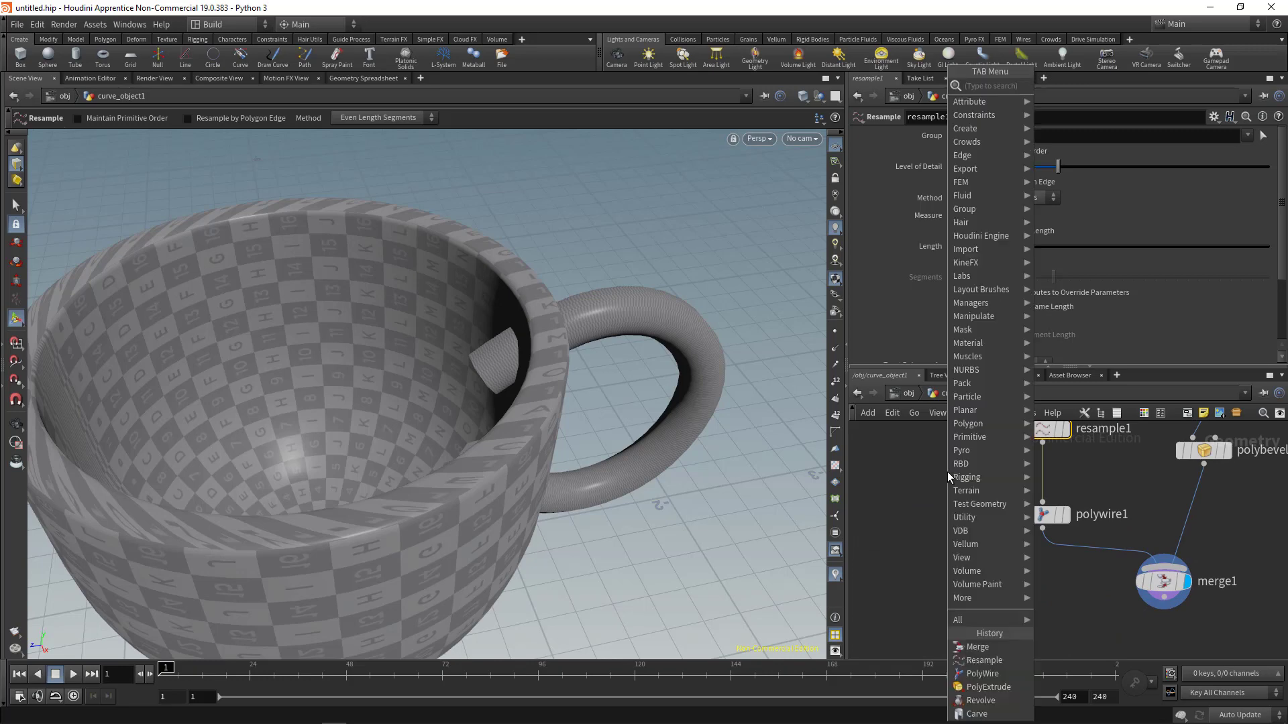
pyautogui.write('carv')
pyautogui.click(1049, 85)
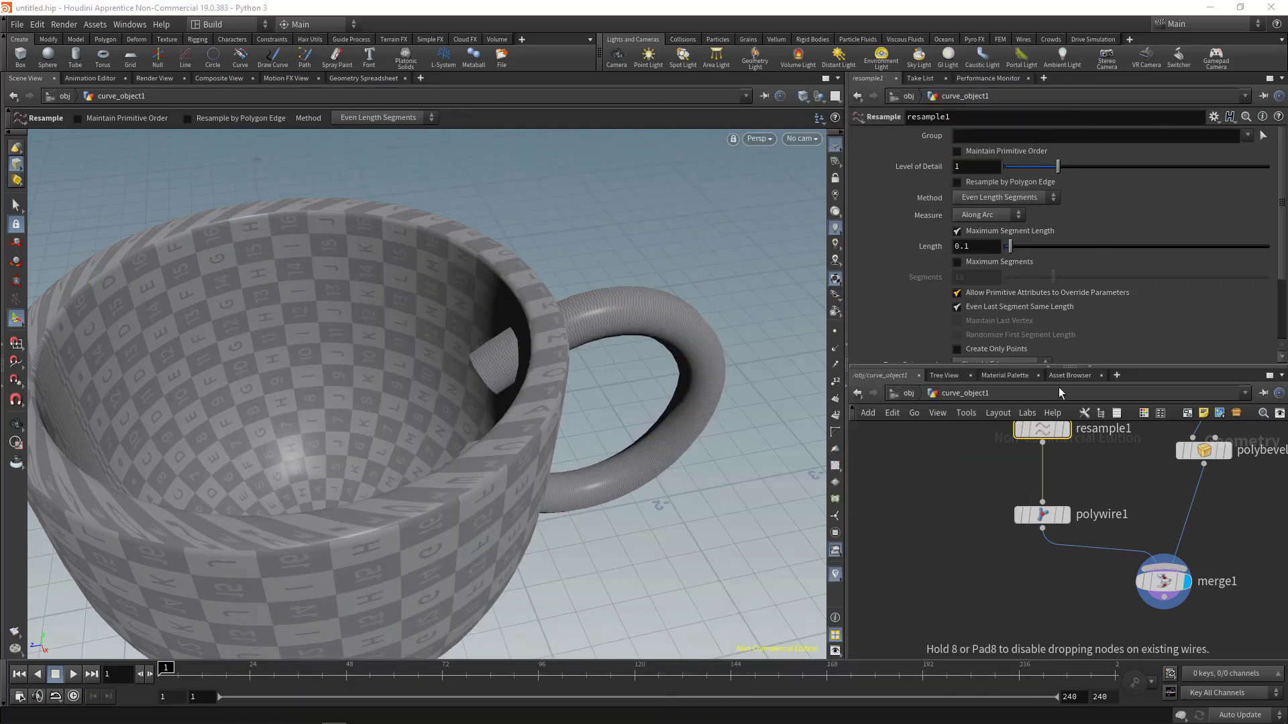
pyautogui.click(1057, 493)
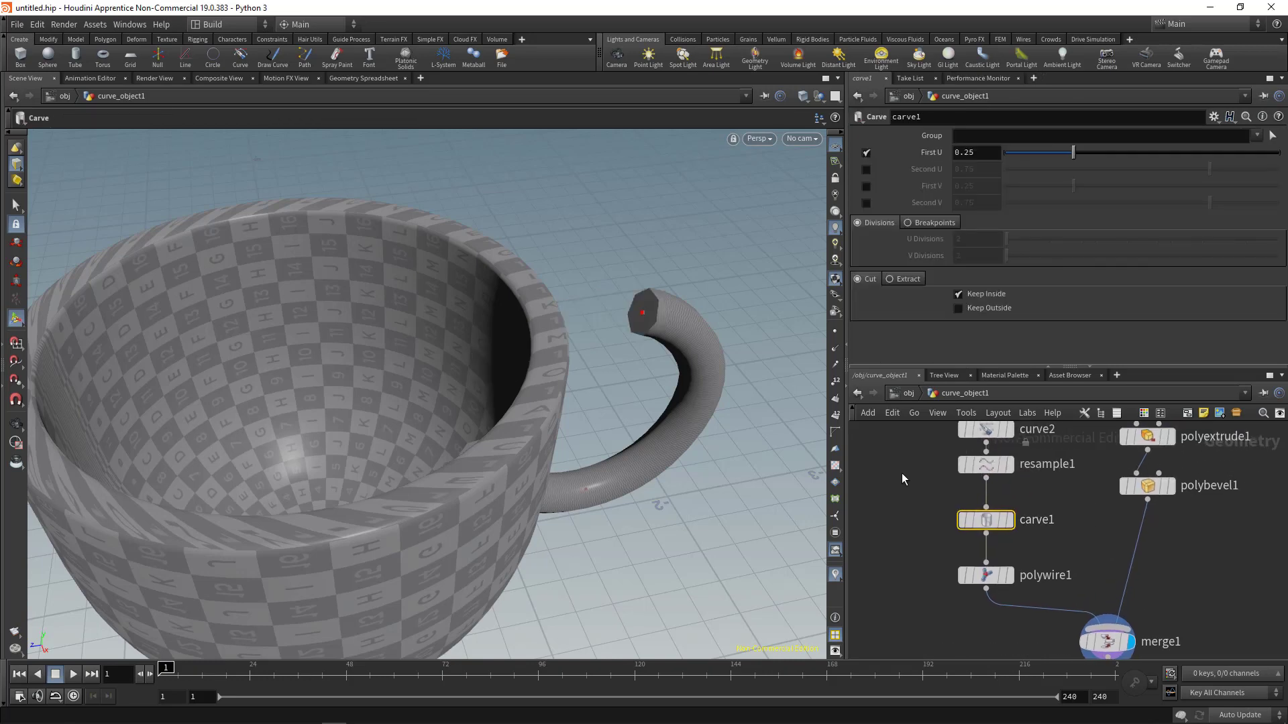
# Step: In the wireframe Right view, set the Carve's First U to 0.057 so the handle's upper end stops within the bowl's wall
pyautogui.keyDown('alt'); pyautogui.moveTo(641, 386); pyautogui.dragTo(580, 284); pyautogui.keyUp('alt')
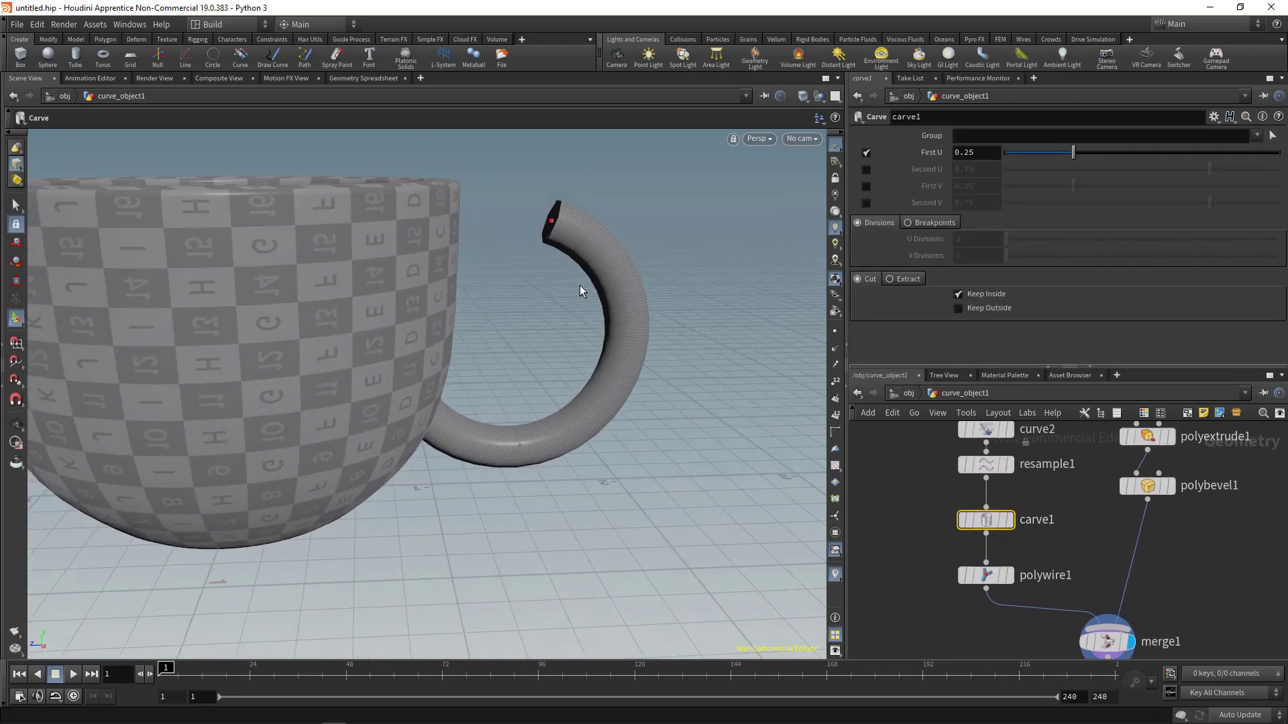
pyautogui.hotkey('space', 'b')
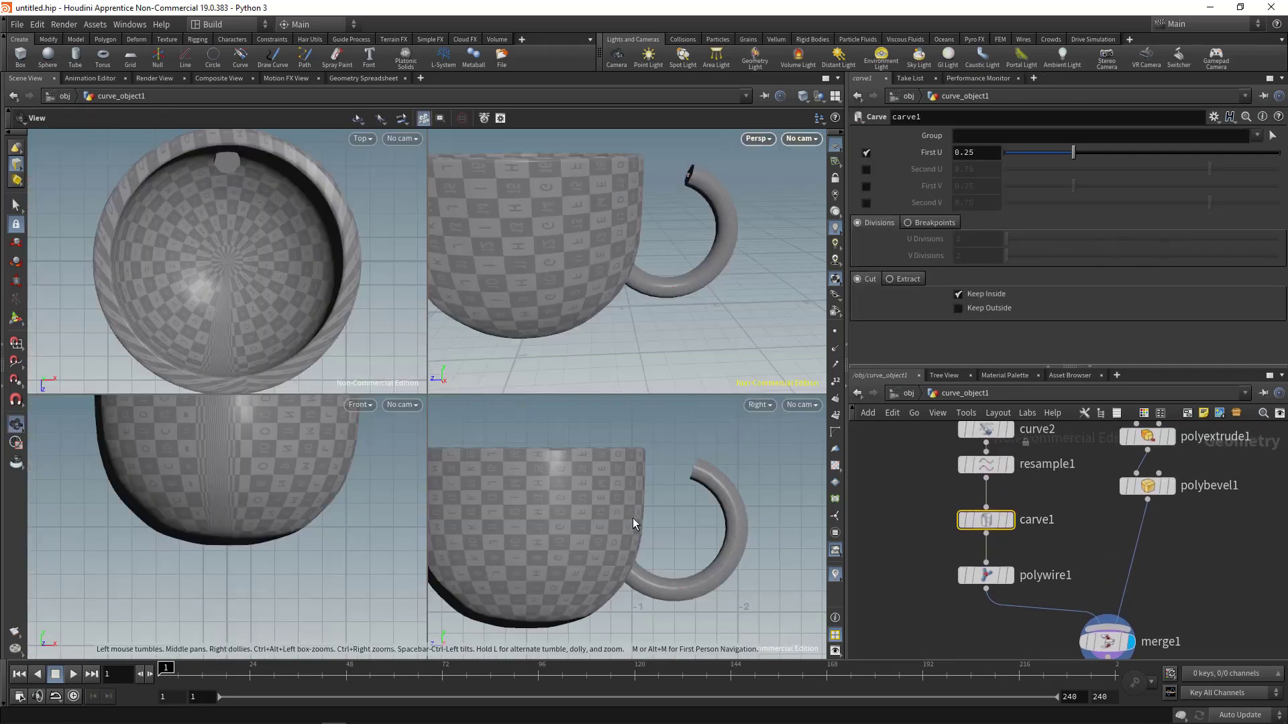
pyautogui.hotkey('space', 'b')
pyautogui.scroll(5, 548, 442)
pyautogui.press('Return')
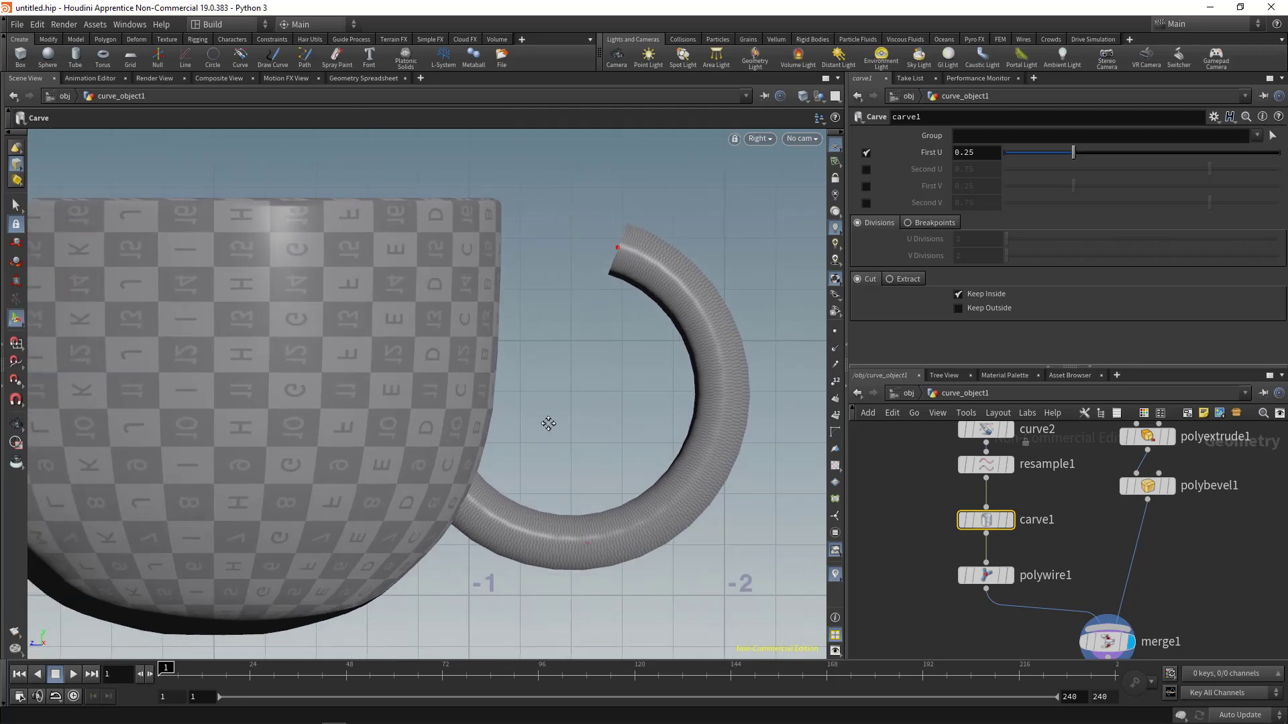
pyautogui.press('w')
pyautogui.scroll(-2, 540, 408)
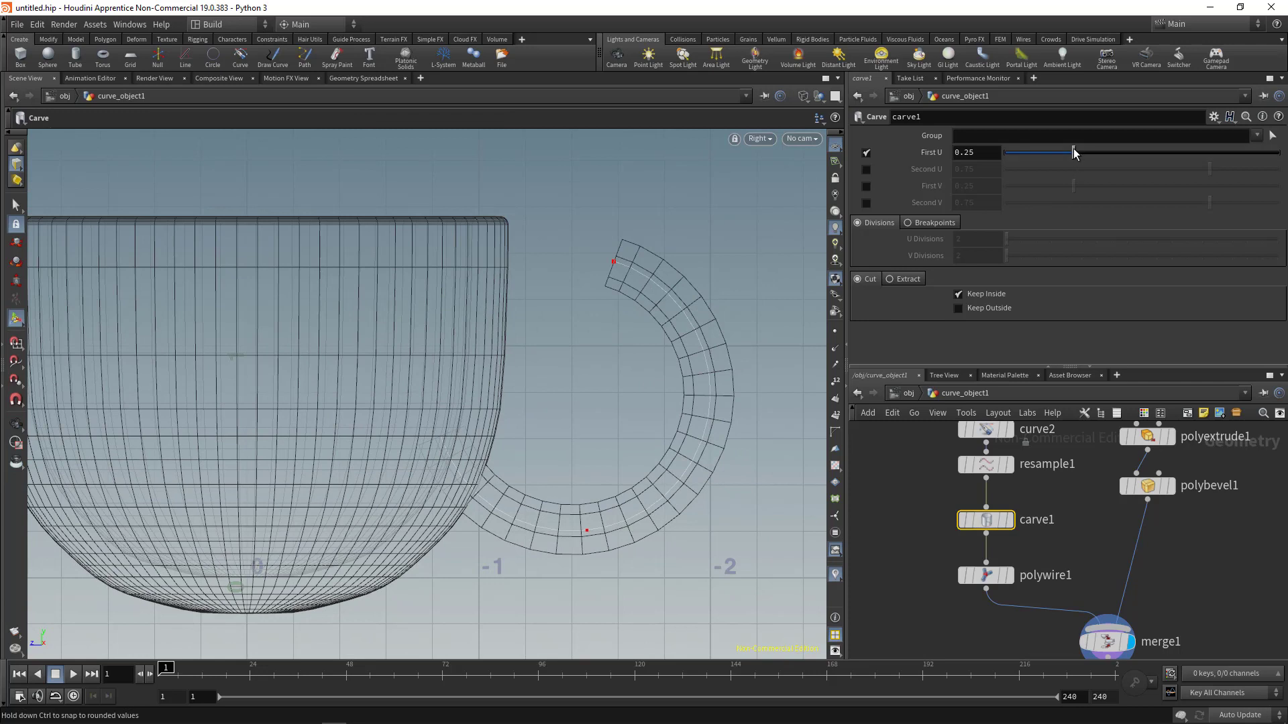
pyautogui.moveTo(1073, 149); pyautogui.dragTo(1020, 161)
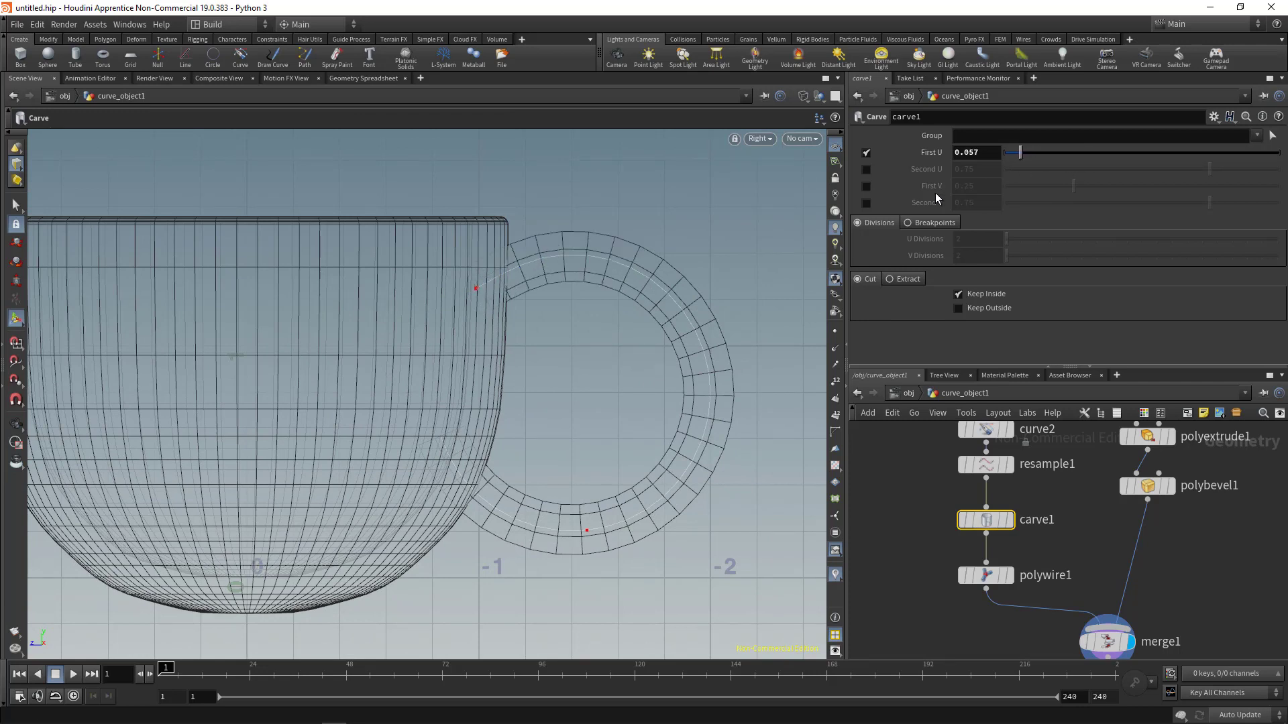
# Step: Enable the Carve's Second U at 0.936 to trim the handle's lower end, and check the mug in perspective
pyautogui.click(865, 170)
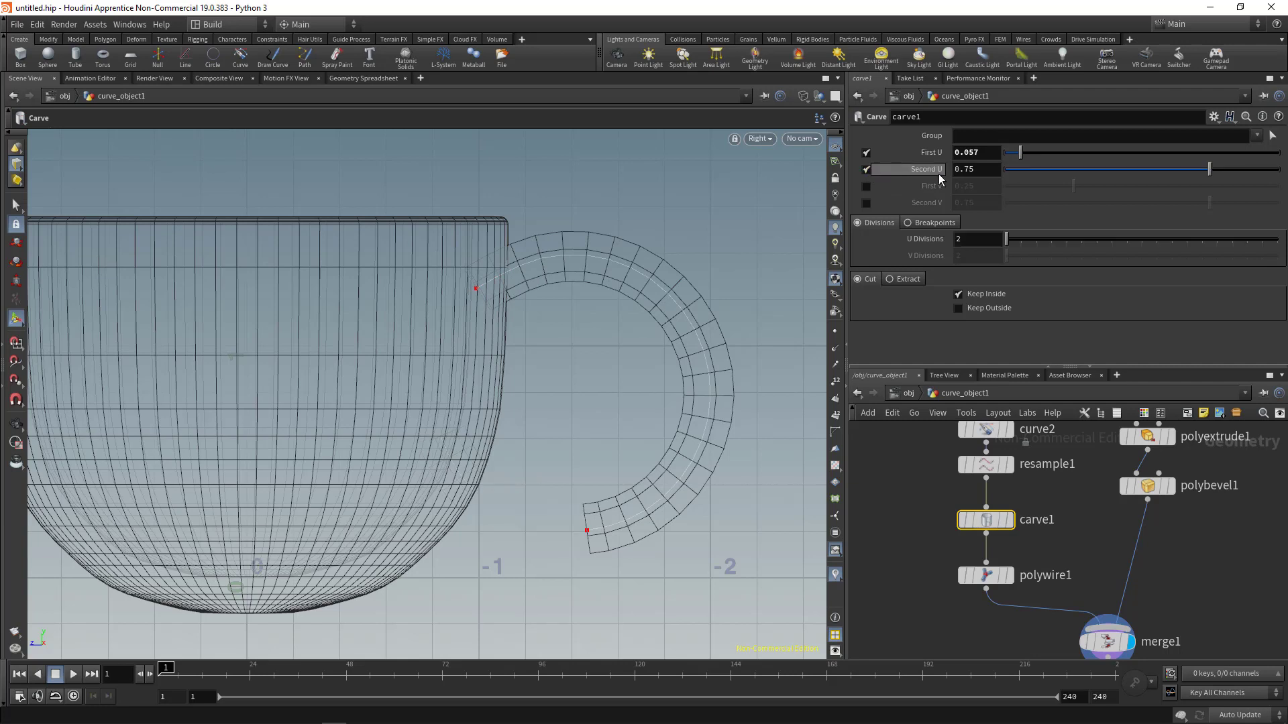
pyautogui.moveTo(1192, 173); pyautogui.dragTo(1260, 215)
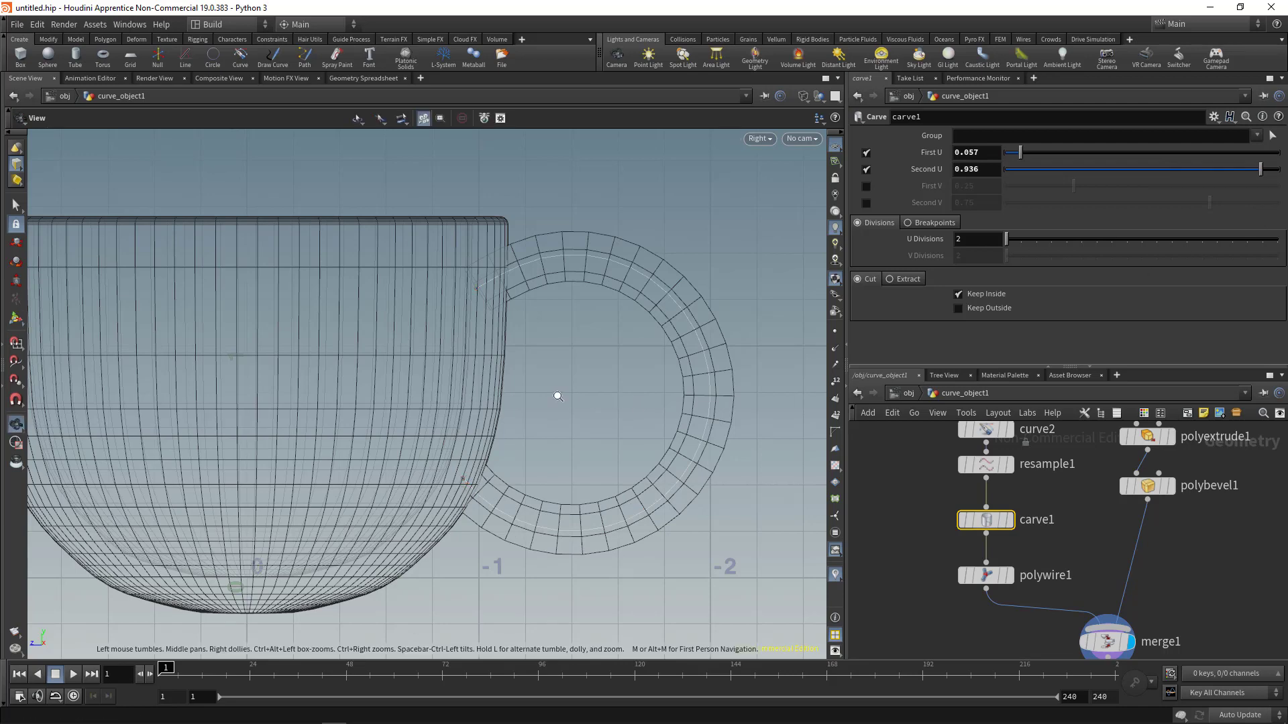
pyautogui.scroll(-1, 556, 395)
pyautogui.hotkey('space', 'b')
pyautogui.hotkey('space', 'b')
pyautogui.keyDown('alt'); pyautogui.moveTo(622, 313); pyautogui.dragTo(530, 405); pyautogui.keyUp('alt')
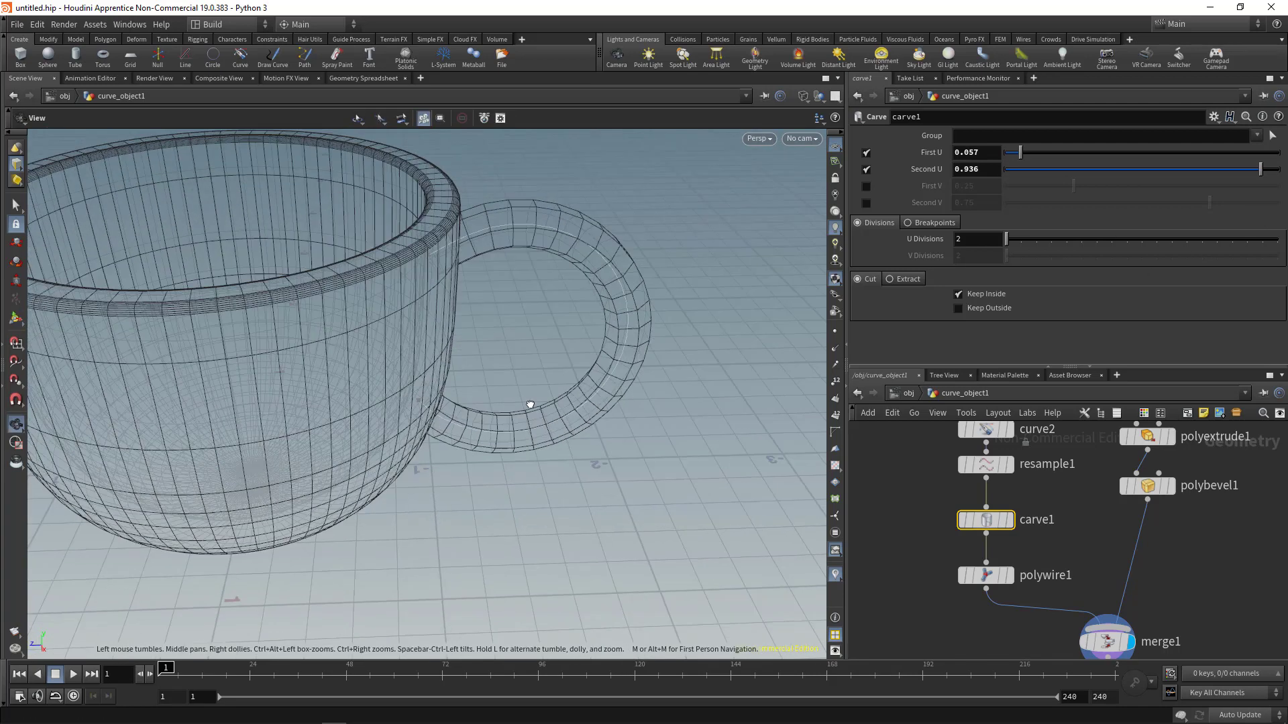
pyautogui.keyDown('alt'); pyautogui.moveTo(529, 405); pyautogui.dragTo(336, 396, button='right'); pyautogui.keyUp('alt')
pyautogui.keyDown('alt'); pyautogui.moveTo(336, 396); pyautogui.dragTo(373, 371, button='middle'); pyautogui.keyUp('alt')
# Step: Return the perspective view to shaded display and hide the UV checker texture on the mug
pyautogui.moveTo(949, 634); pyautogui.dragTo(912, 551, button='middle')
pyautogui.press('Escape')
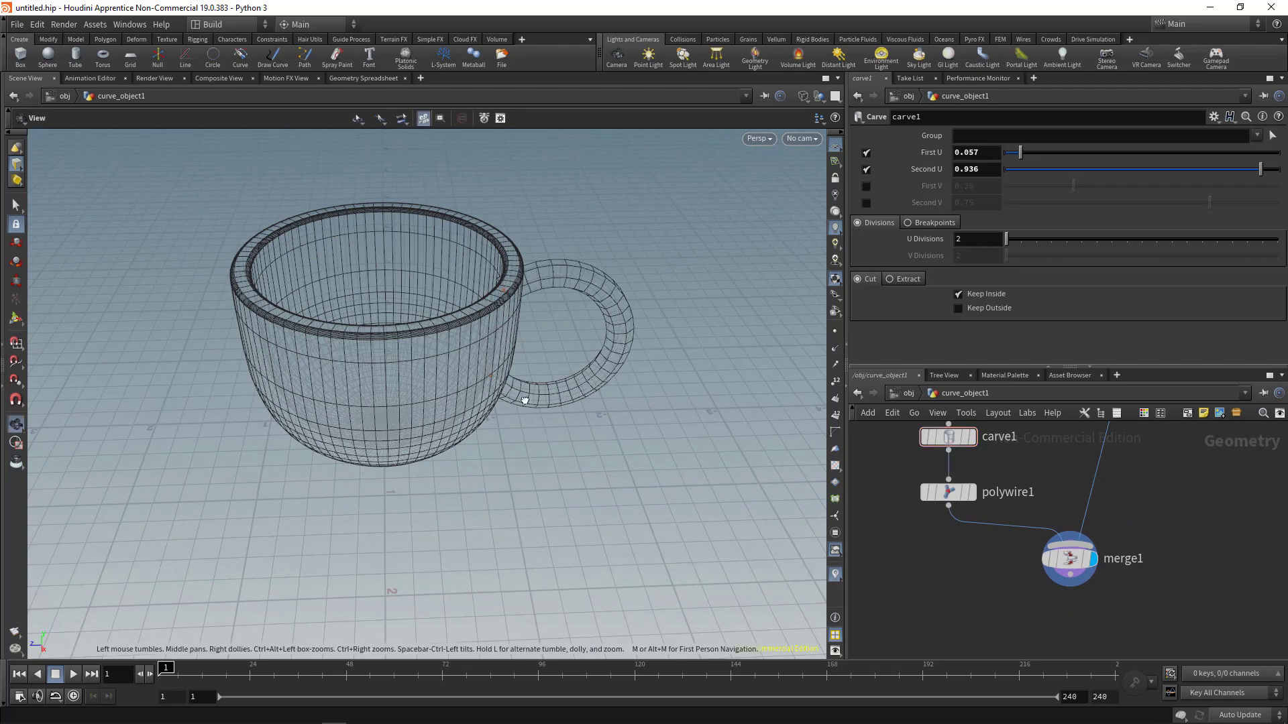
pyautogui.press('w')
pyautogui.moveTo(522, 380)
pyautogui.mouseDown()
pyautogui.moveTo(435, 381)
pyautogui.moveTo(468, 342)
pyautogui.moveTo(433, 387)
pyautogui.moveTo(411, 391)
pyautogui.moveTo(452, 345)
pyautogui.mouseUp()
pyautogui.press('Return')
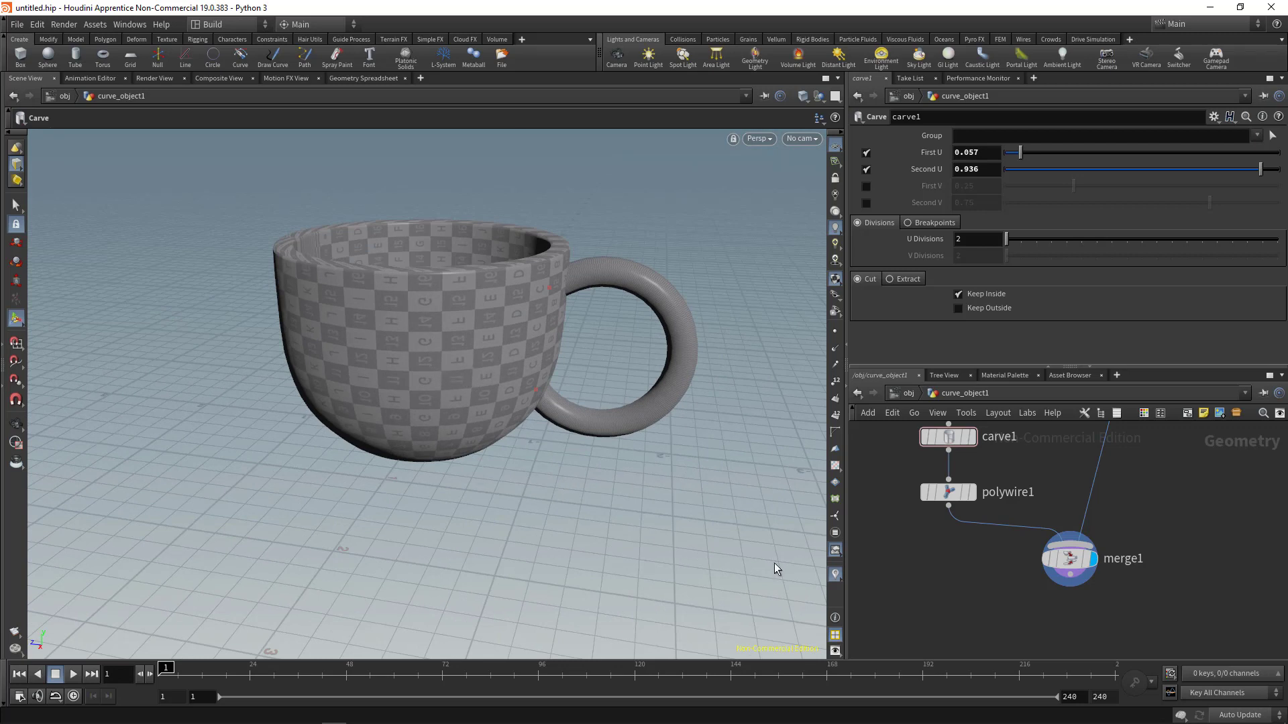
pyautogui.moveTo(955, 569); pyautogui.dragTo(939, 576, button='middle')
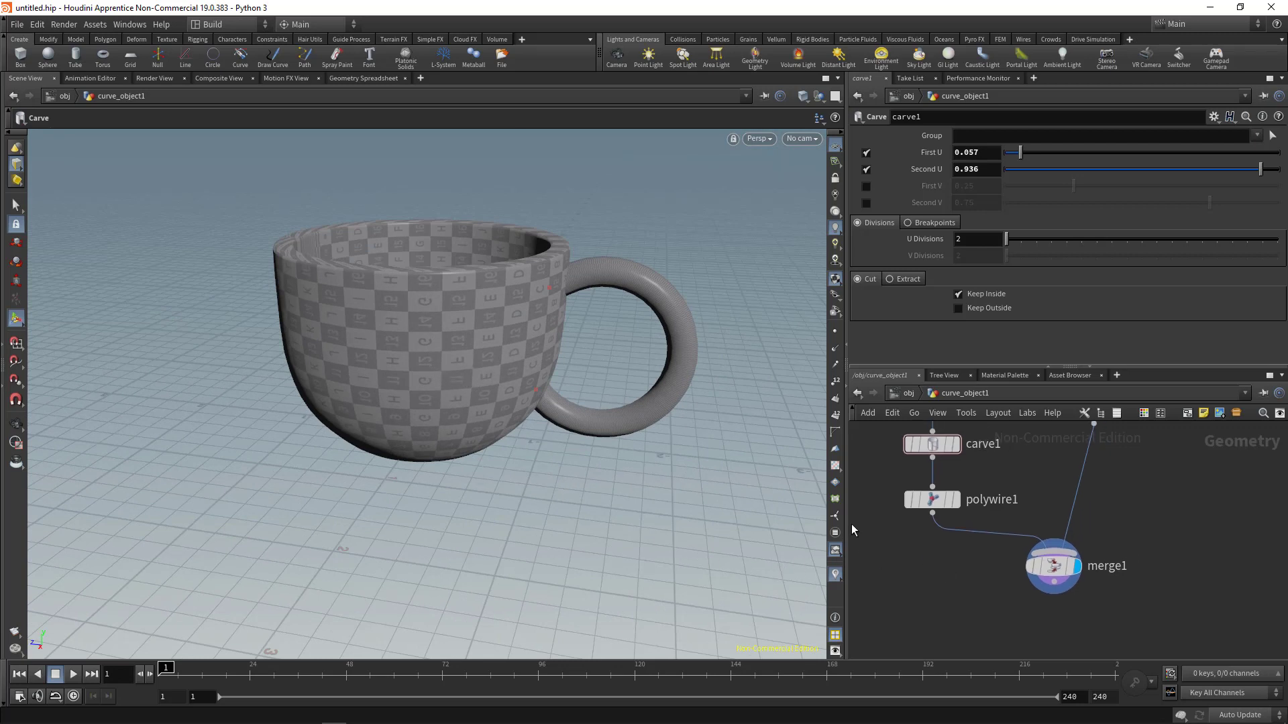
pyautogui.click(836, 467)
pyautogui.click(836, 474)
pyautogui.click(835, 467)
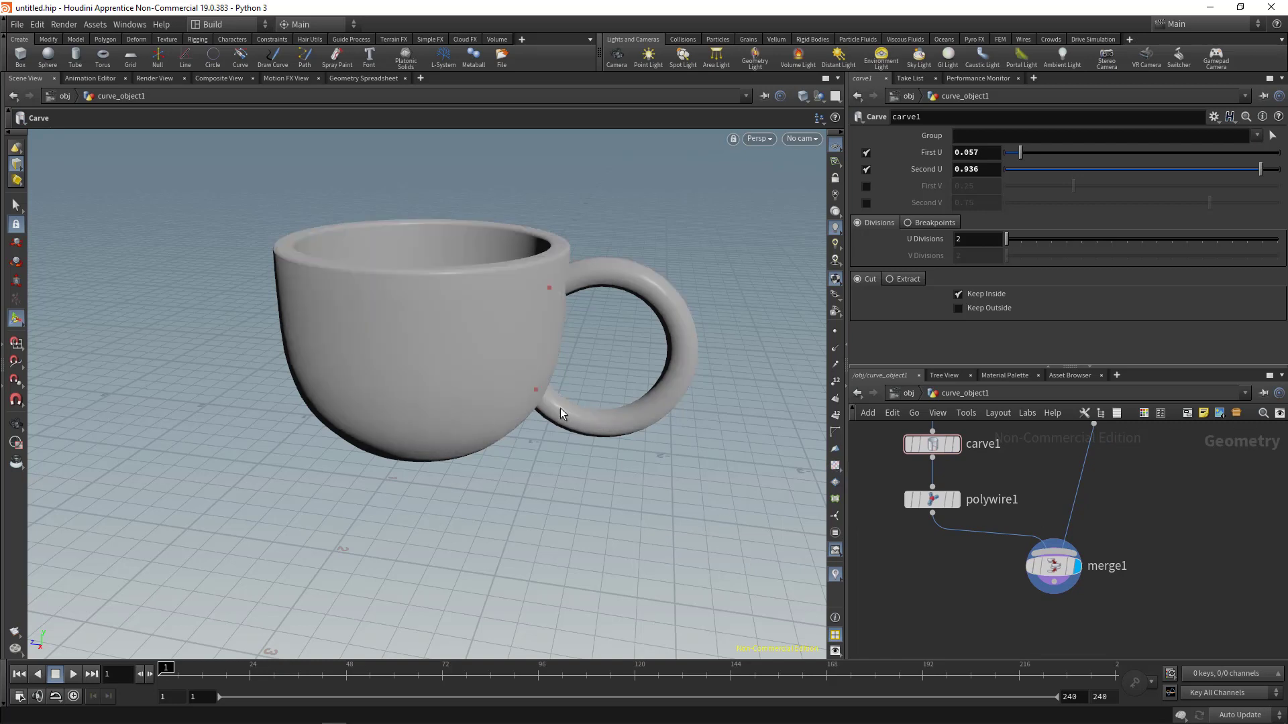